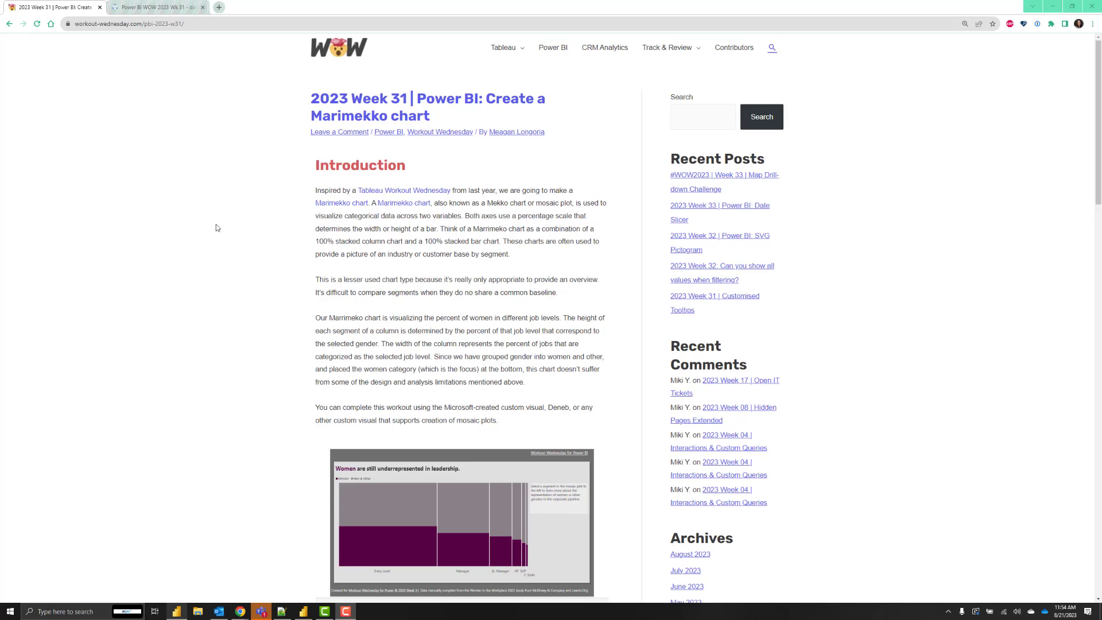
Read through the Week 31 Marimekko challenge post and its Requirements section.
scroll(217, 227, "down", 3)
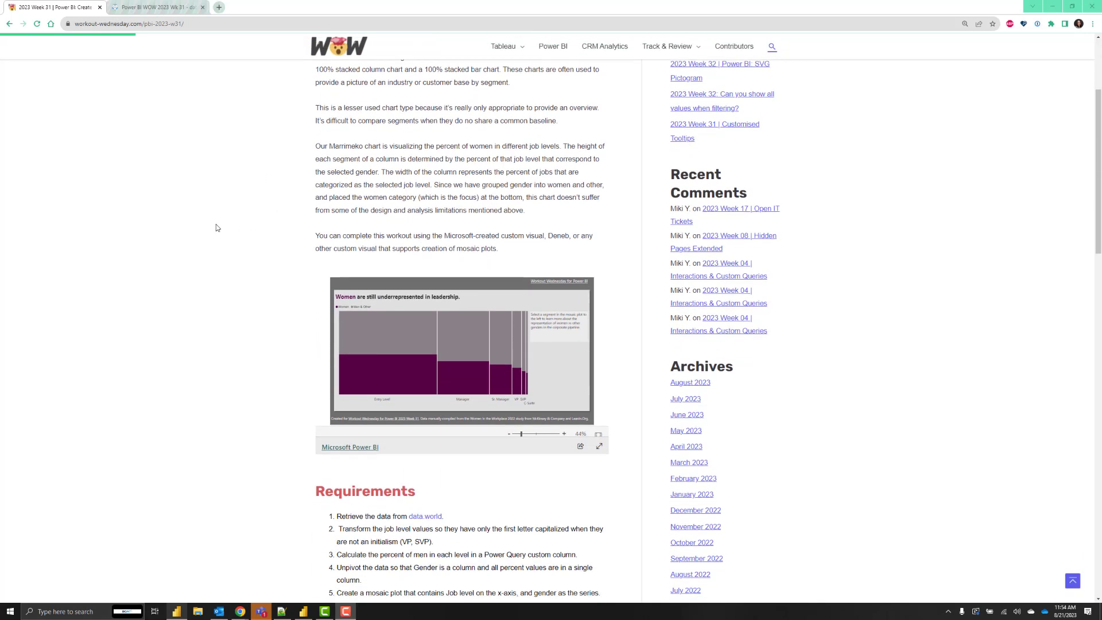
scroll(217, 227, "up", 2)
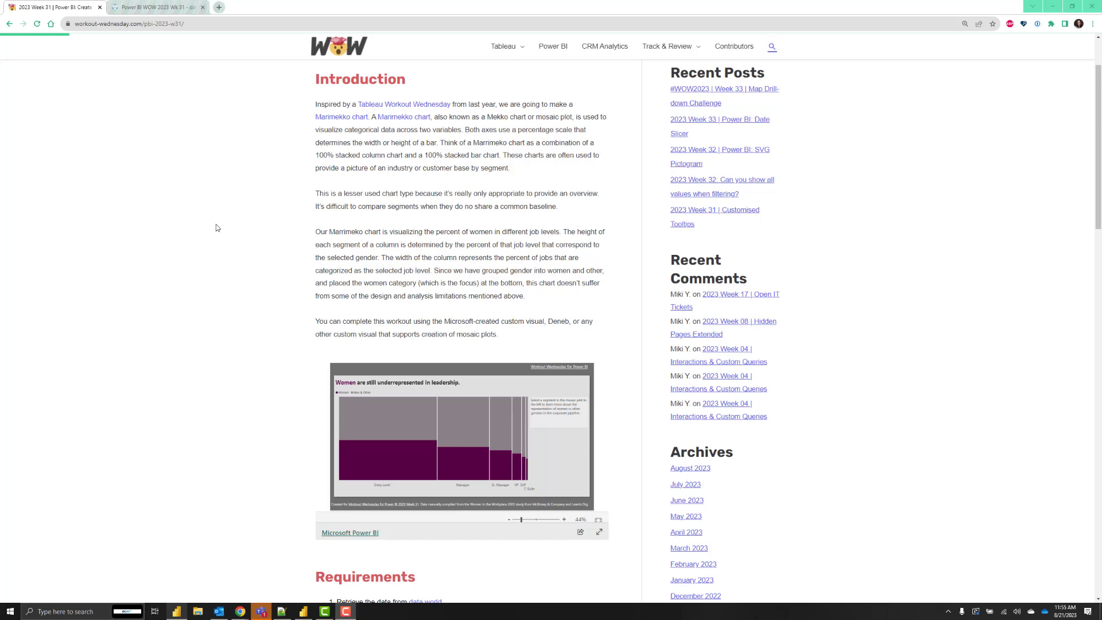
scroll(216, 228, "down", 6)
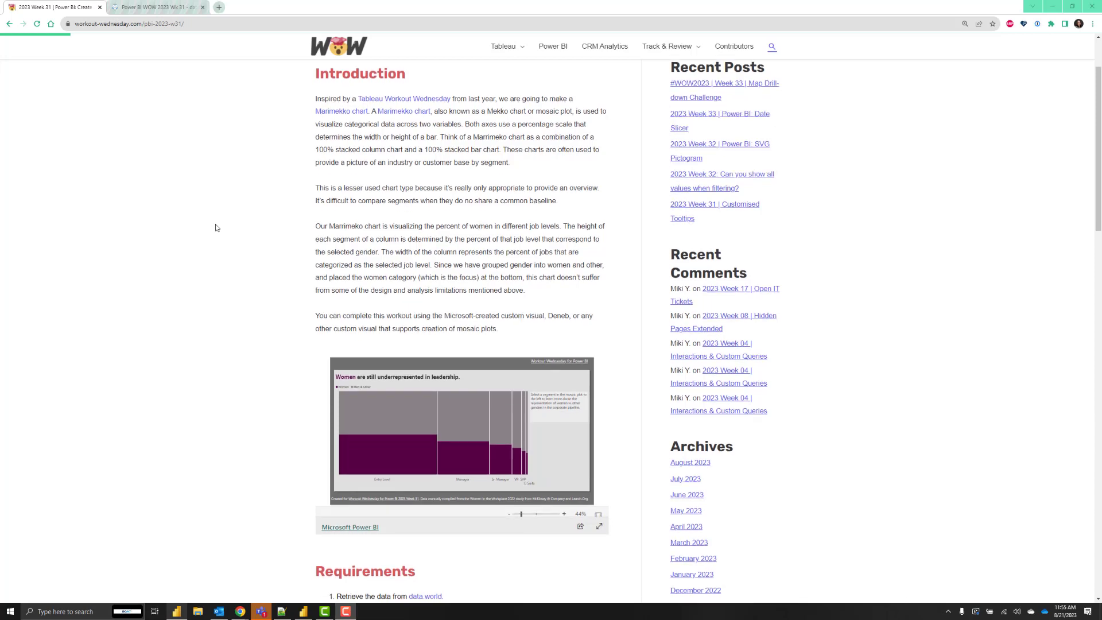
scroll(216, 228, "up", 2)
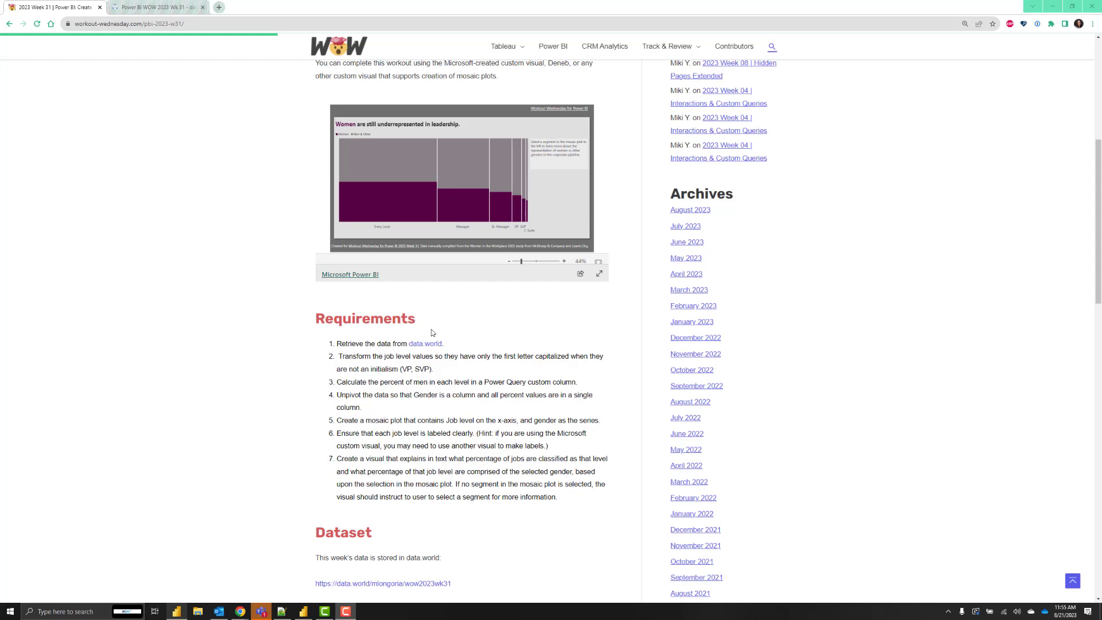
Select the owner and dataset id in the data.world page address, then return to the challenge tab.
left_click(148, 7)
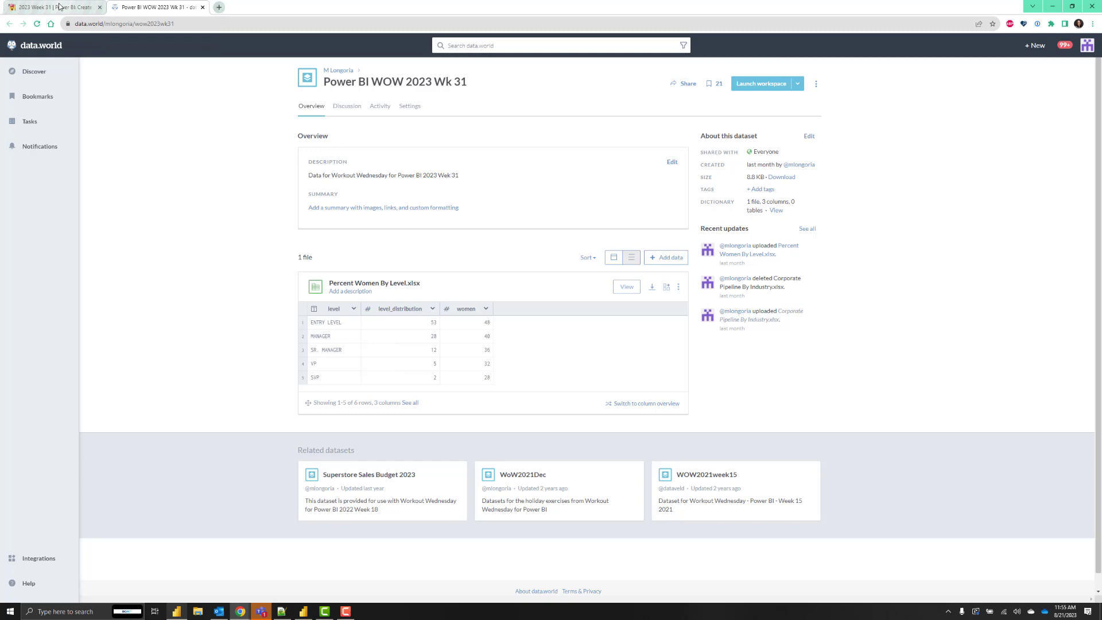
left_click_drag(106, 24, 202, 34)
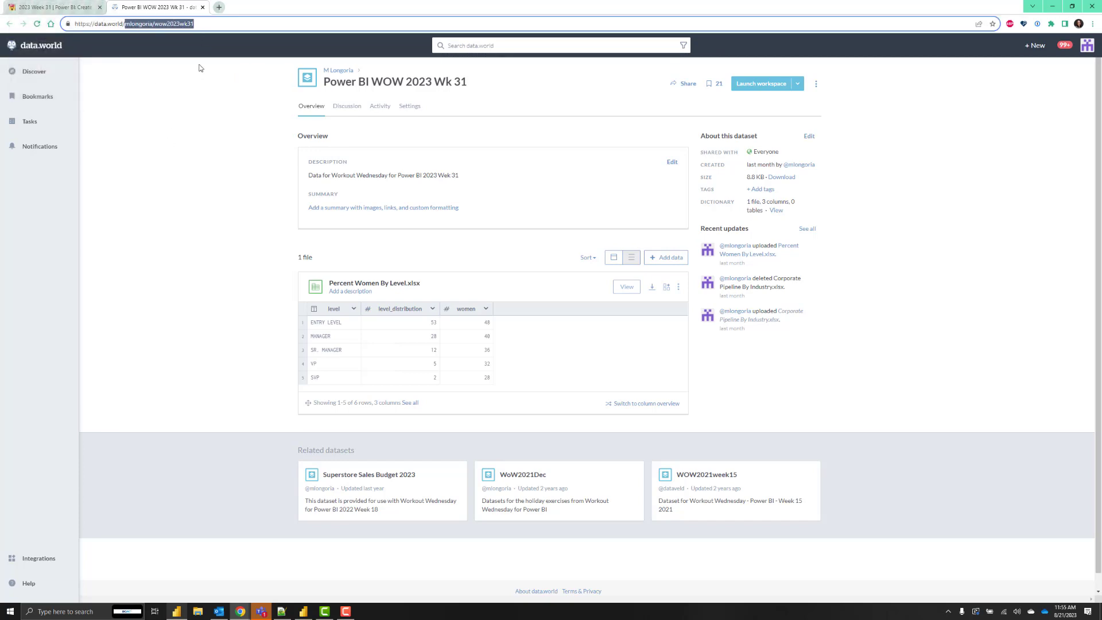
left_click(57, 8)
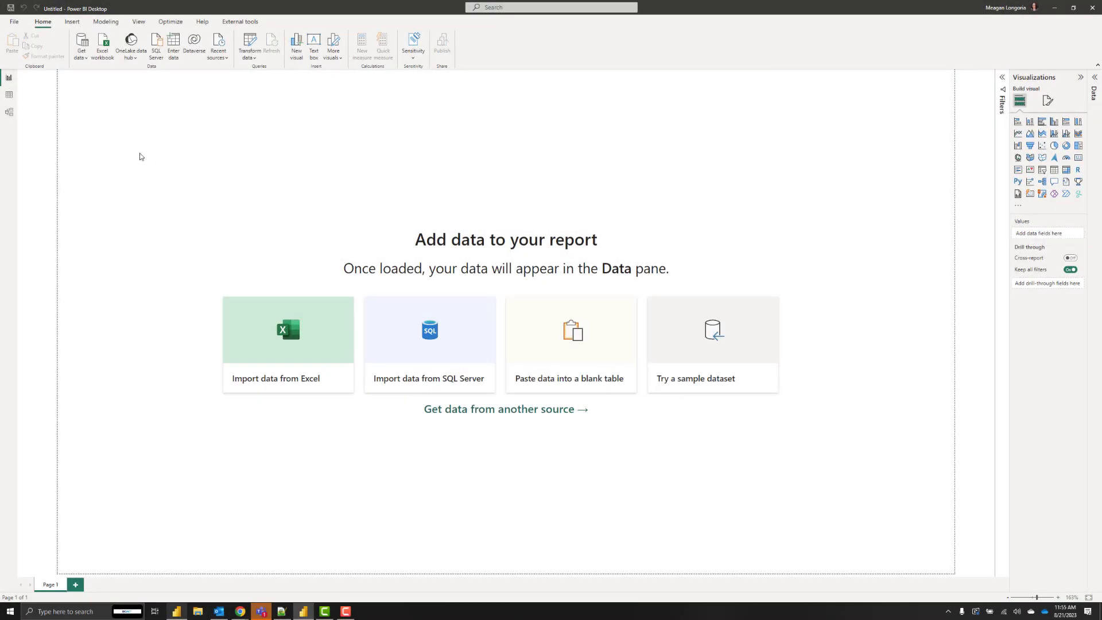
Connect with the Data.World - Get Dataset (Beta) connector, accepting the third-party warning.
left_click(85, 57)
left_click(103, 244)
type("data w")
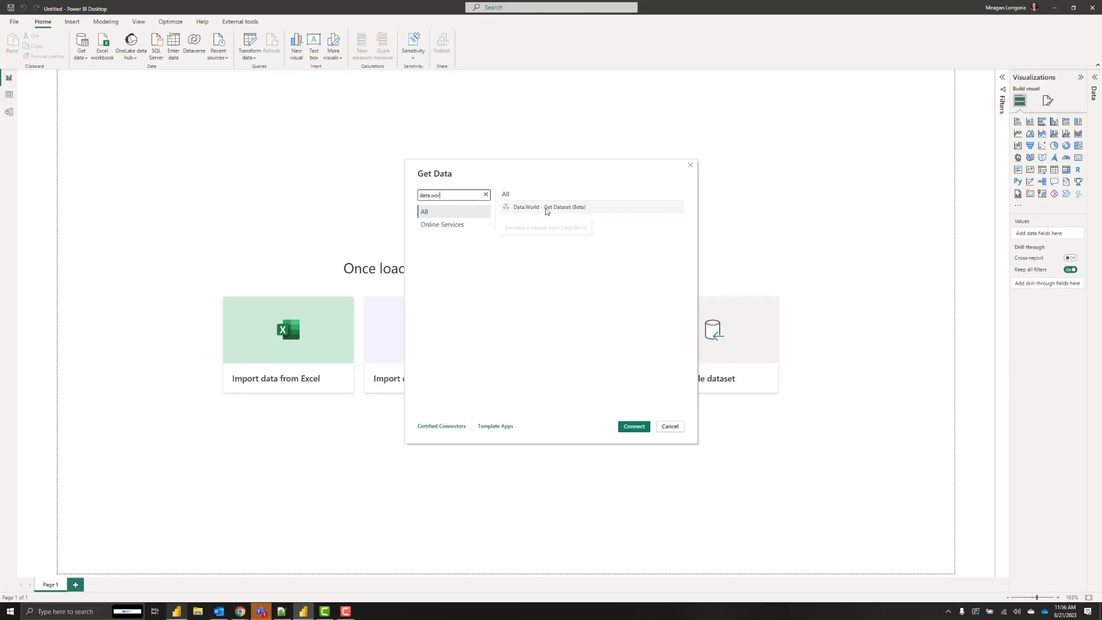
left_click(548, 207)
left_click(634, 427)
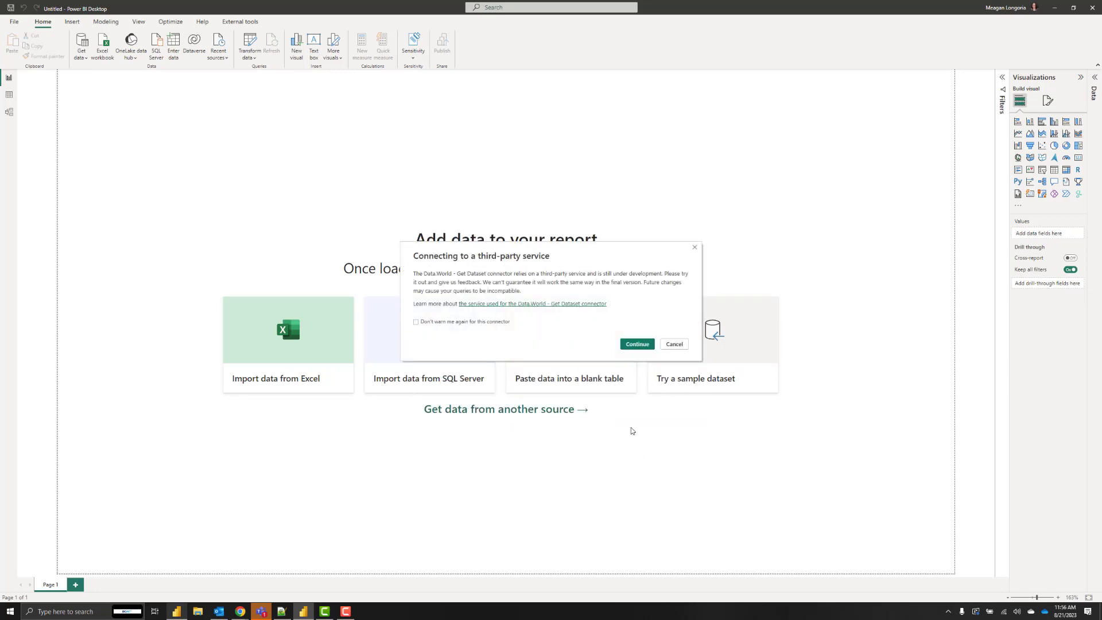
left_click(635, 345)
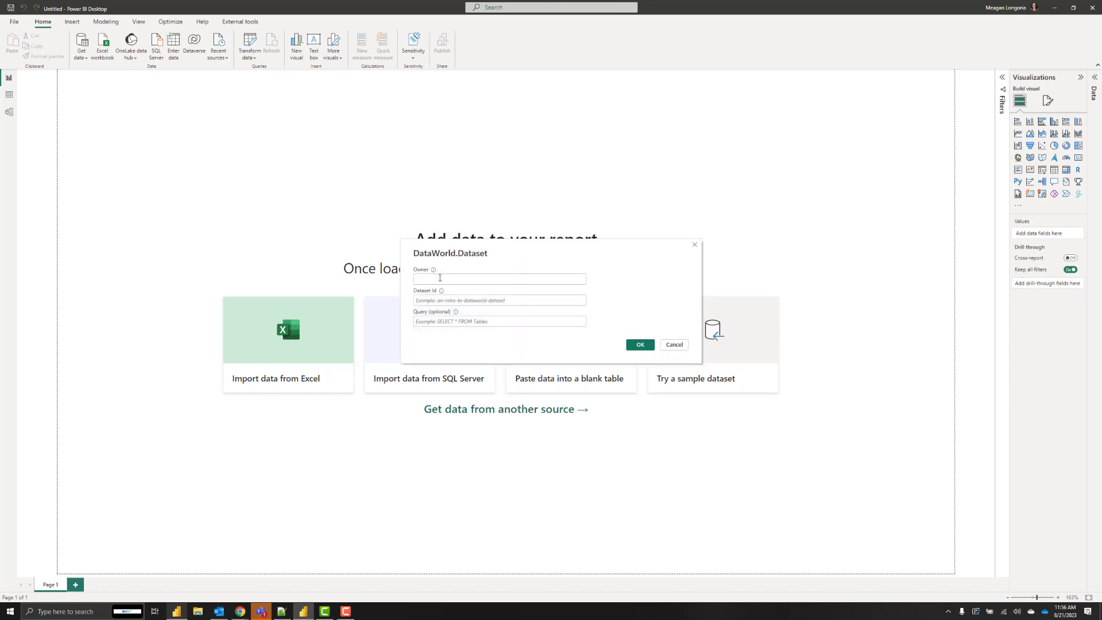
Enter the owner's username and the dataset id wow2023wk31.
left_click(434, 276)
type("jon")
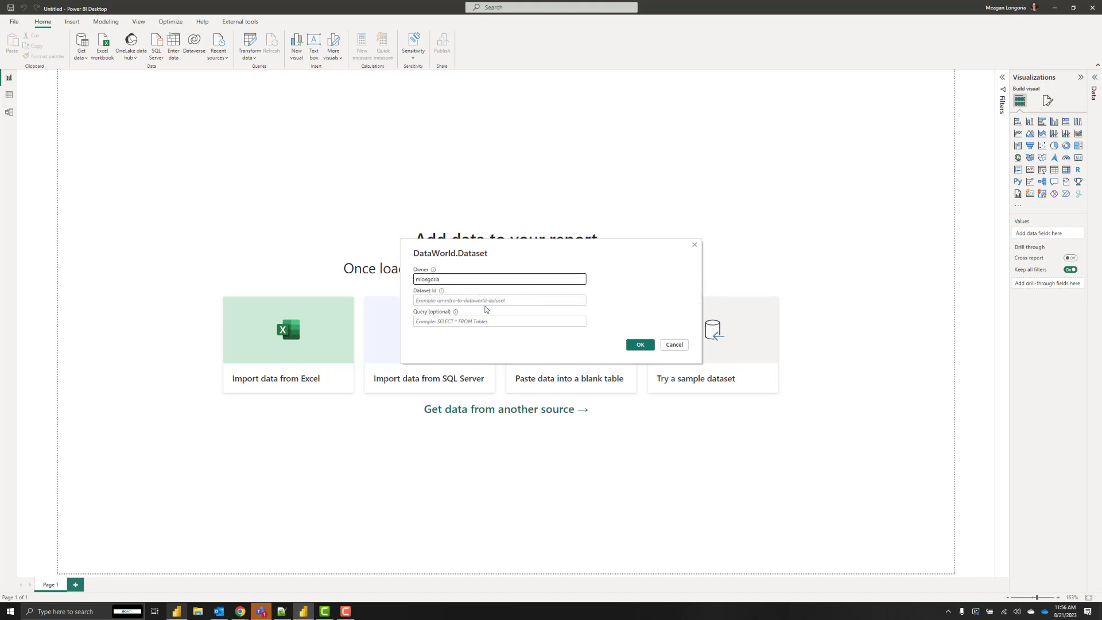
left_click(488, 301)
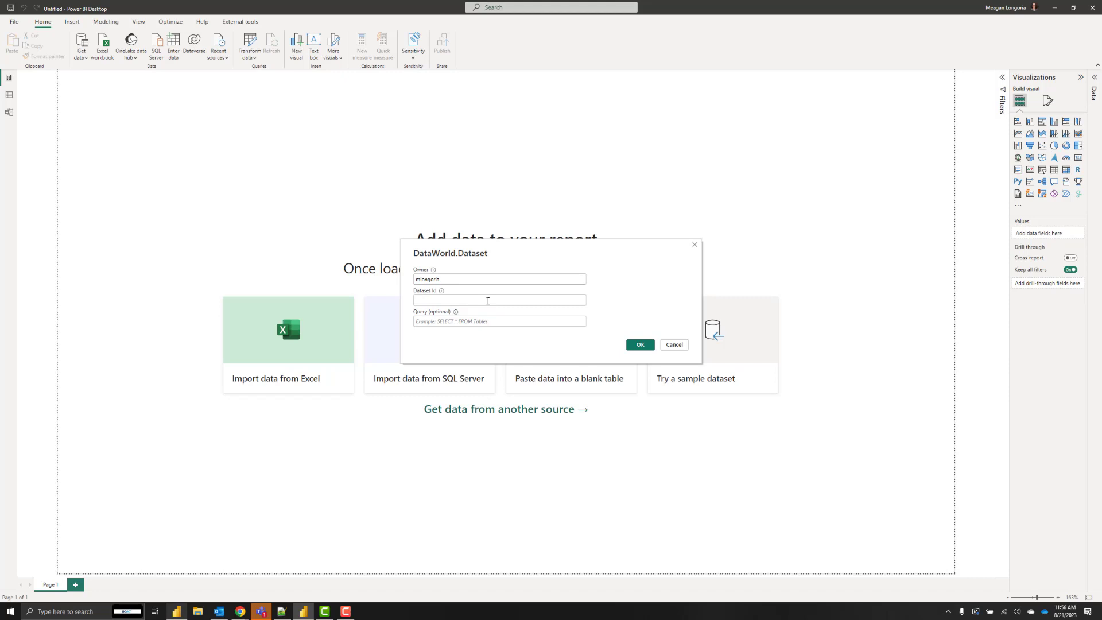
type("wow2023")
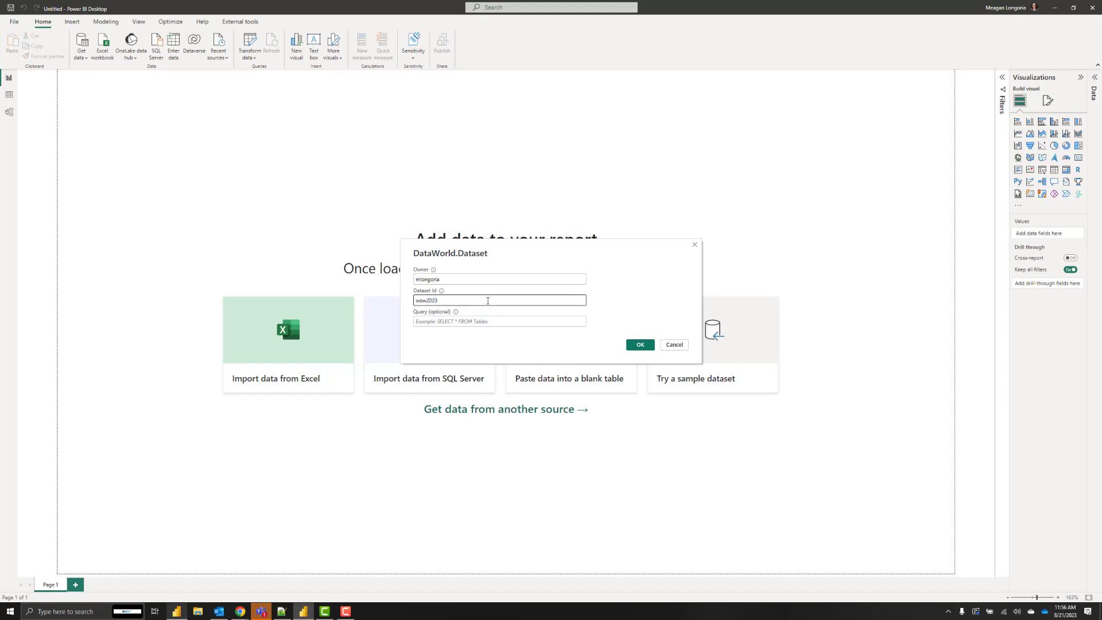
type("wk31")
Confirm the dataset settings, sign in to data.world and authorize Power BI.
left_click(638, 347)
left_click(637, 349)
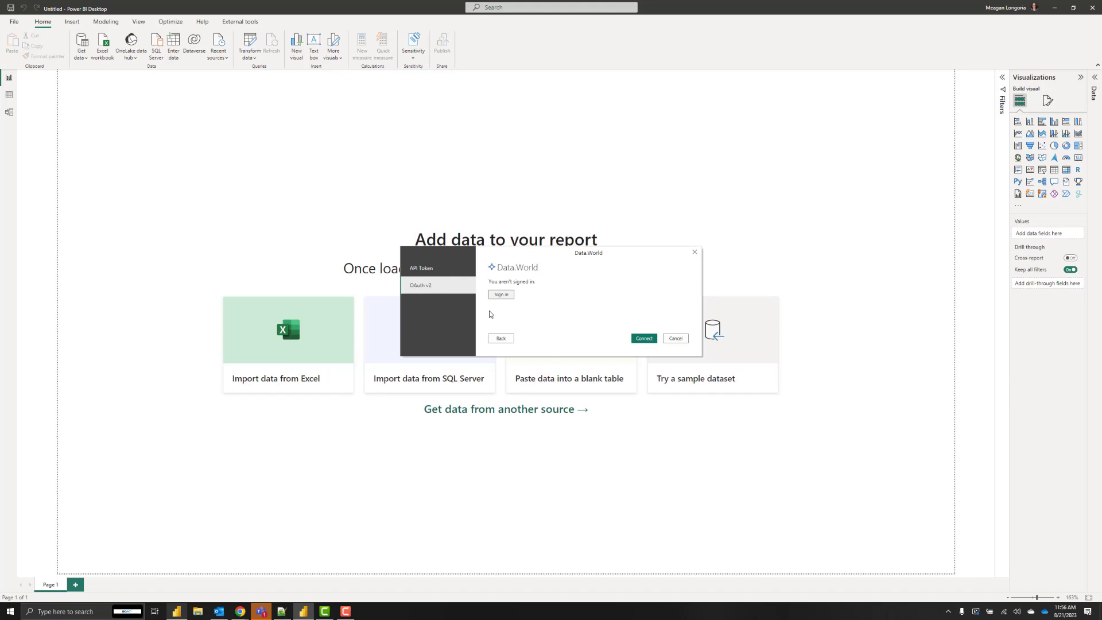
left_click(501, 294)
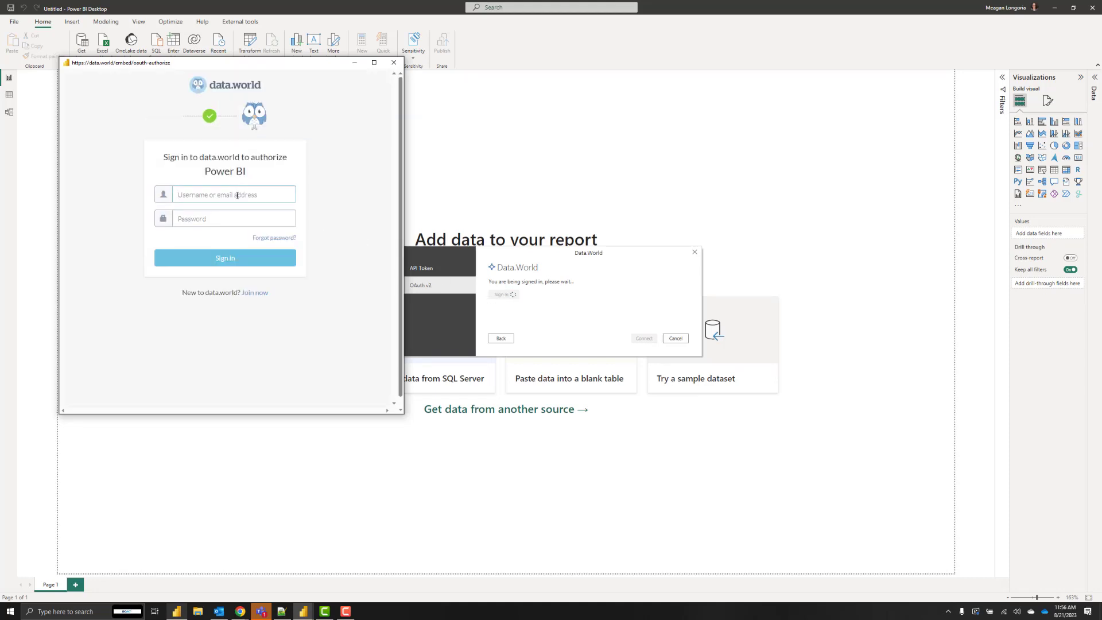
left_click(224, 259)
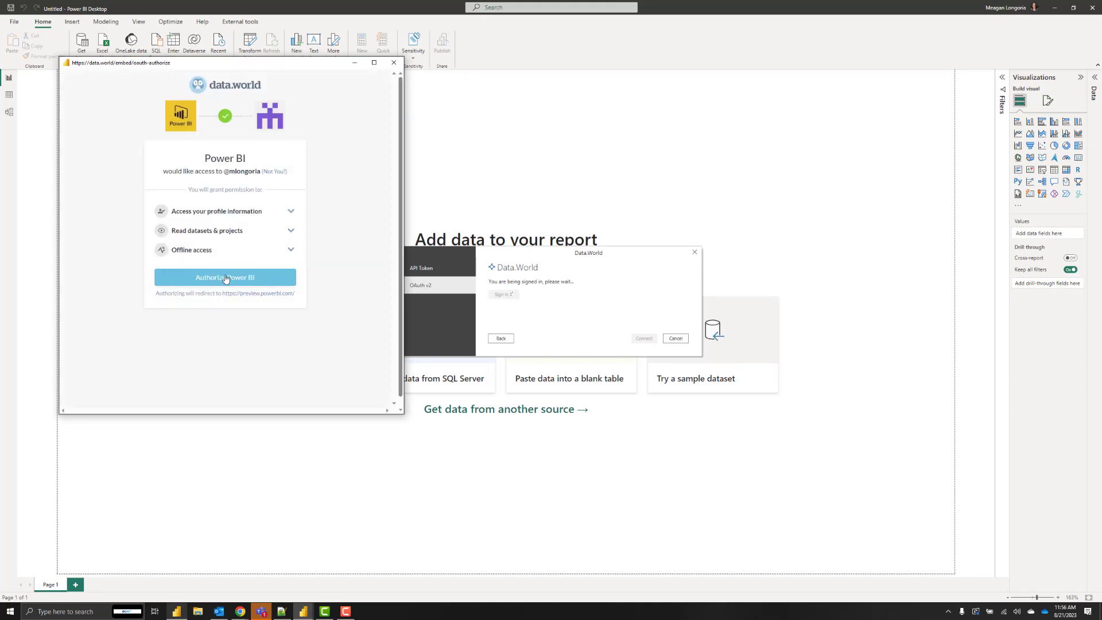
left_click(226, 278)
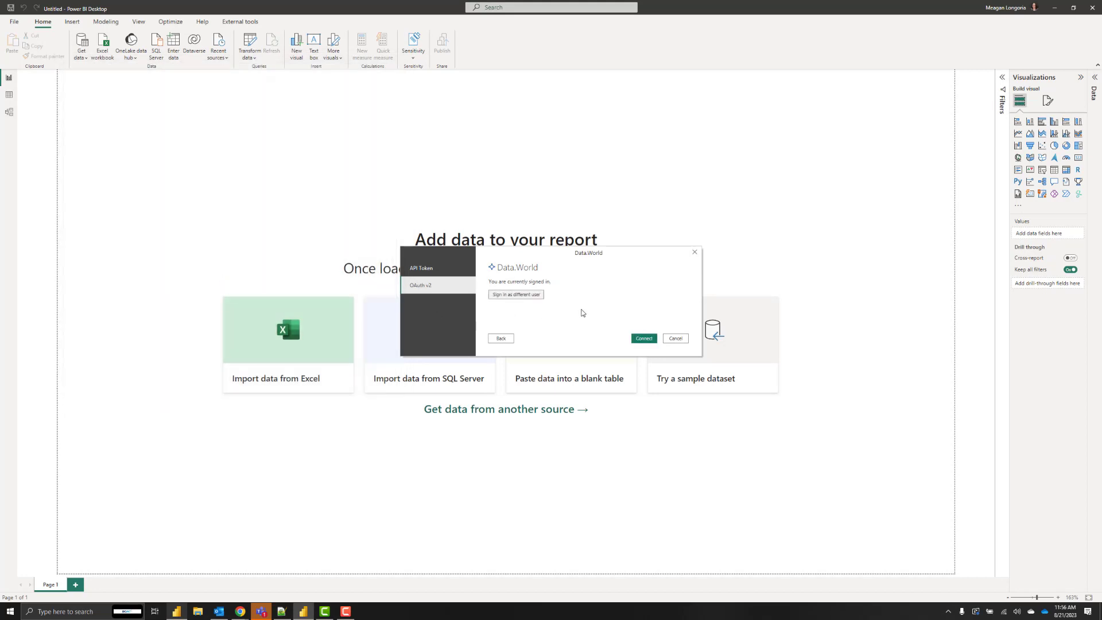
left_click(643, 338)
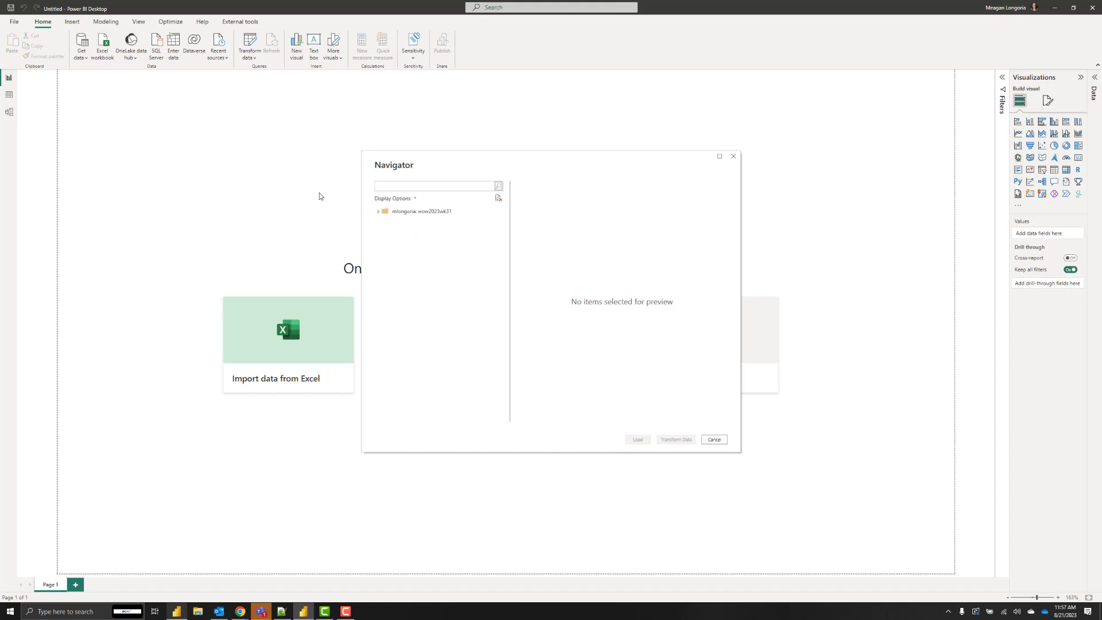
Select the percent_women_by_level table in Navigator and load it into Power Query.
left_click(424, 225)
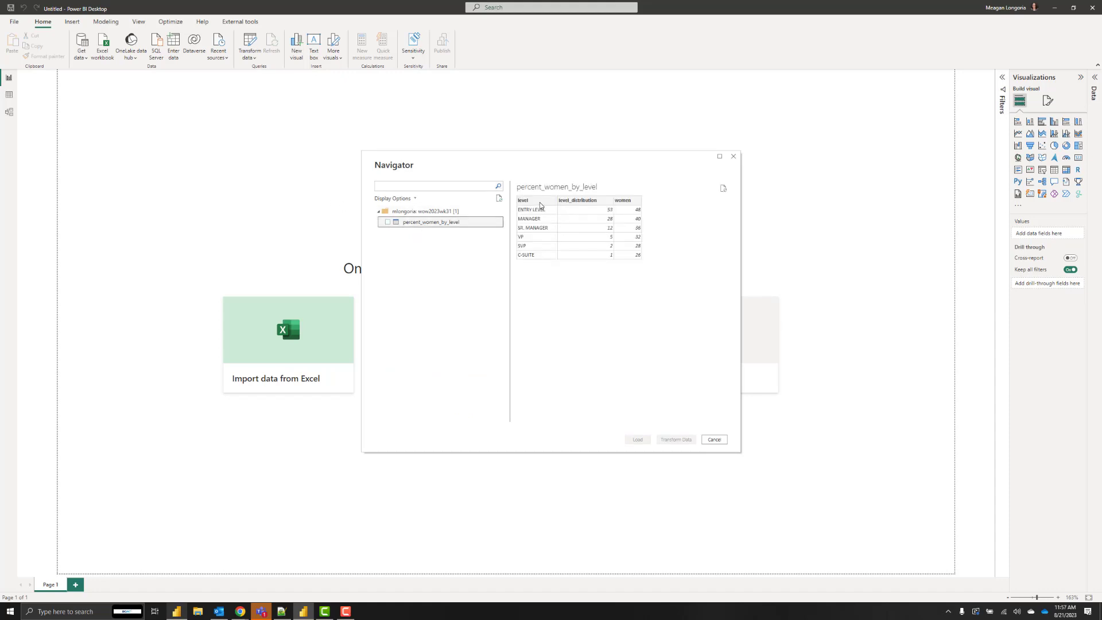
left_click(387, 223)
left_click(638, 439)
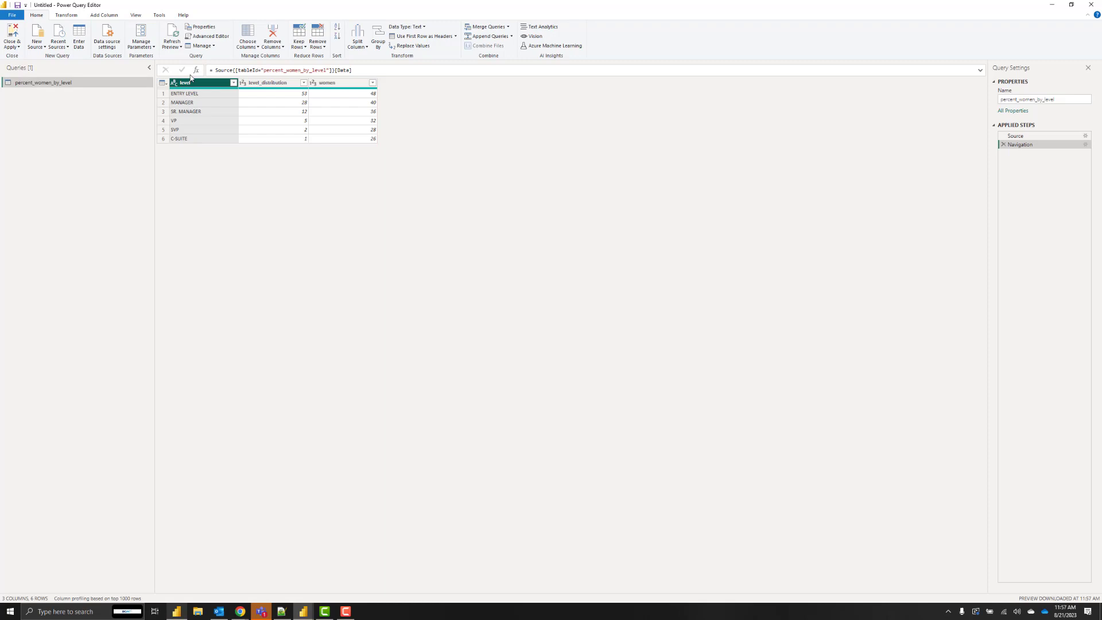
Capitalize each word in the level column.
left_click(66, 18)
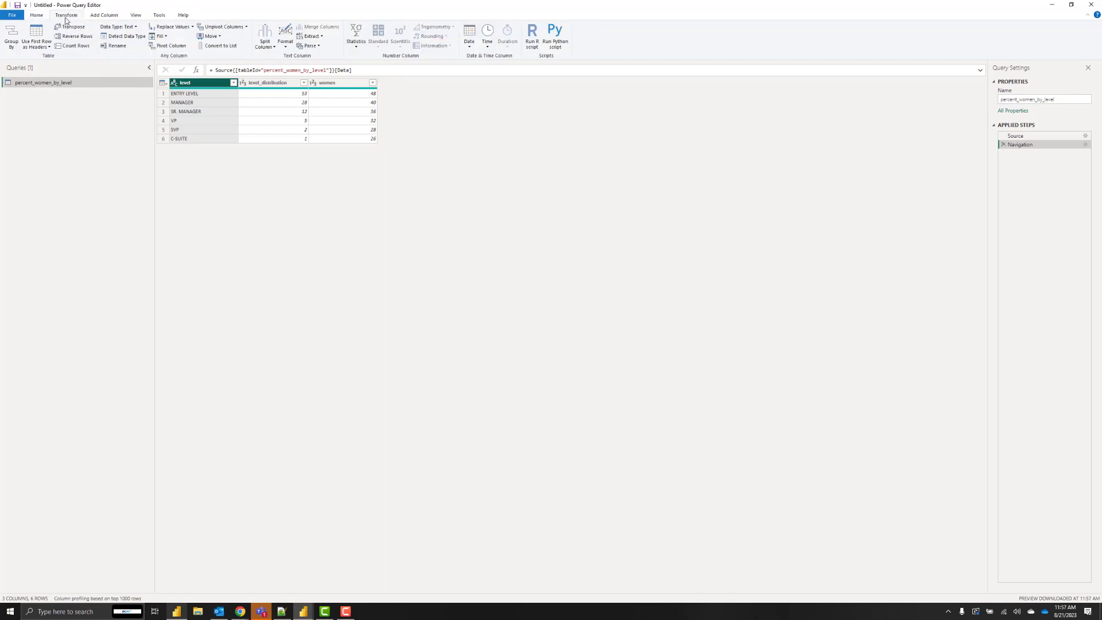
left_click(284, 45)
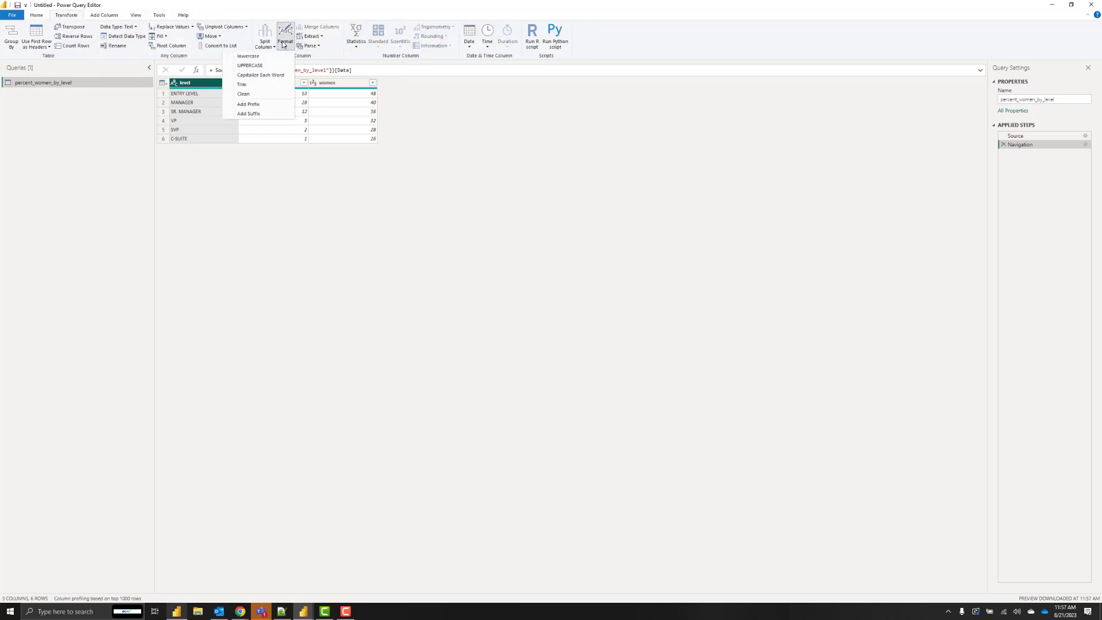
left_click(280, 75)
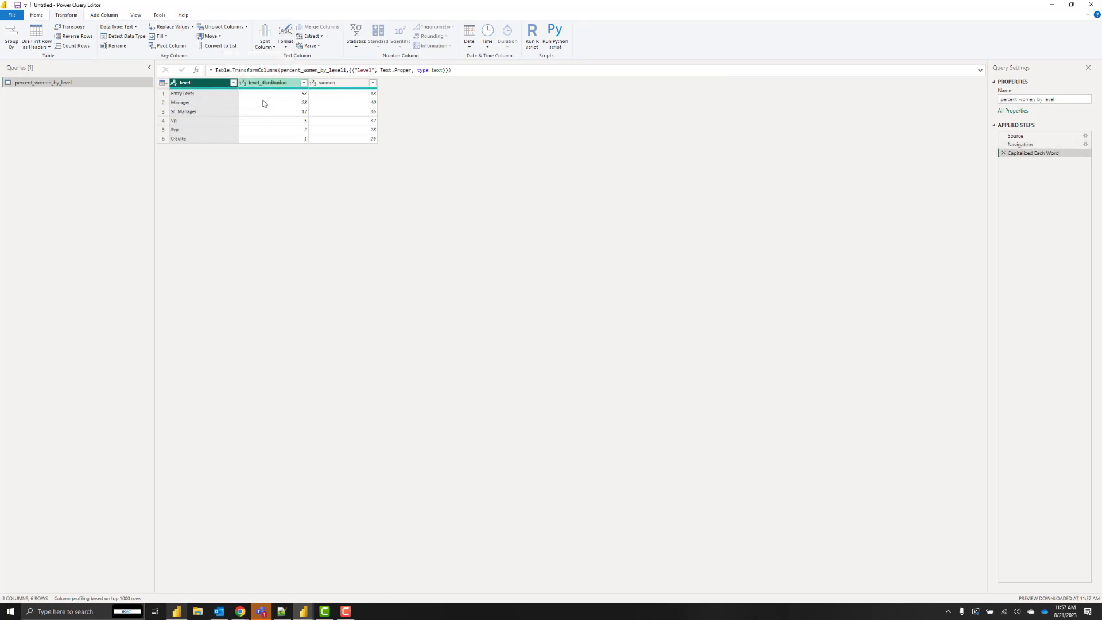
Replace the level values Vp with VP and Svp with SVP.
right_click(202, 121)
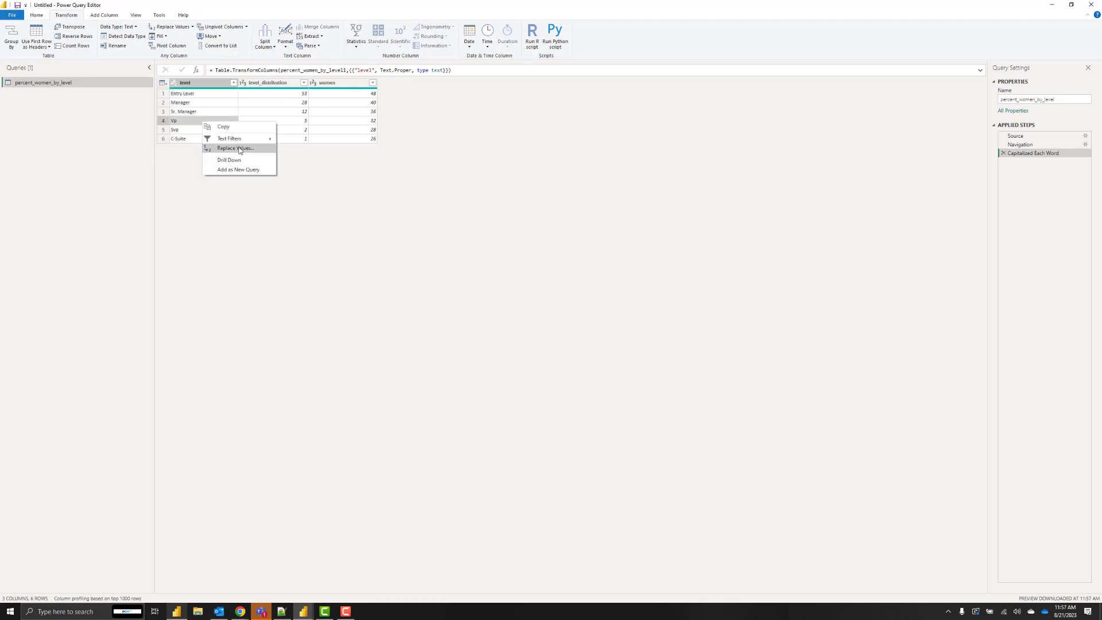
left_click(241, 161)
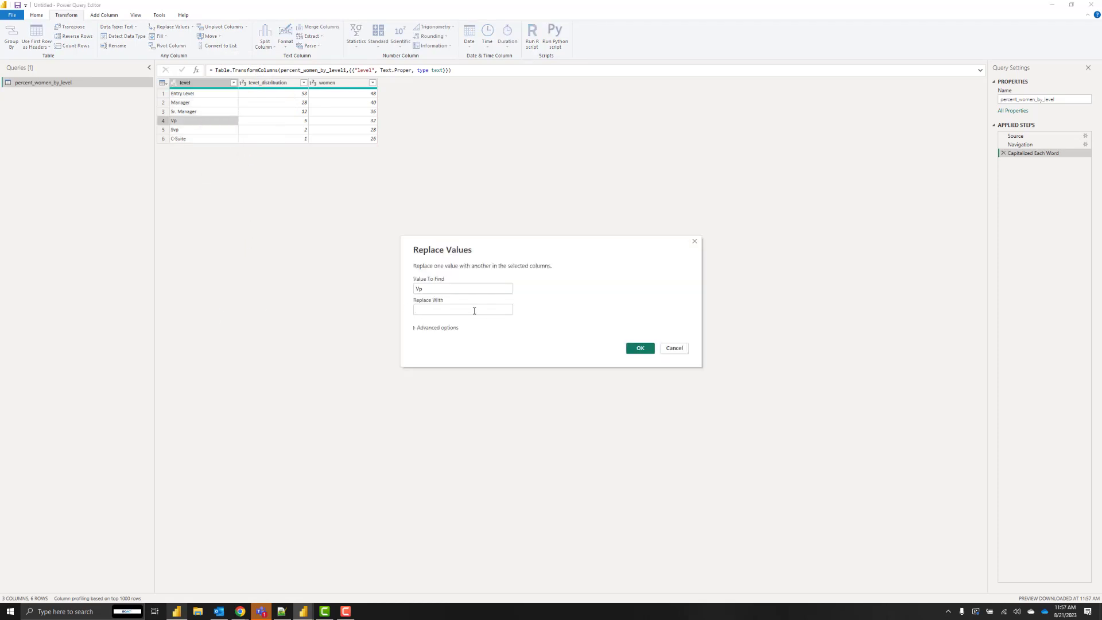
type("VP")
left_click(641, 348)
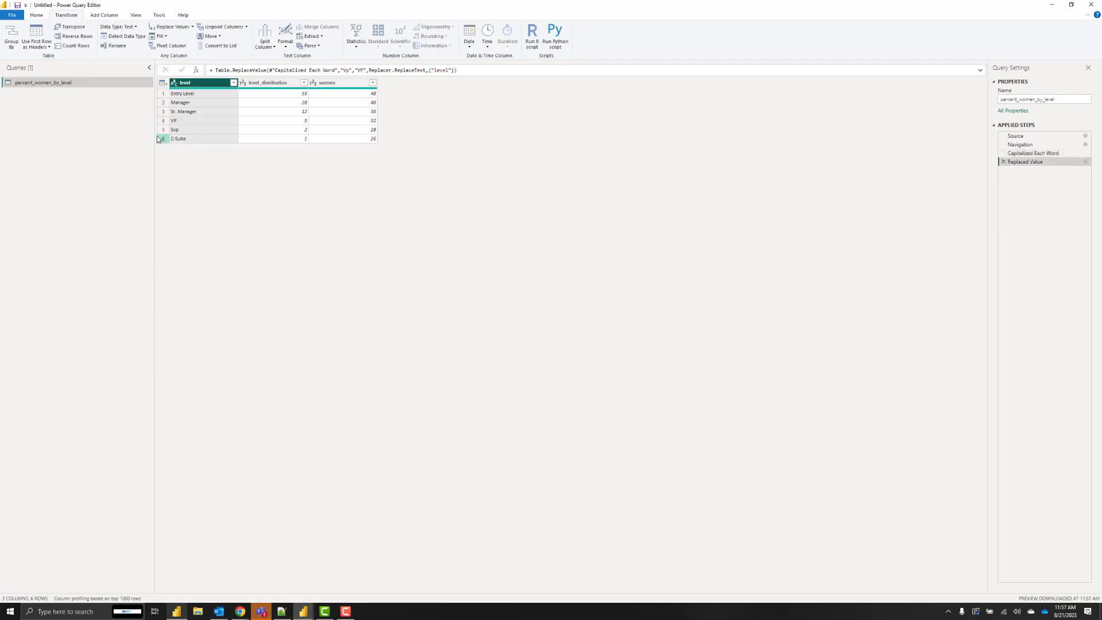
right_click(195, 128)
mouse_move(249, 148)
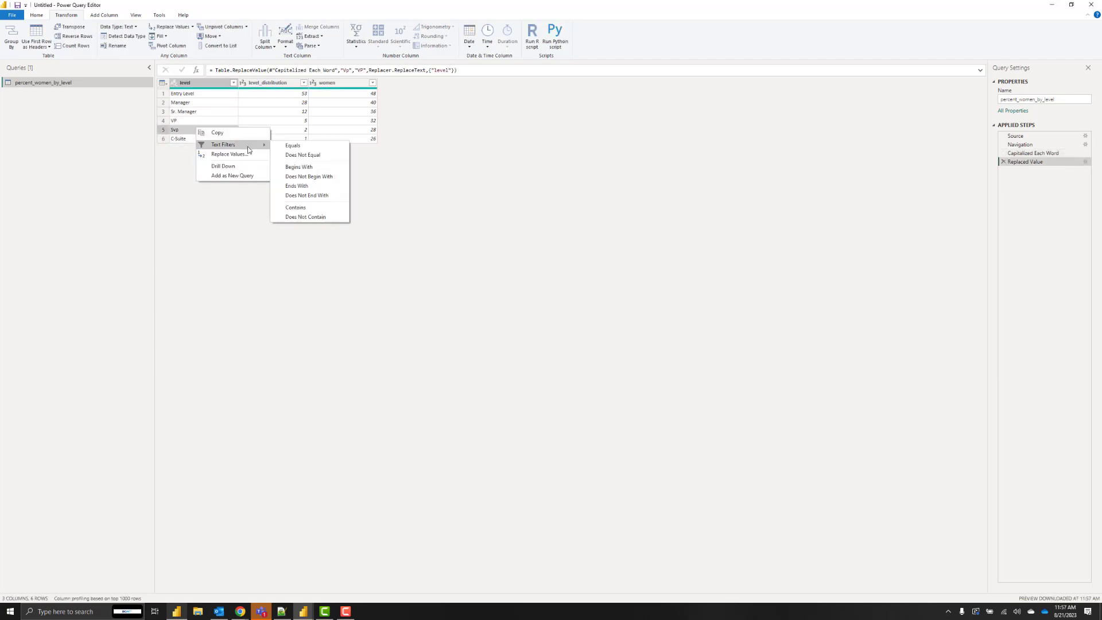
left_click(251, 155)
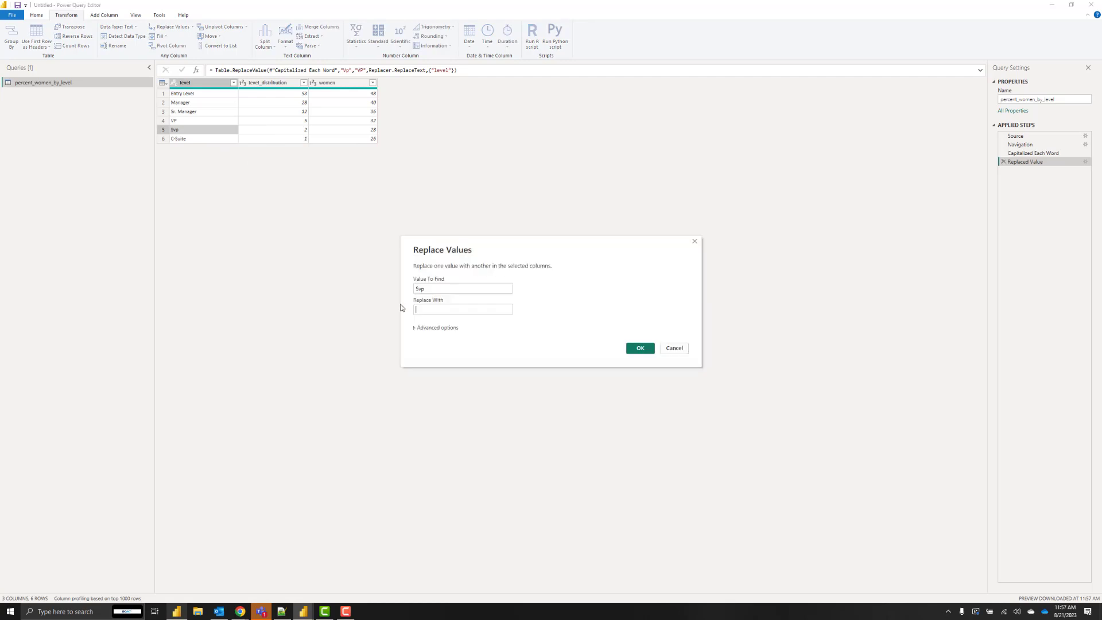
type("SVP")
left_click(640, 348)
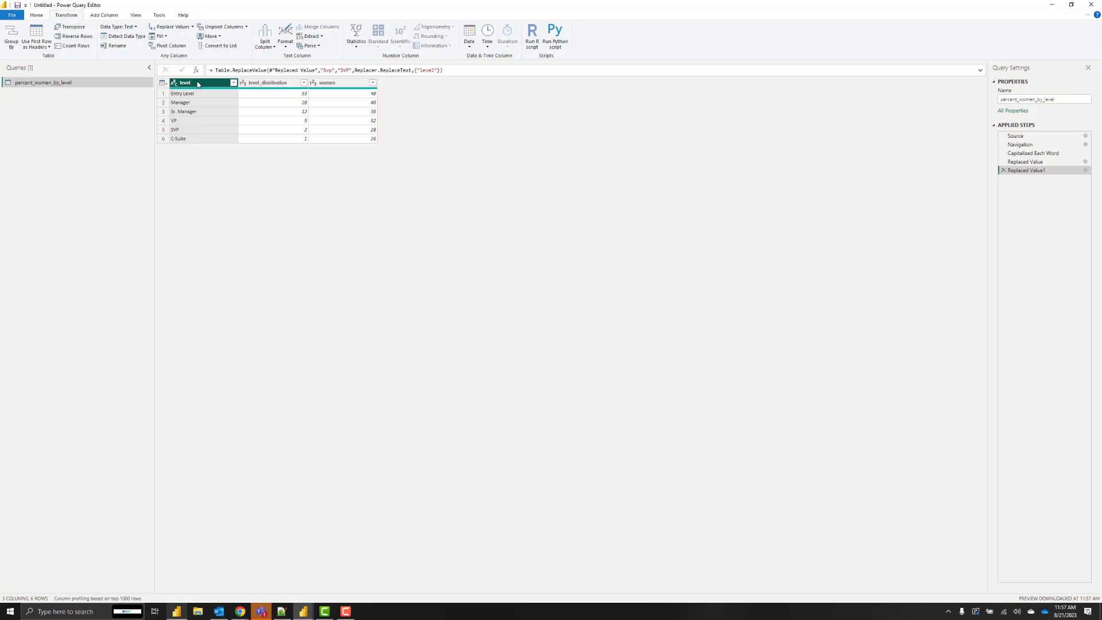
Rename the three columns to Level, Leve Distribution and Women.
double_click(198, 85)
key("BackSpace")
type("Level")
key("Return")
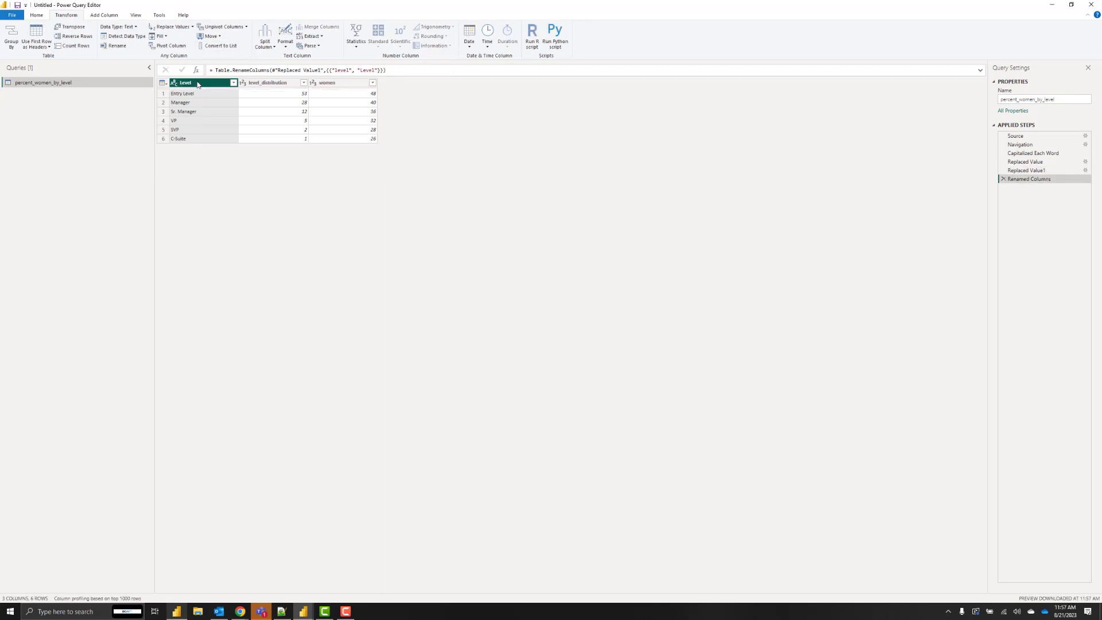
double_click(248, 85)
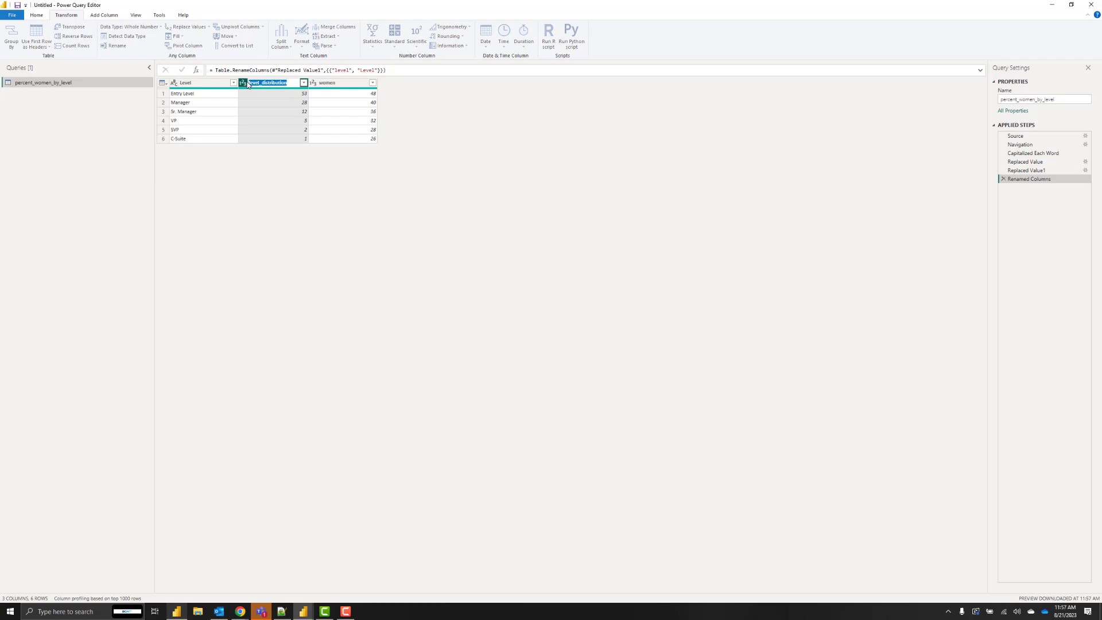
type("Leve Distribution")
key("Return")
double_click(342, 84)
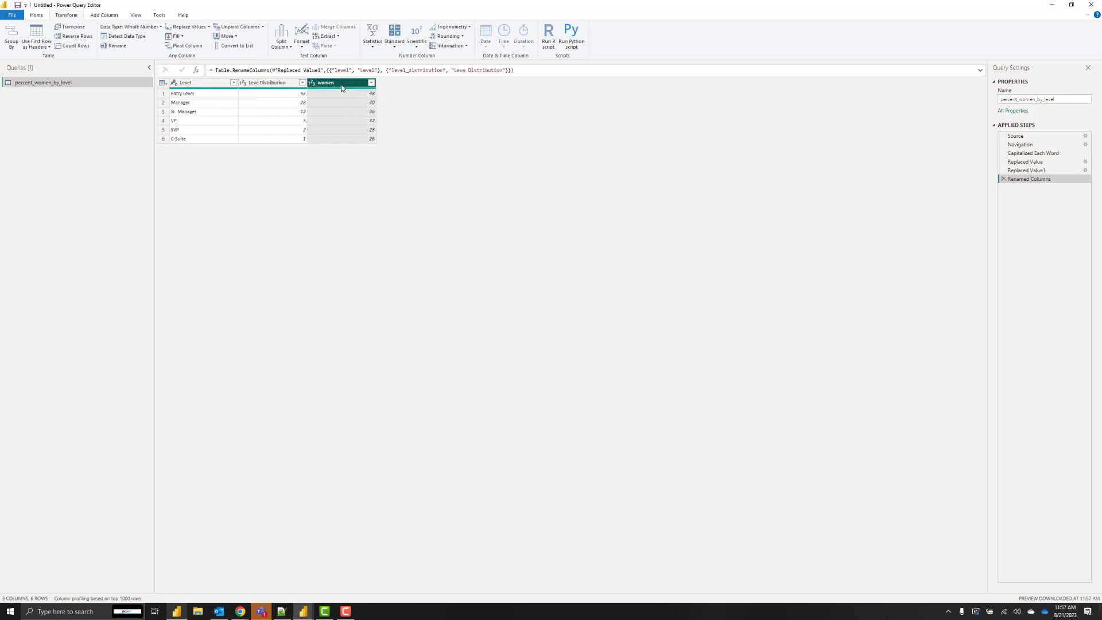
type("Wo")
key("Return")
Add a custom column named Men & Other with the formula 100 - [Women].
left_click(104, 16)
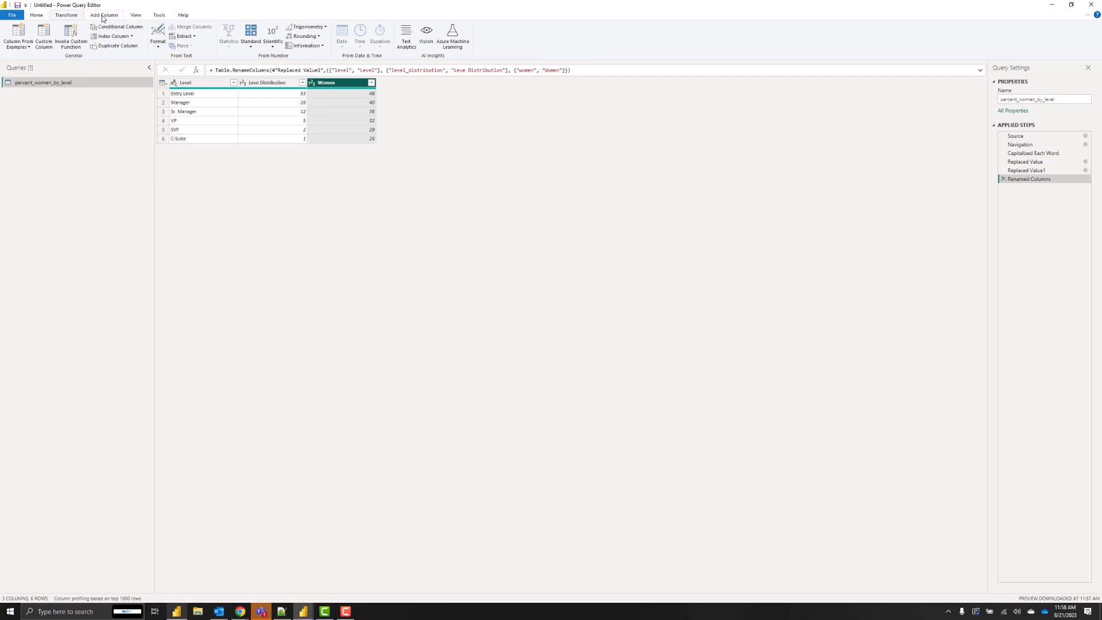
left_click(44, 35)
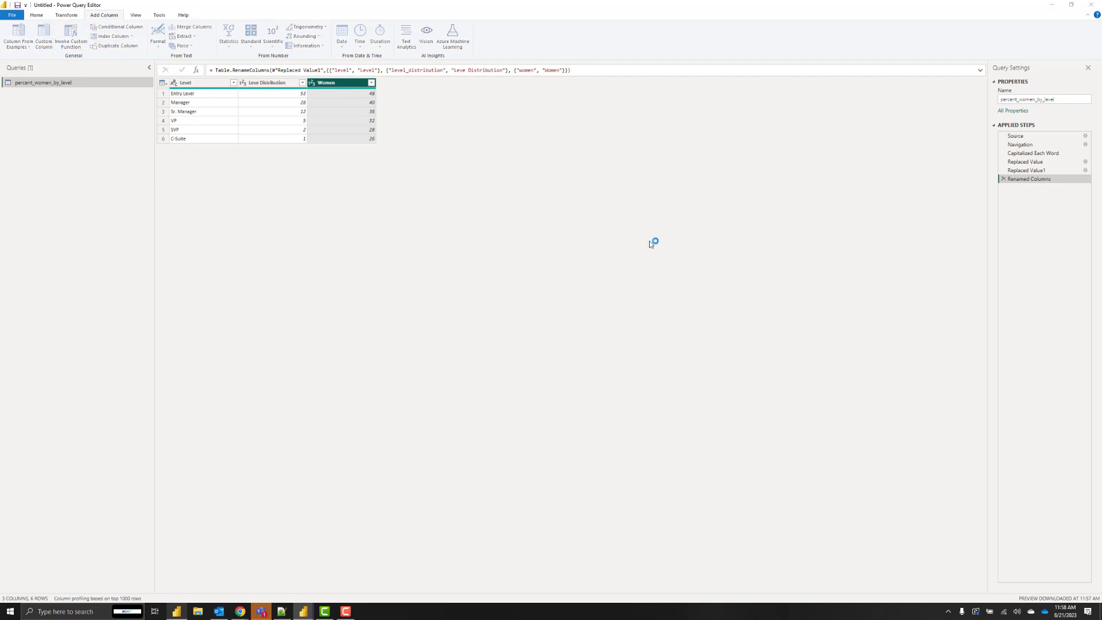
type("z")
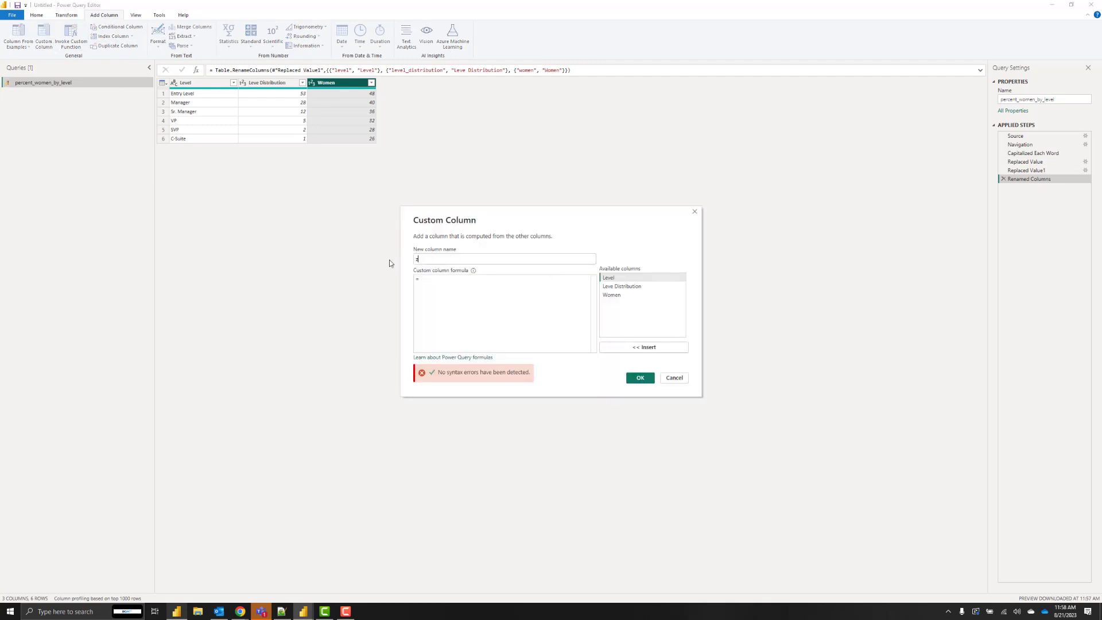
type("Men & Other")
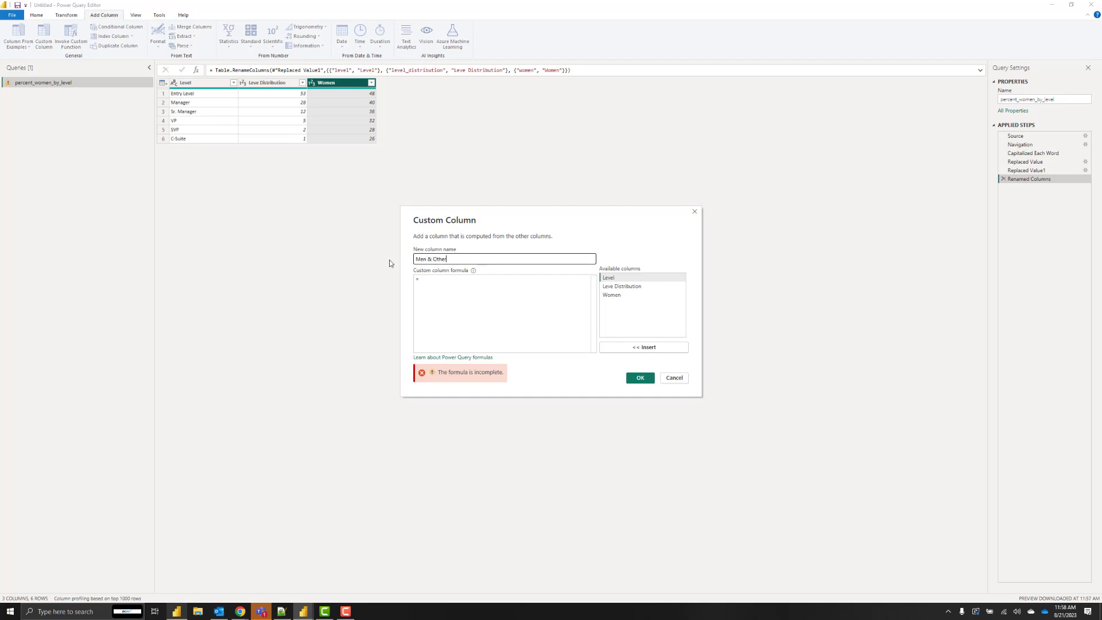
left_click(494, 290)
type("100 -")
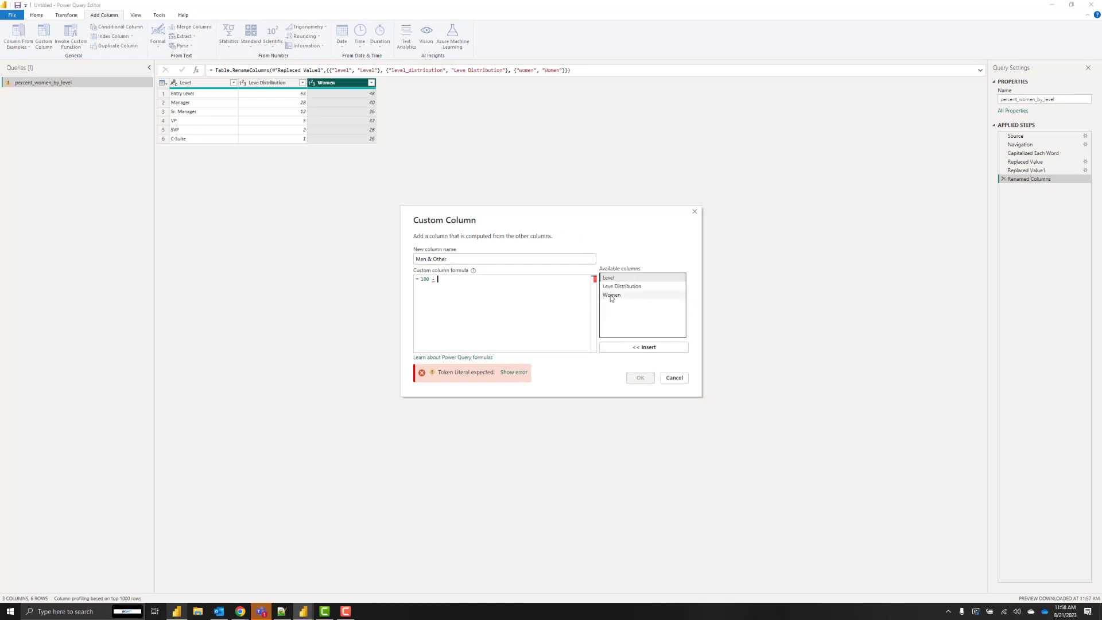
double_click(612, 295)
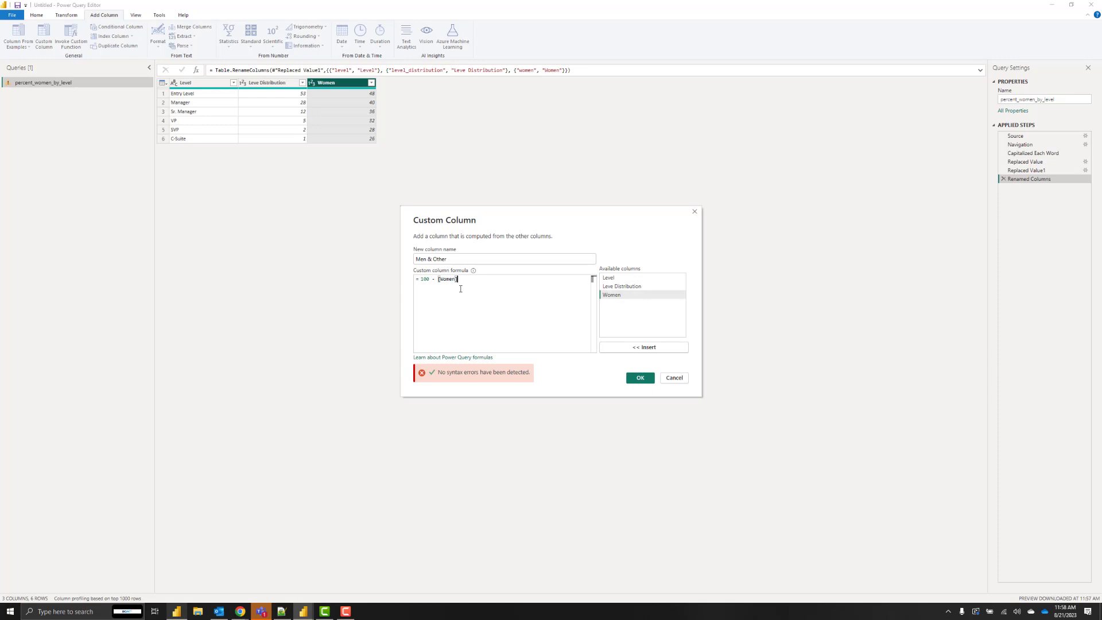
left_click(640, 378)
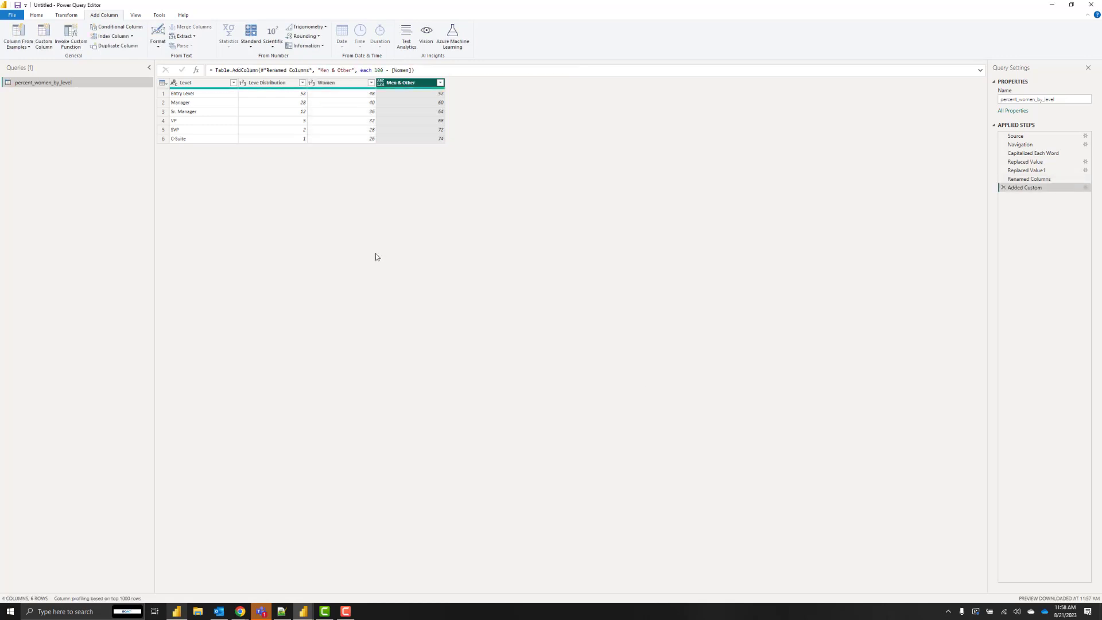
Unpivot only the selected Women and Men & Other columns into Attribute and Value.
left_click(320, 85)
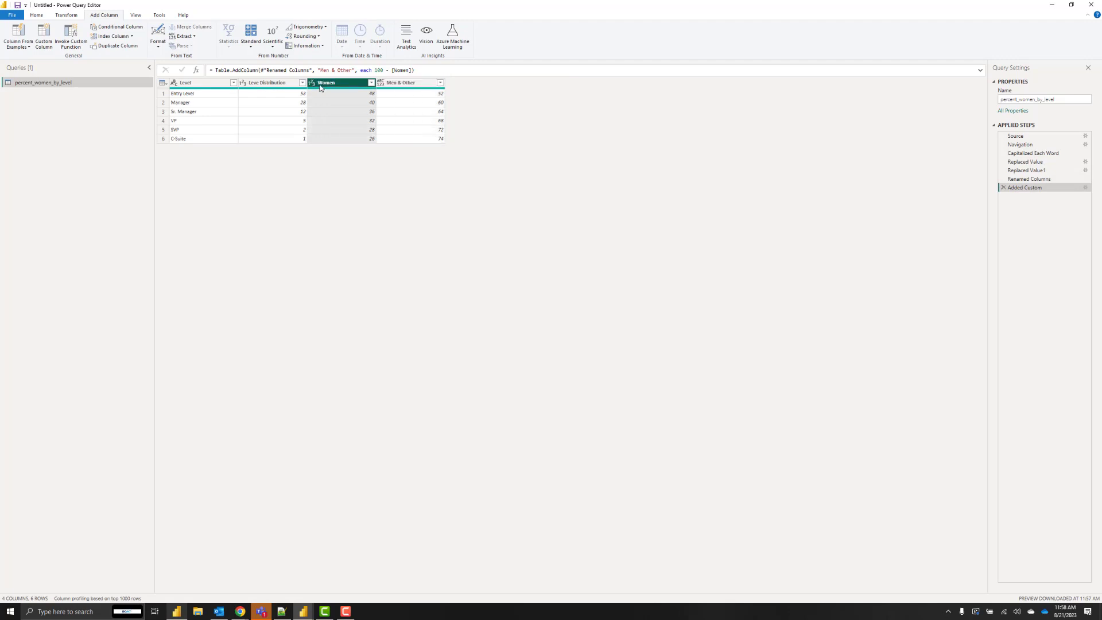
left_click(423, 83, "ctrl")
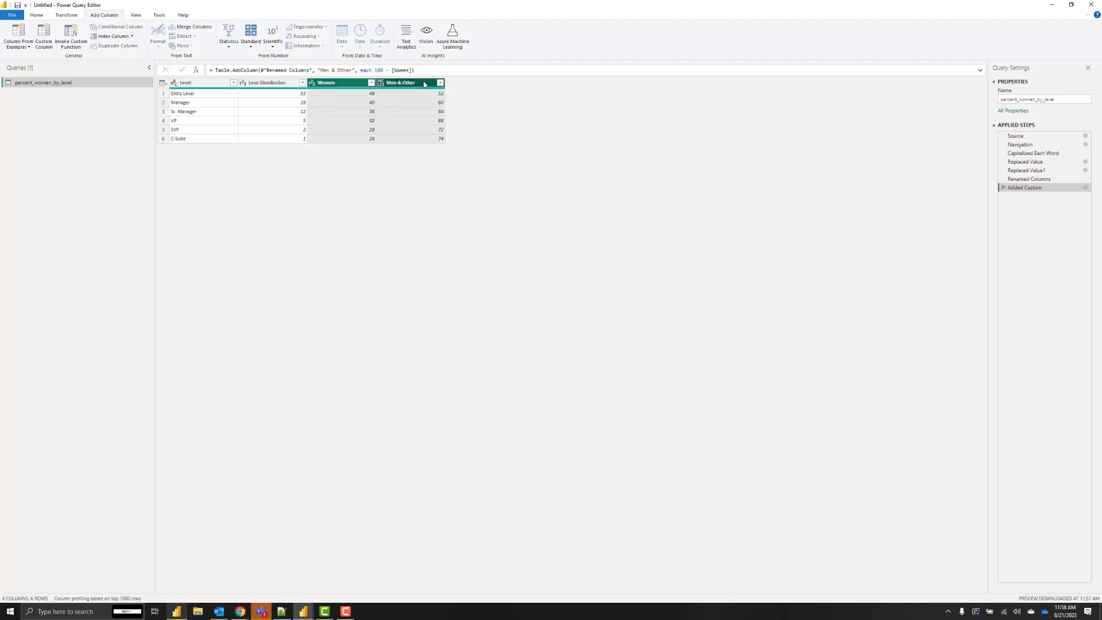
left_click(68, 15)
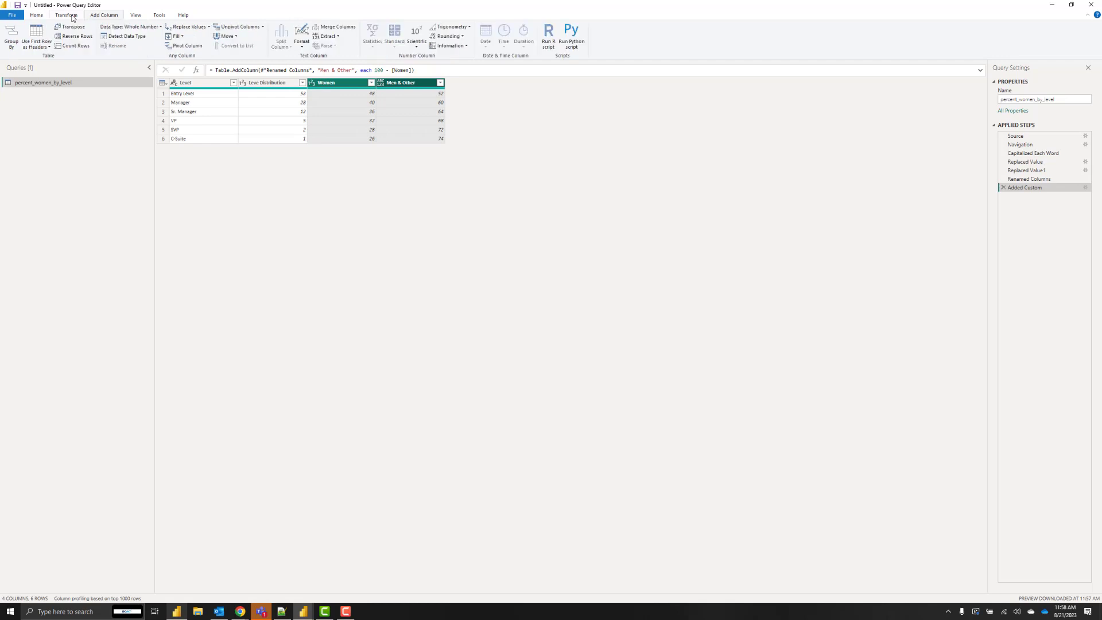
left_click(263, 27)
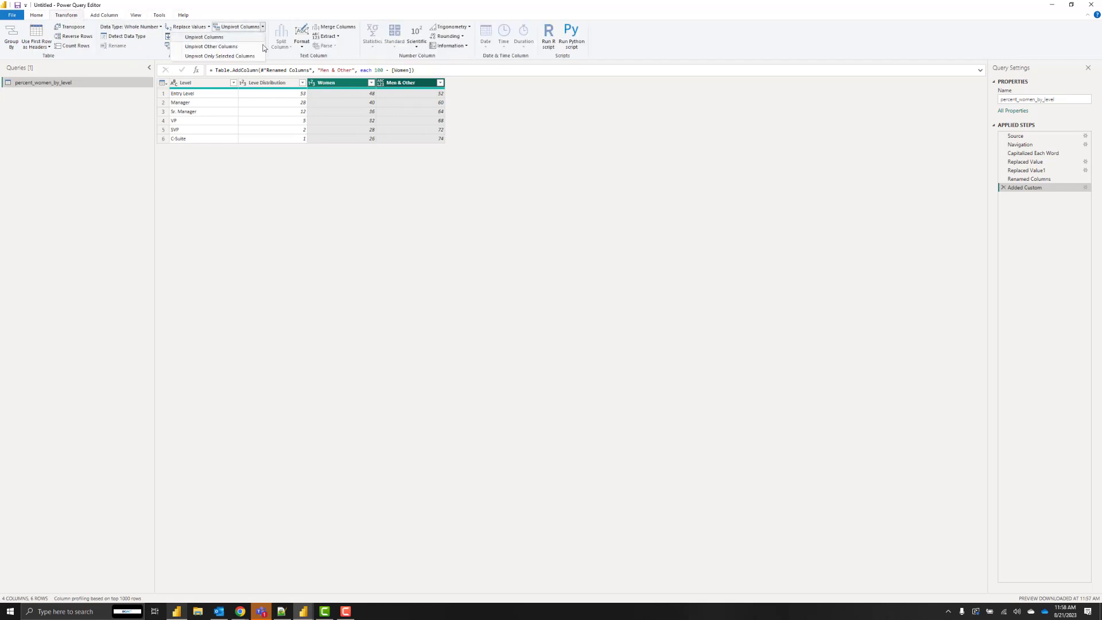
left_click(258, 56)
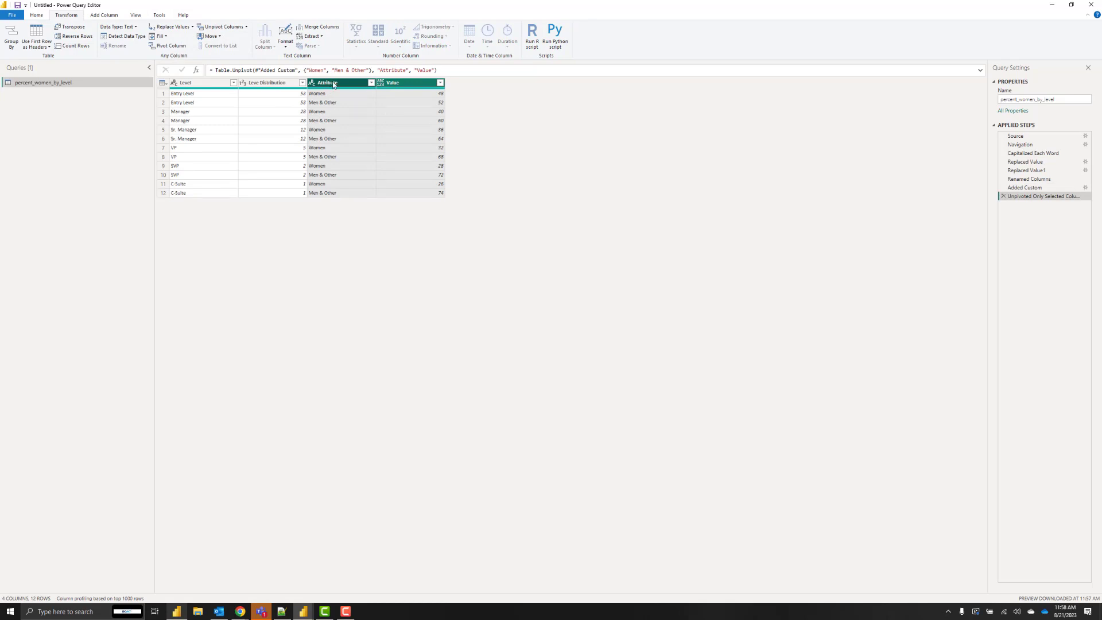
Rename Attribute to Gender and Value to Percent, and set Percent to Whole Number.
double_click(333, 83)
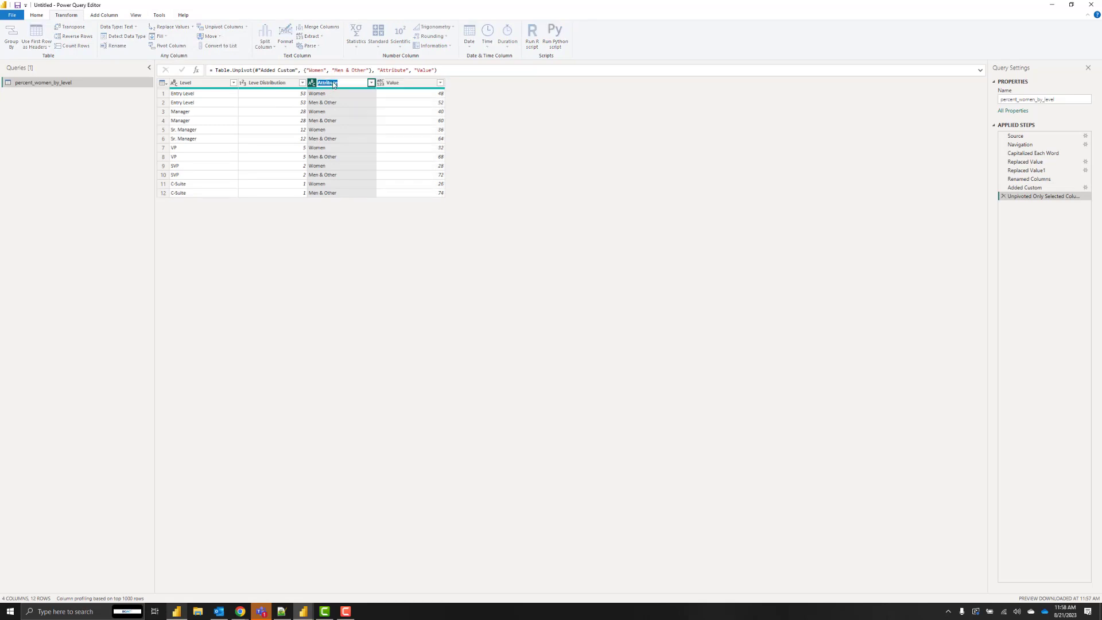
type("Gender")
key("Return")
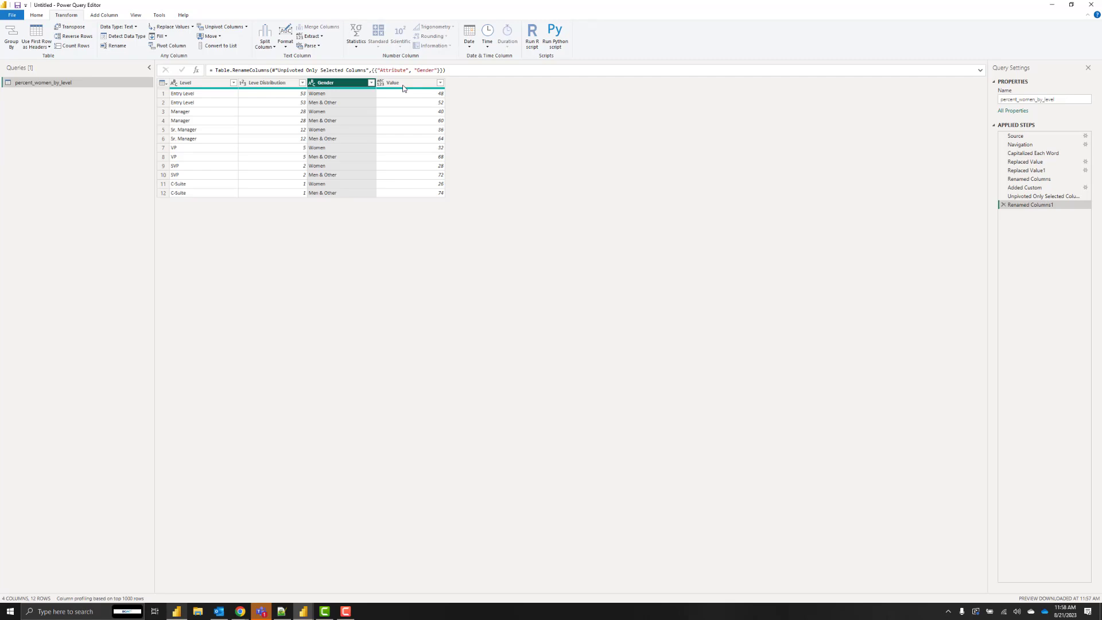
double_click(403, 83)
type("Perc")
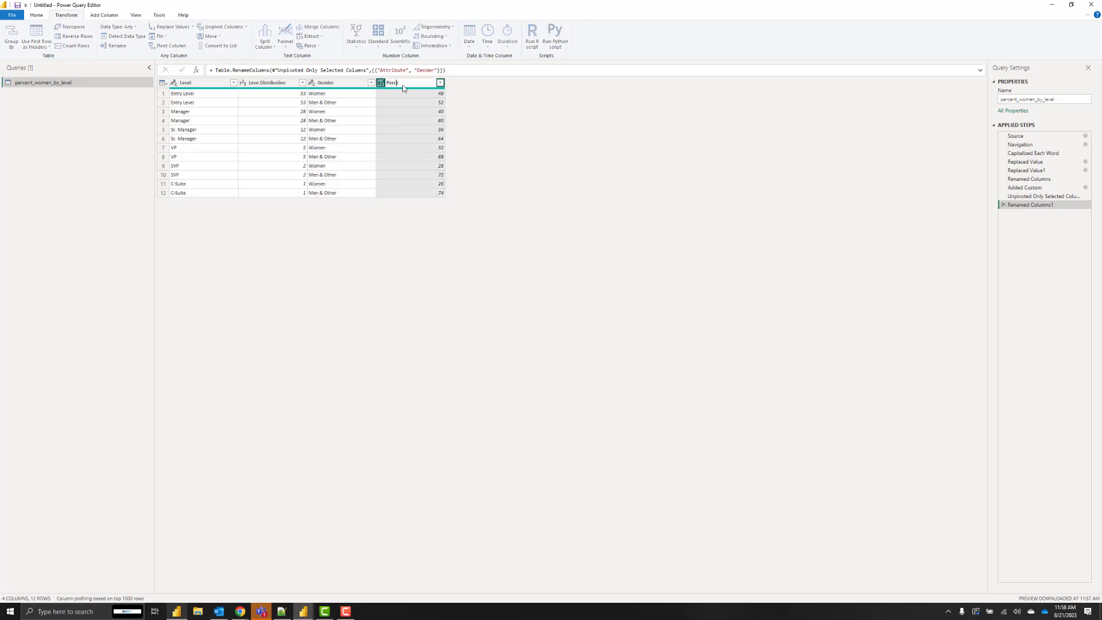
type("ent")
key("Return")
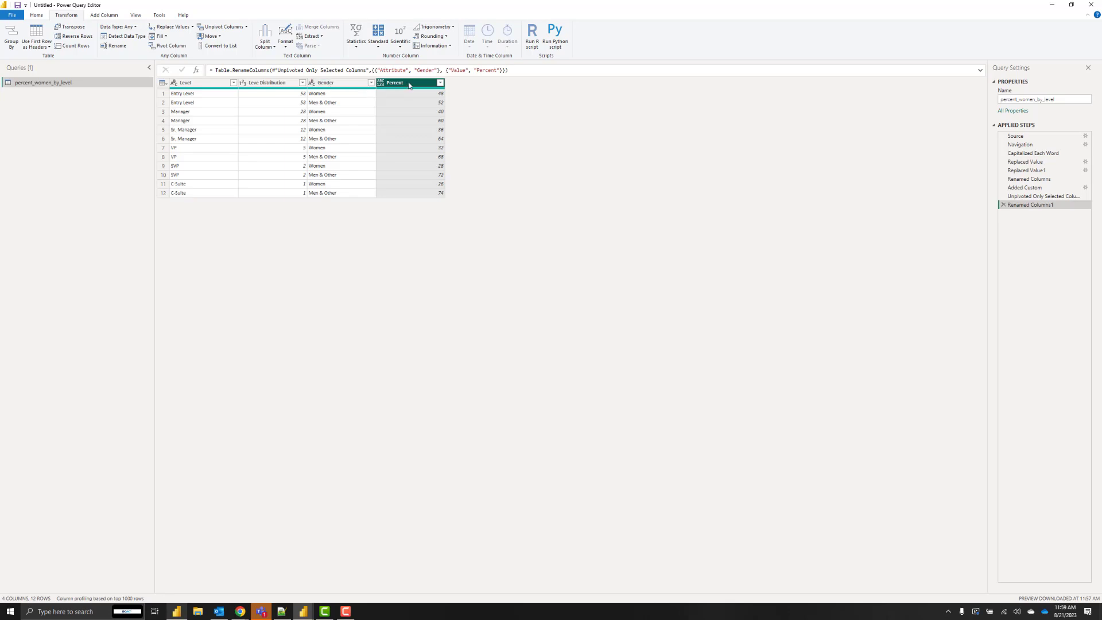
left_click(381, 84)
left_click(396, 112)
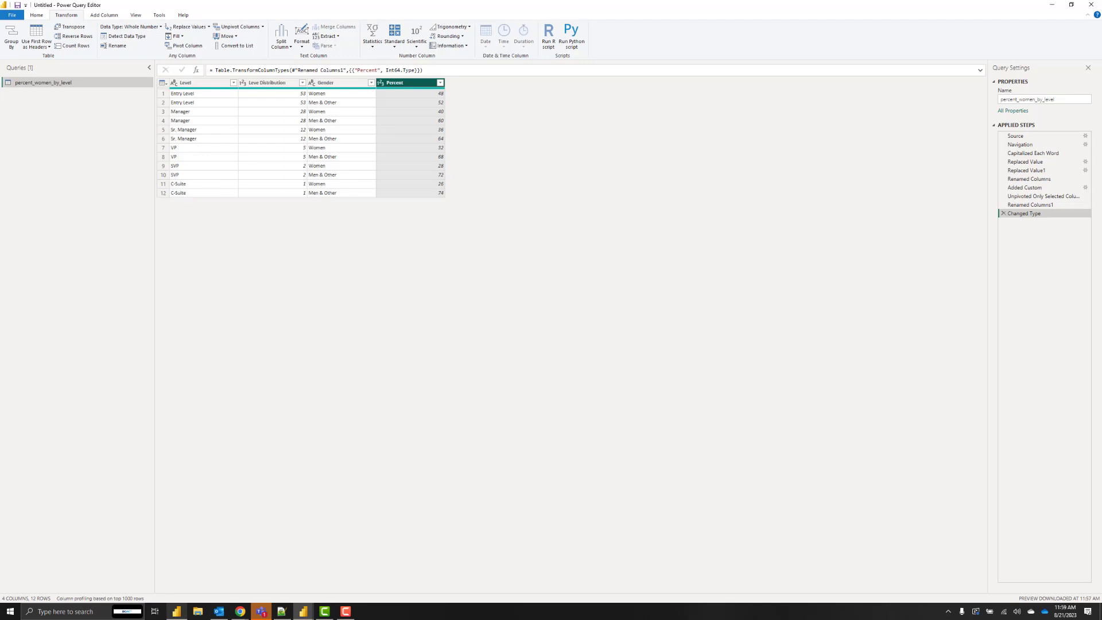
Sort by Leve Distribution, then correct it to Level Distribution in the Renamed Columns formula.
left_click(302, 83)
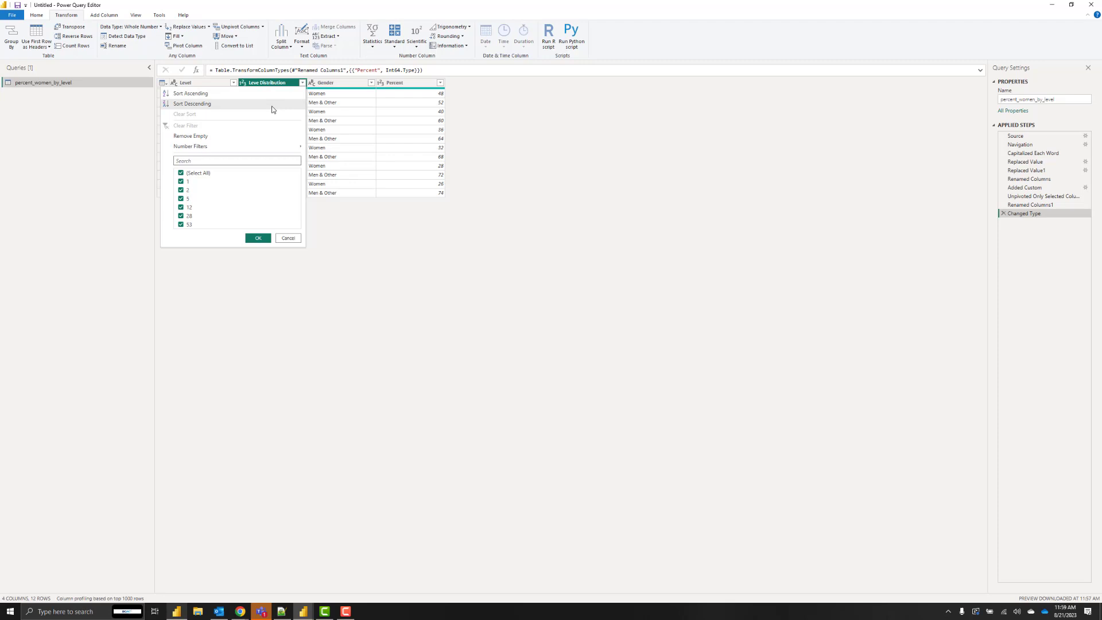
left_click(271, 106)
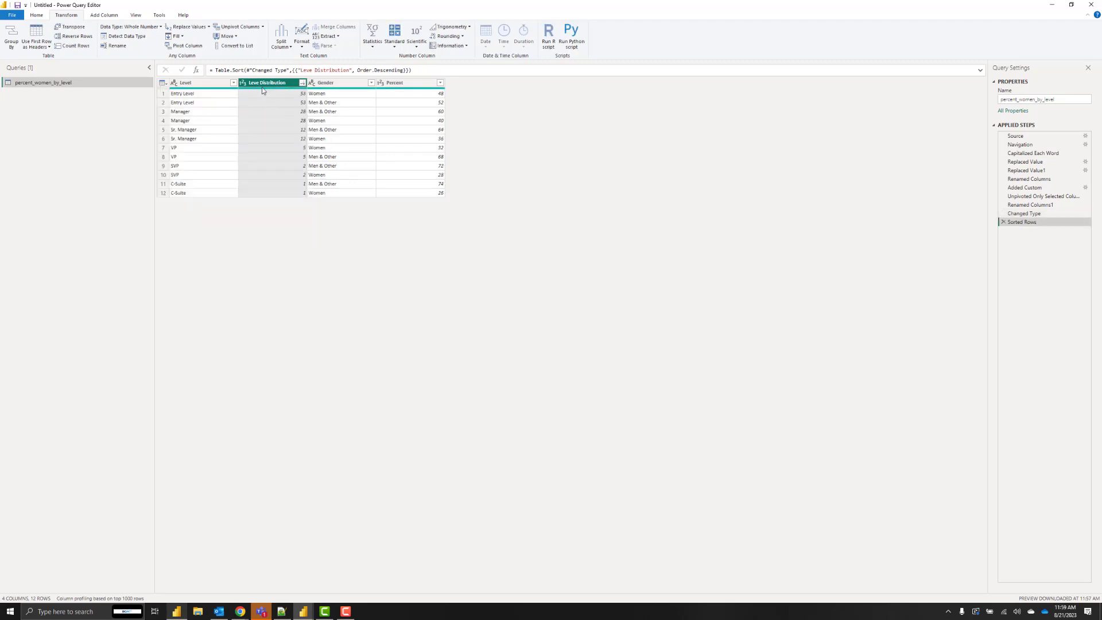
left_click(1045, 179)
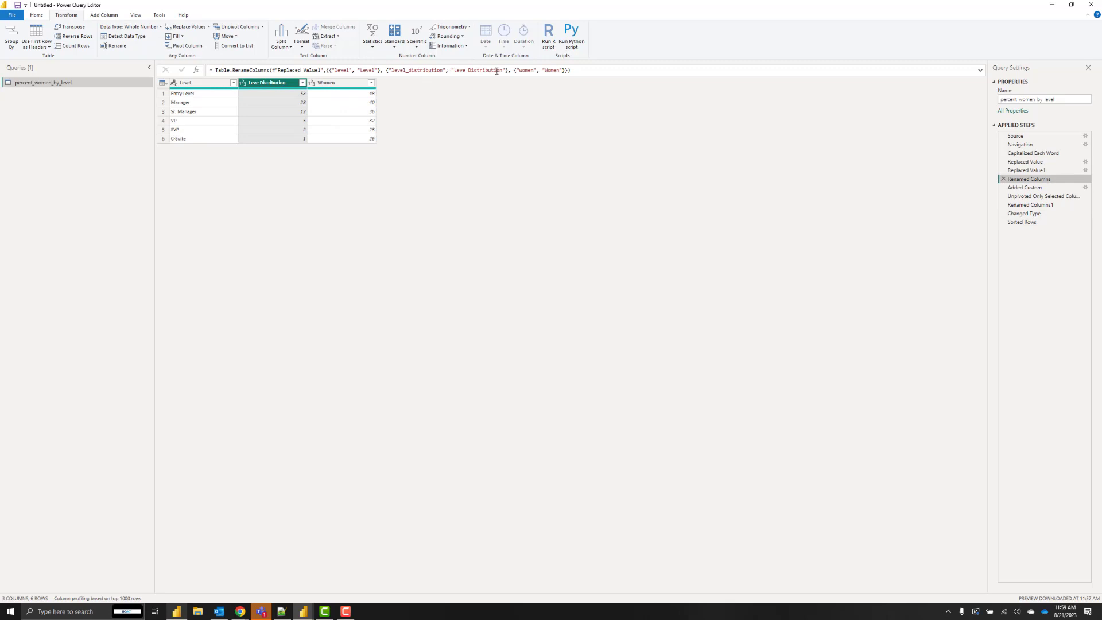
left_click(465, 71)
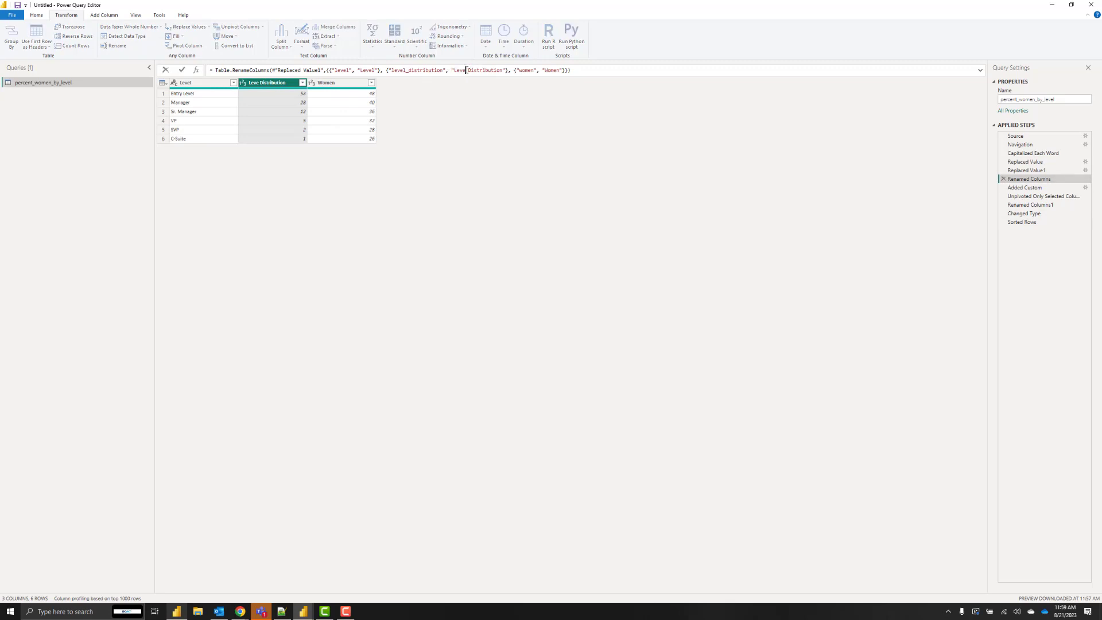
key("Escape")
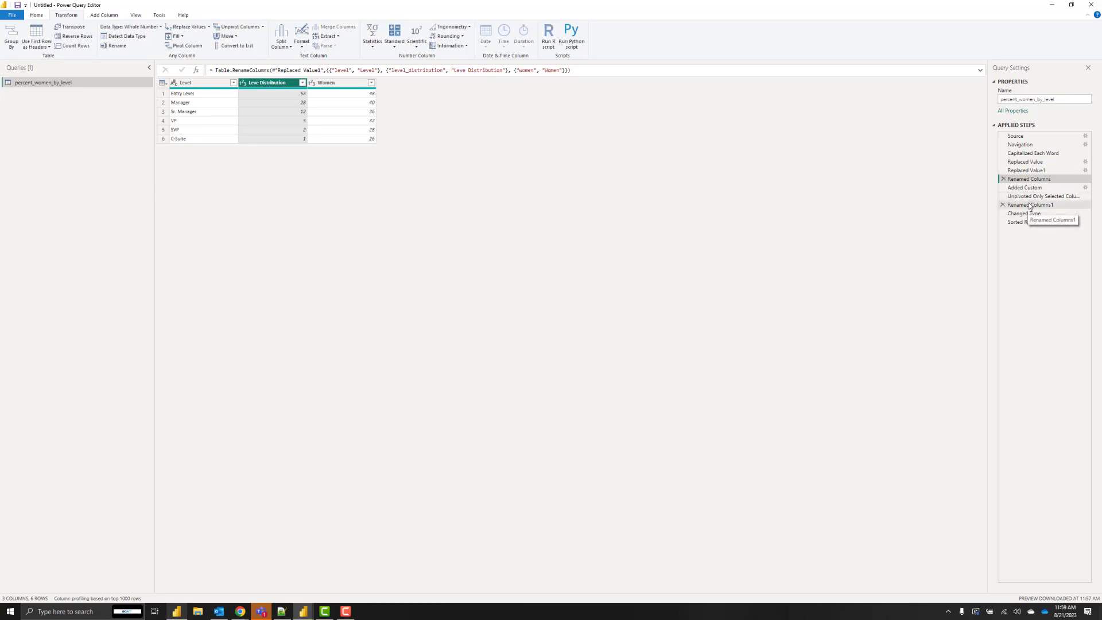
left_click(466, 70)
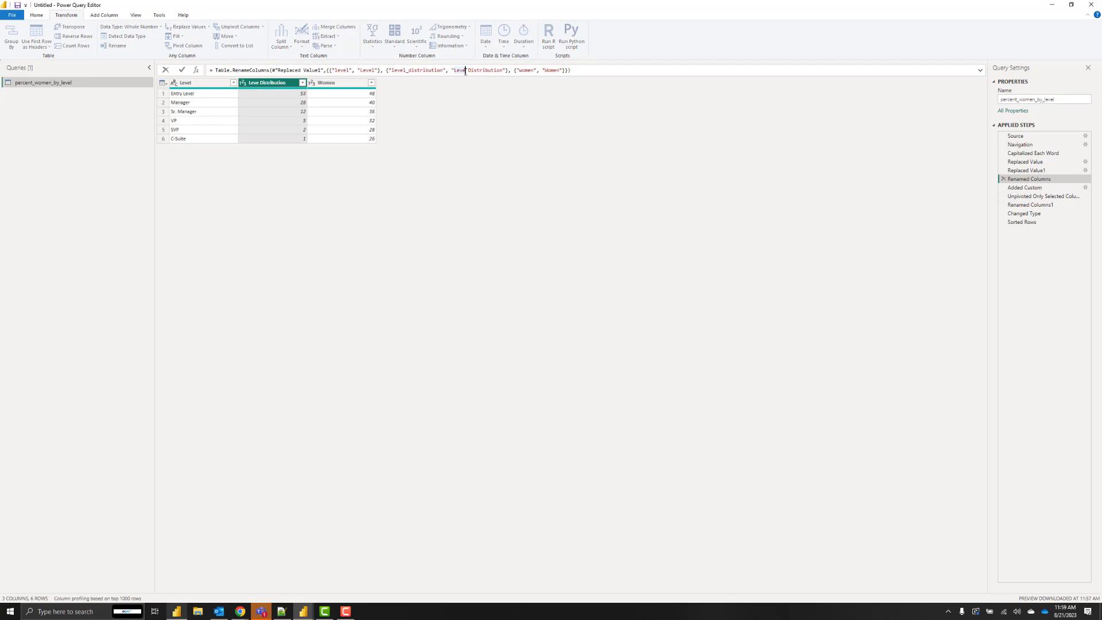
type("l")
key("Return")
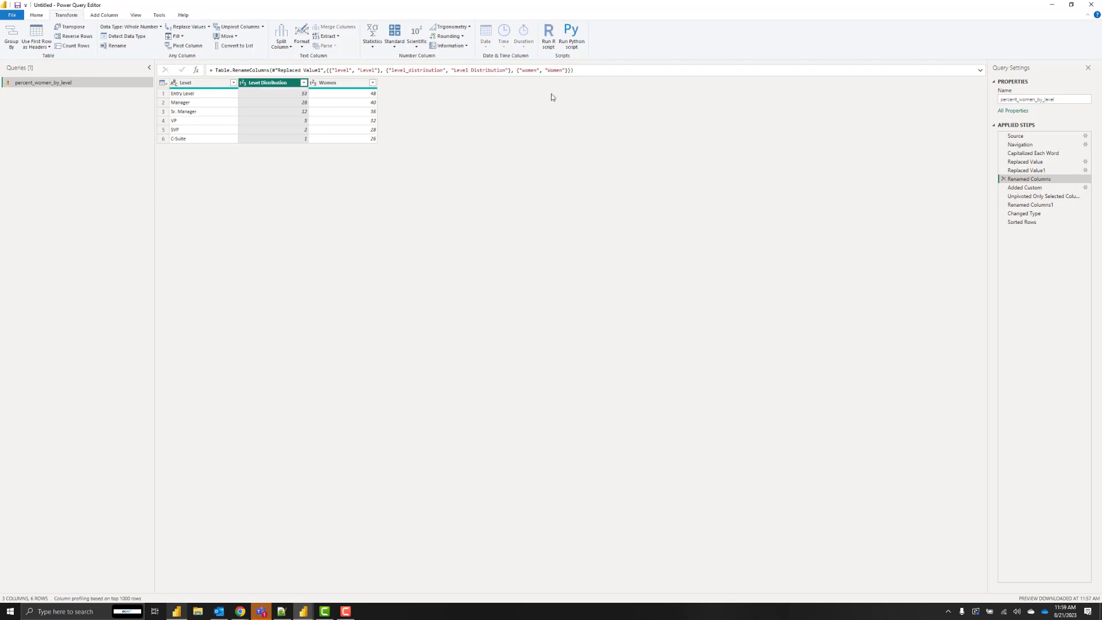
Delete the broken Sorted Rows step and re-sort Level Distribution descending.
left_click(1027, 188)
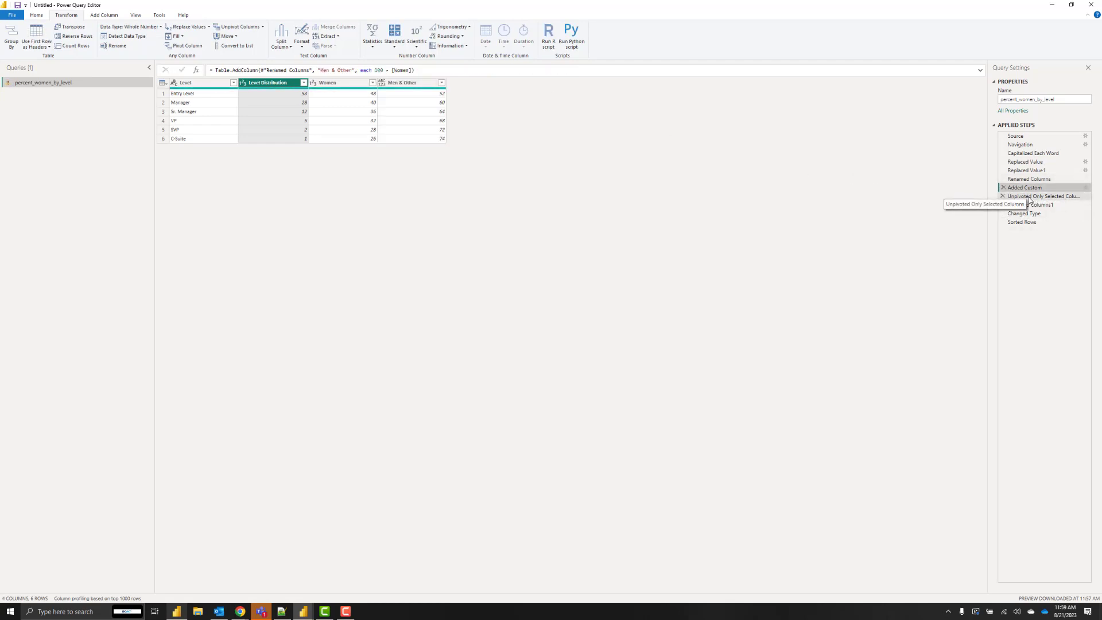
left_click(1030, 197)
left_click(1038, 222)
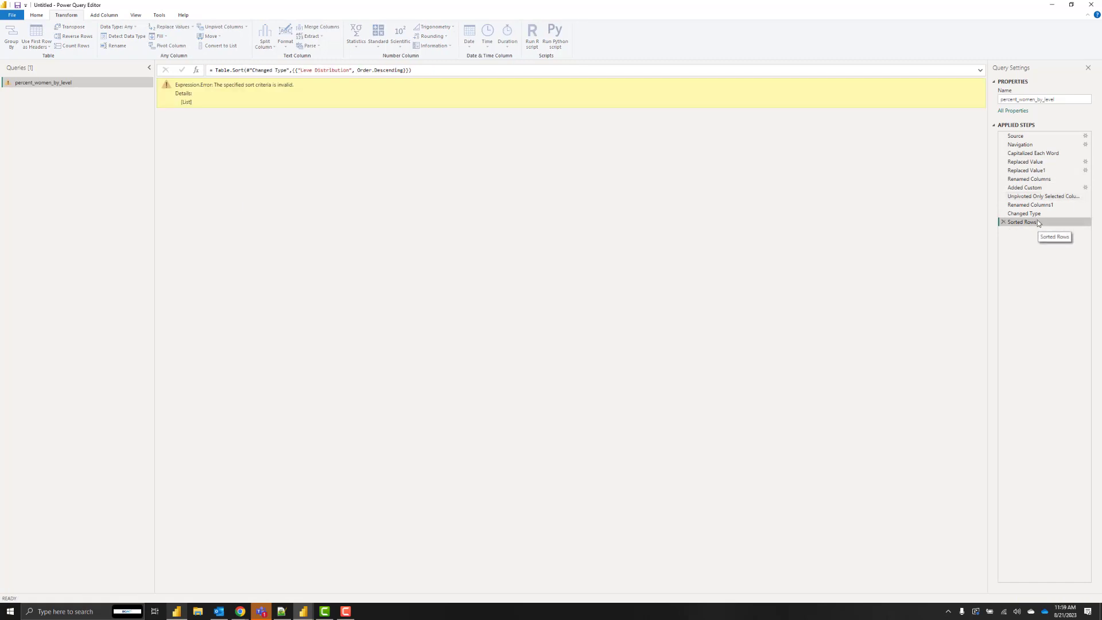
left_click(1002, 222)
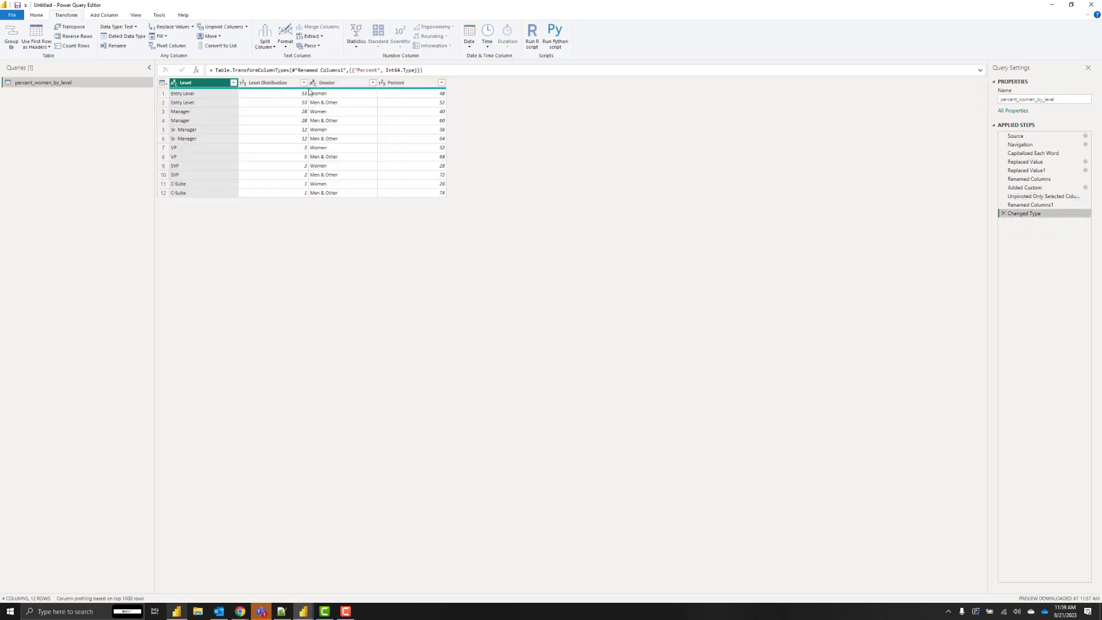
left_click(303, 83)
left_click(303, 83)
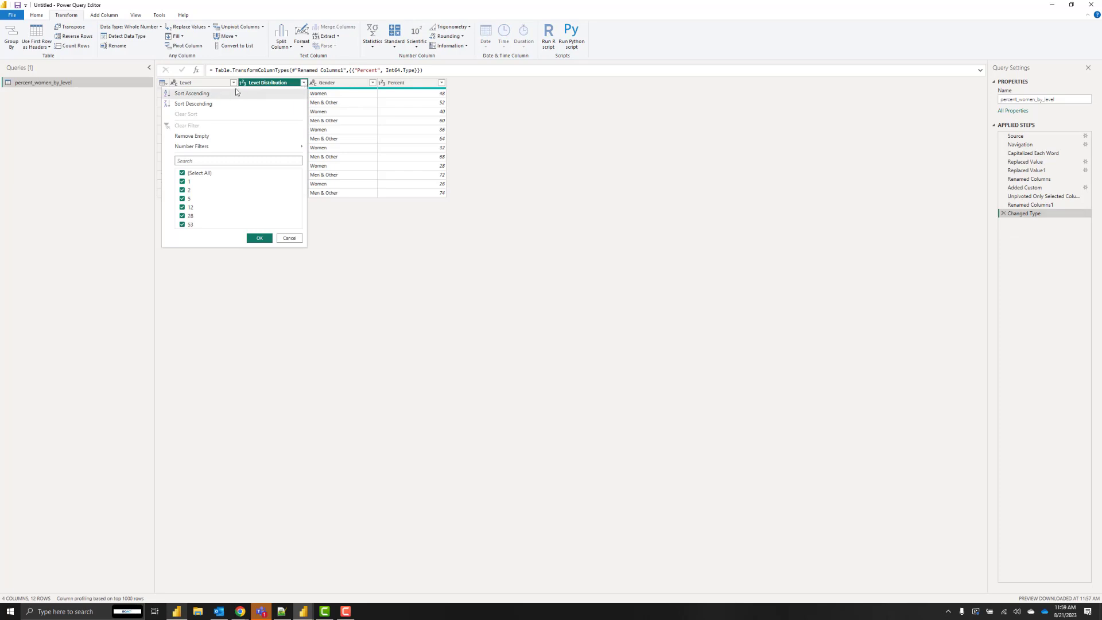
left_click(211, 105)
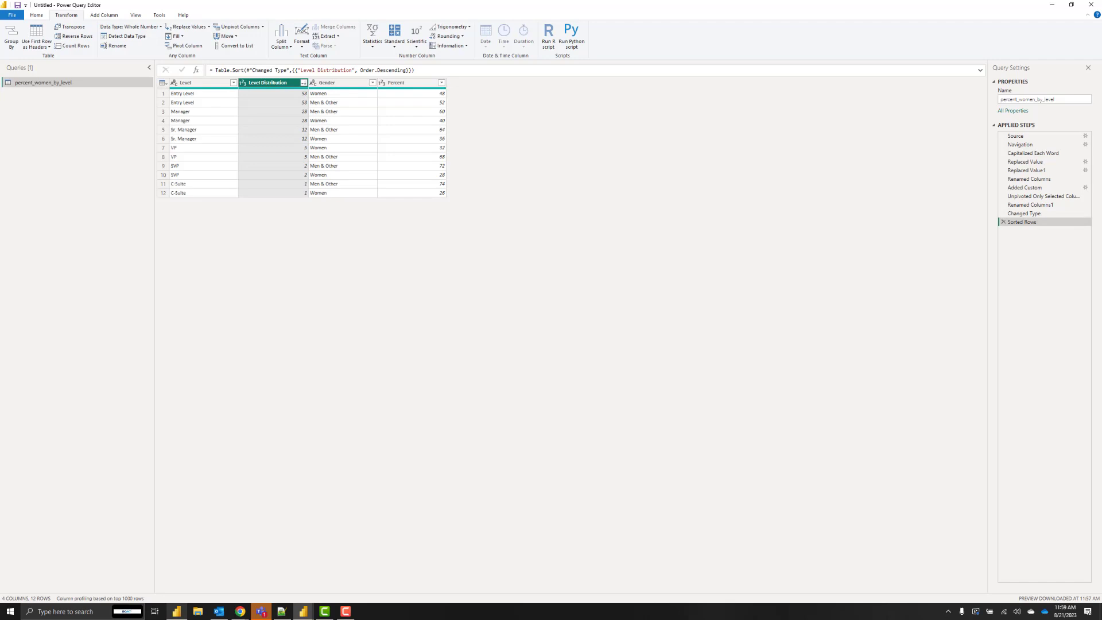
key("alt+Tab")
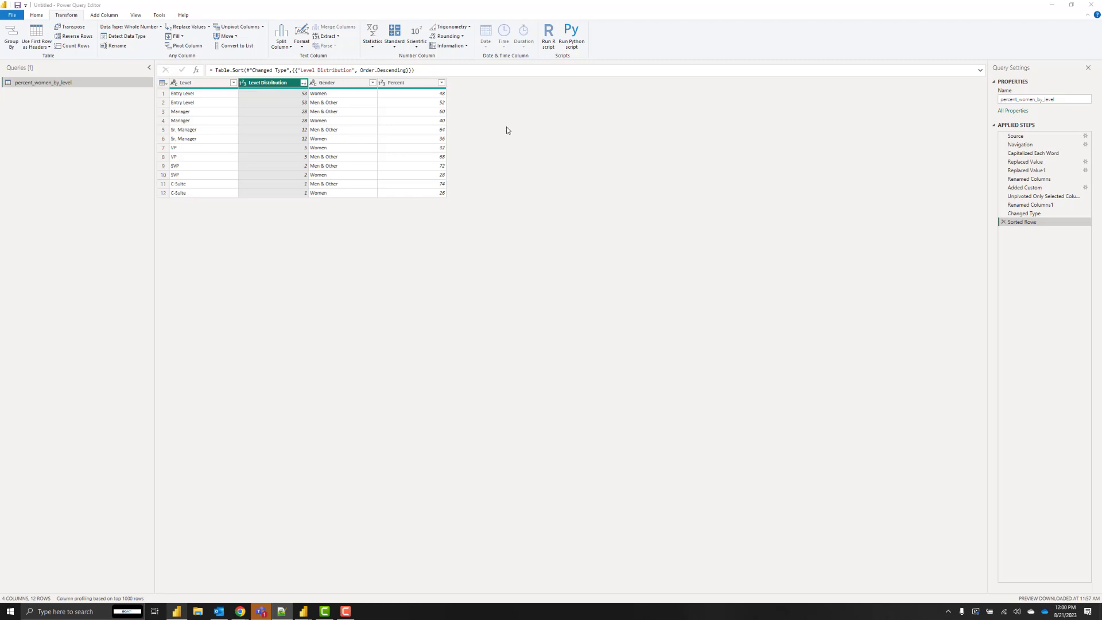
Add a custom step with the pasted Table.Group formula that ranks levels as LevelRank within each gender.
left_click(195, 70)
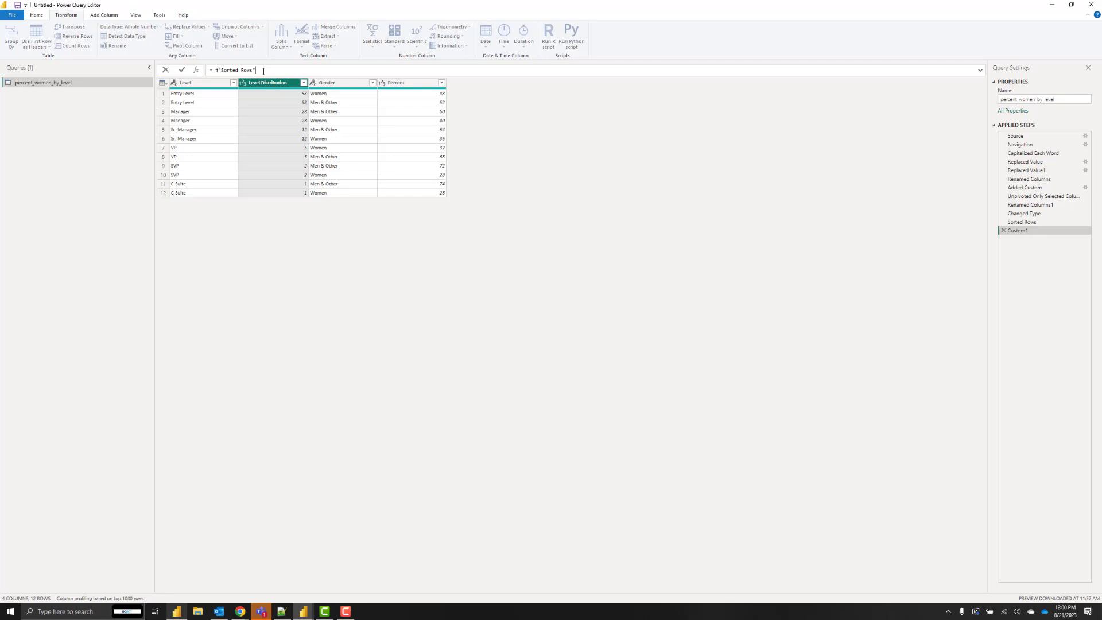
key("ctrl+a")
key("ctrl+v")
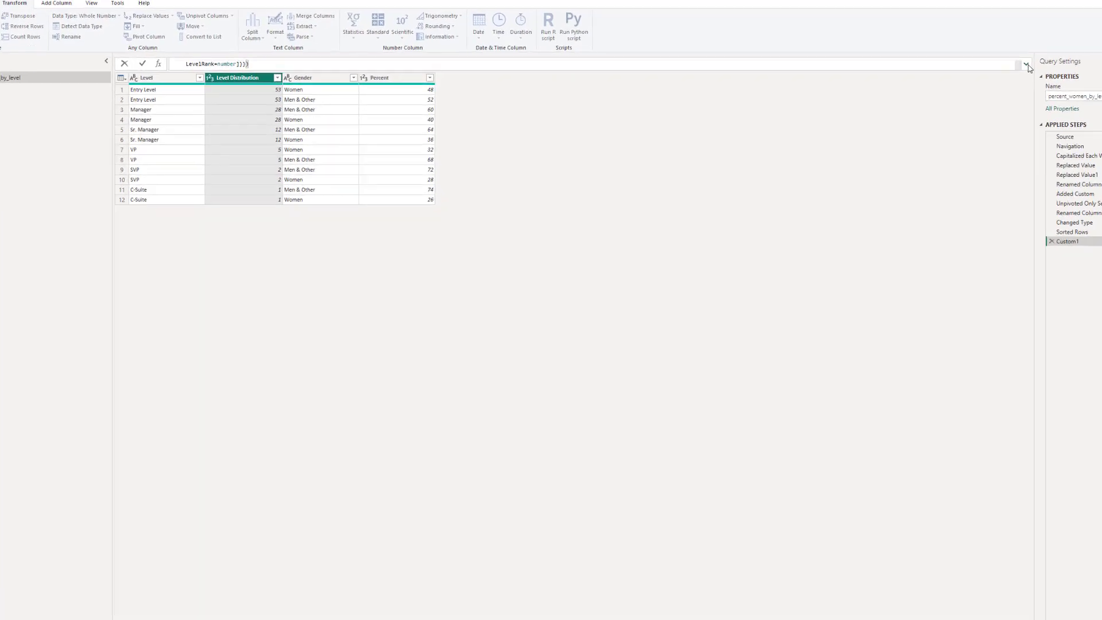
left_click(1026, 65)
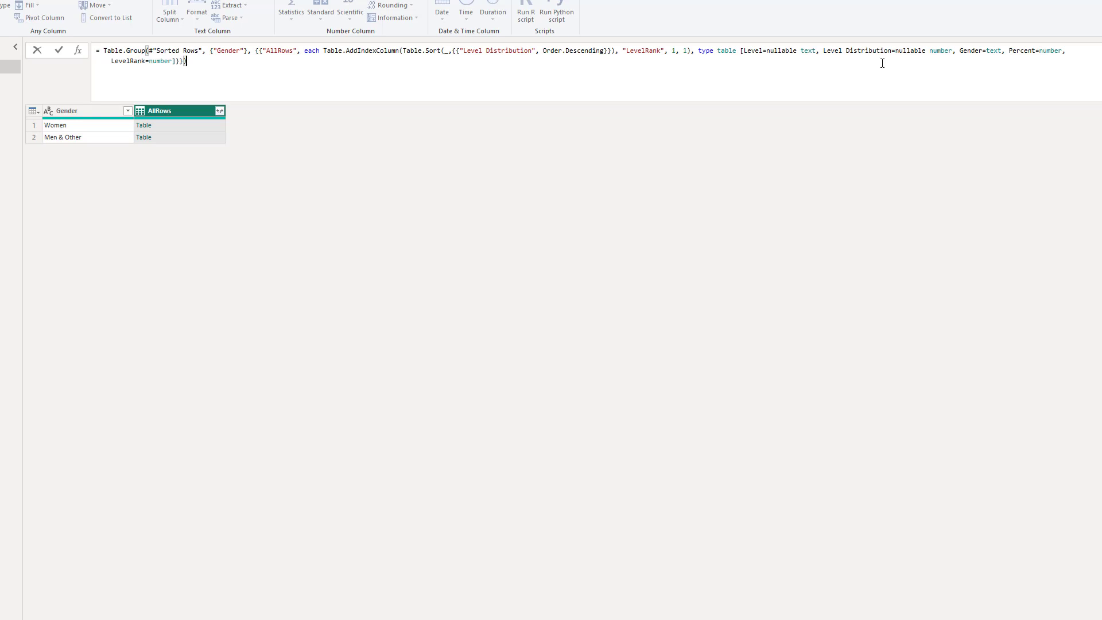
key("Return")
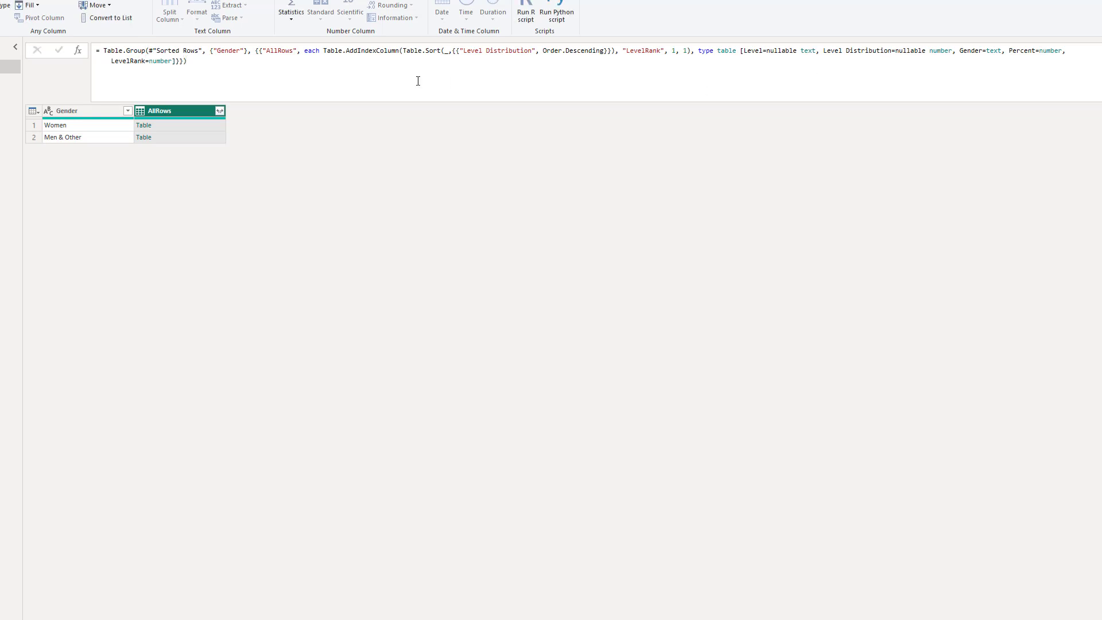
Expand AllRows into Level, Level Distribution, Percent and LevelRank, leaving out Gender.
left_click(220, 113)
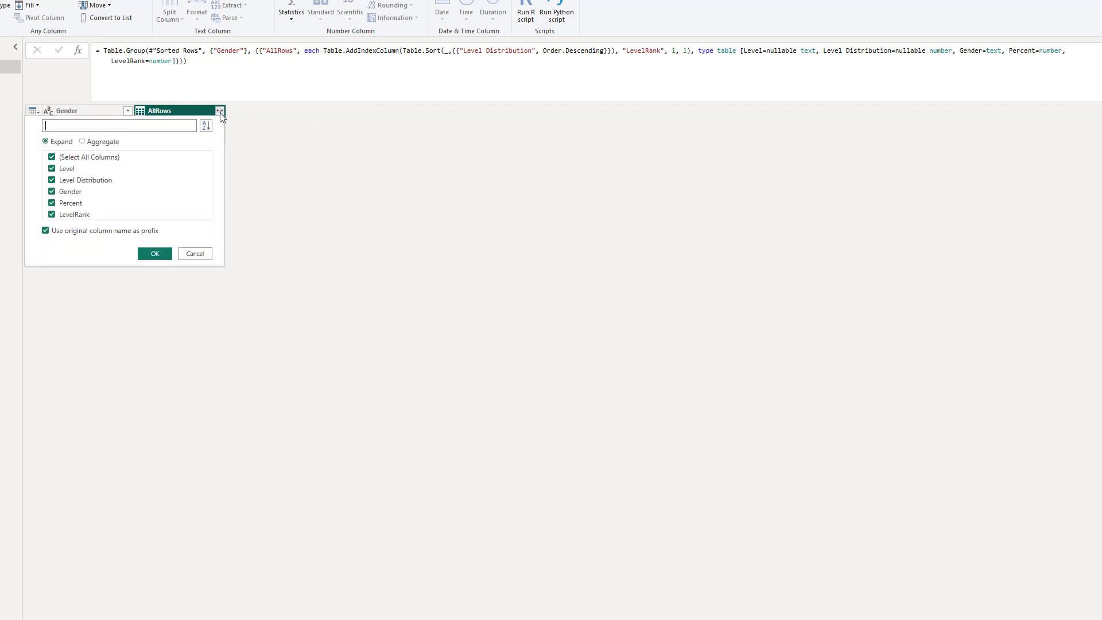
left_click(51, 193)
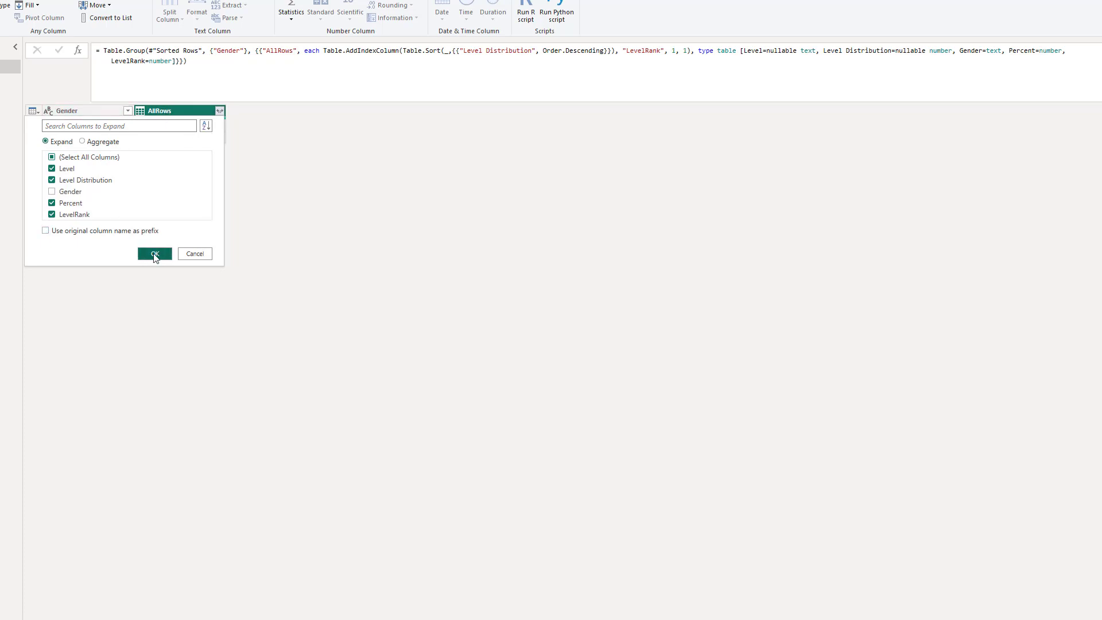
left_click(155, 254)
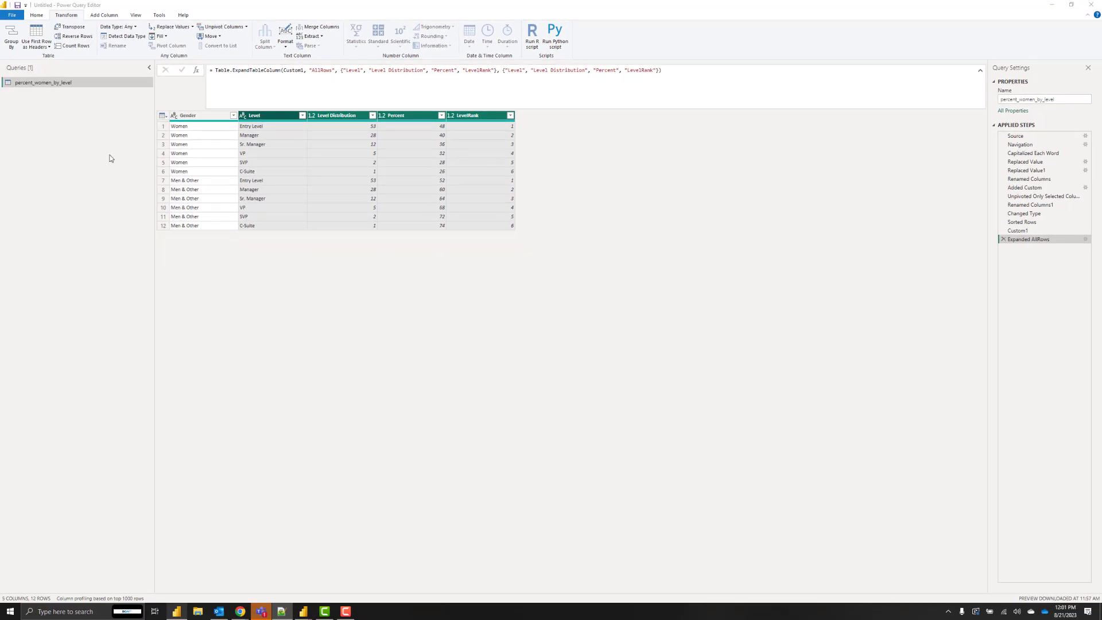
Close & Apply the query, then rename the loaded table to 'Women In Workforce'.
left_click(38, 15)
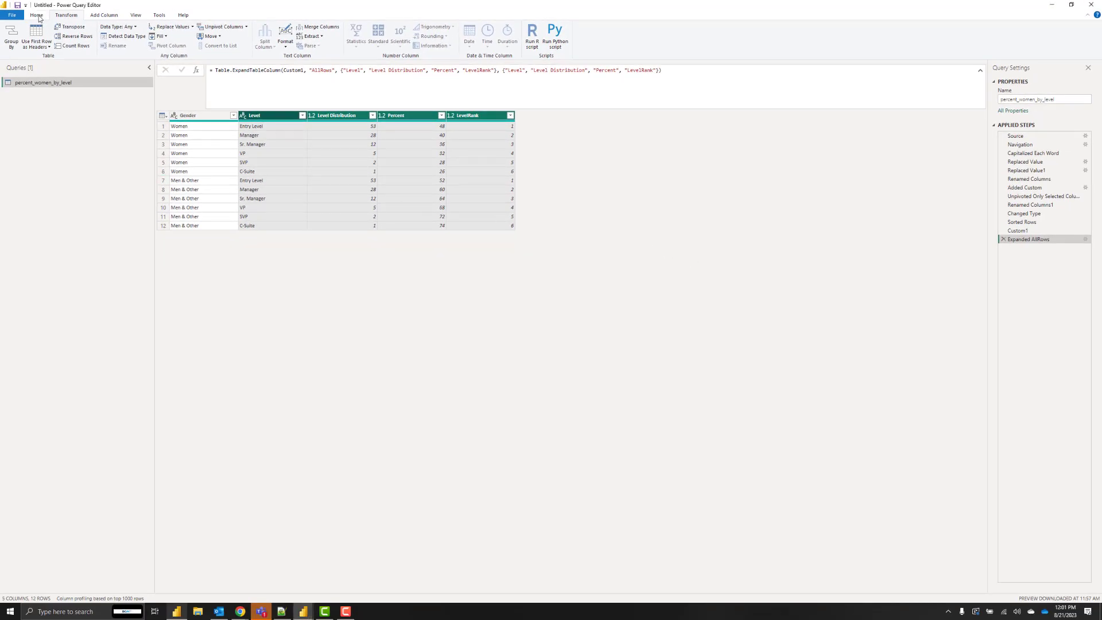
left_click(11, 34)
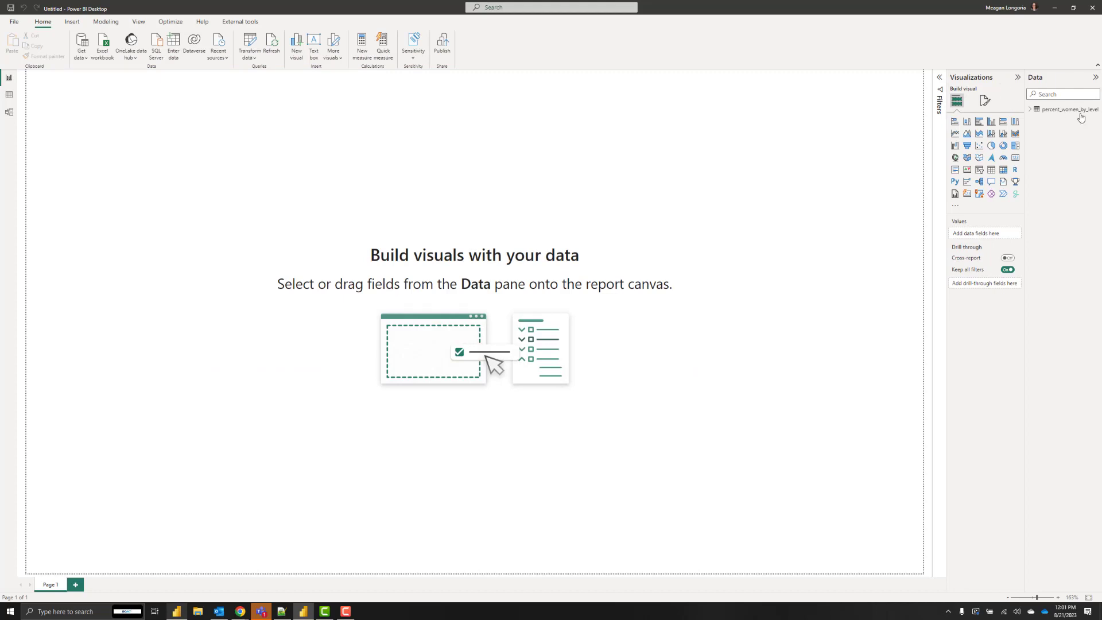
double_click(1060, 109)
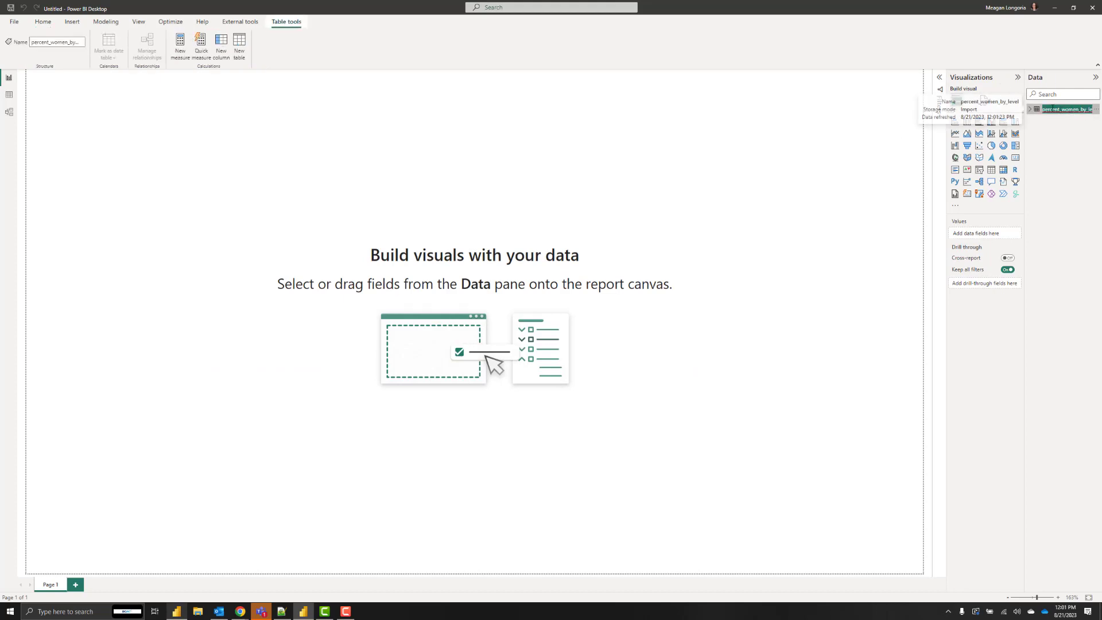
type("Women In")
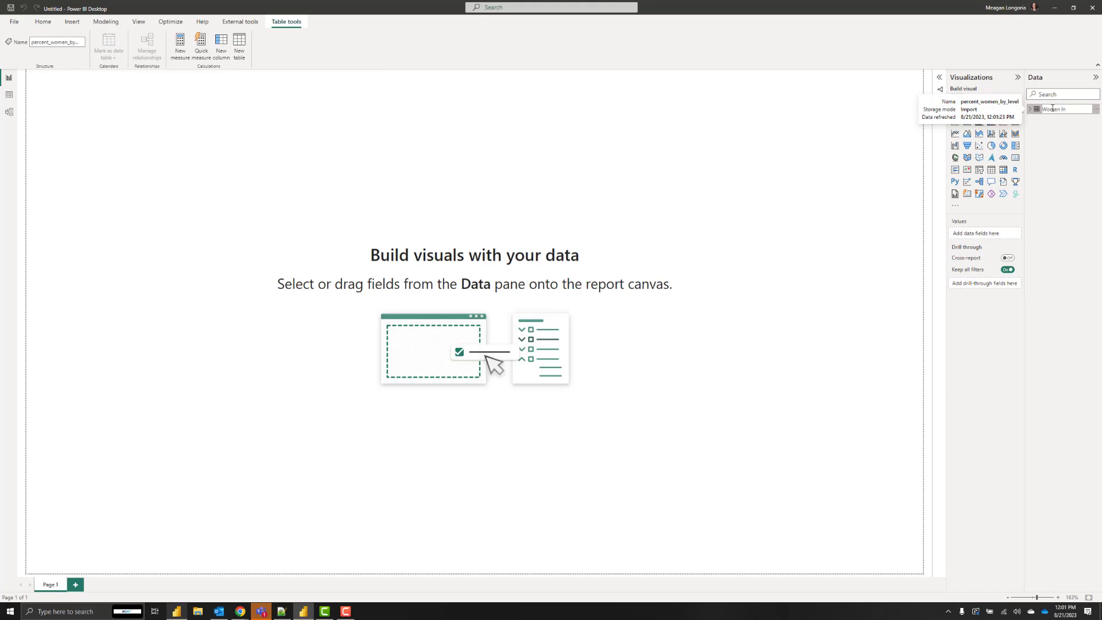
type(" Workforce")
key("Return")
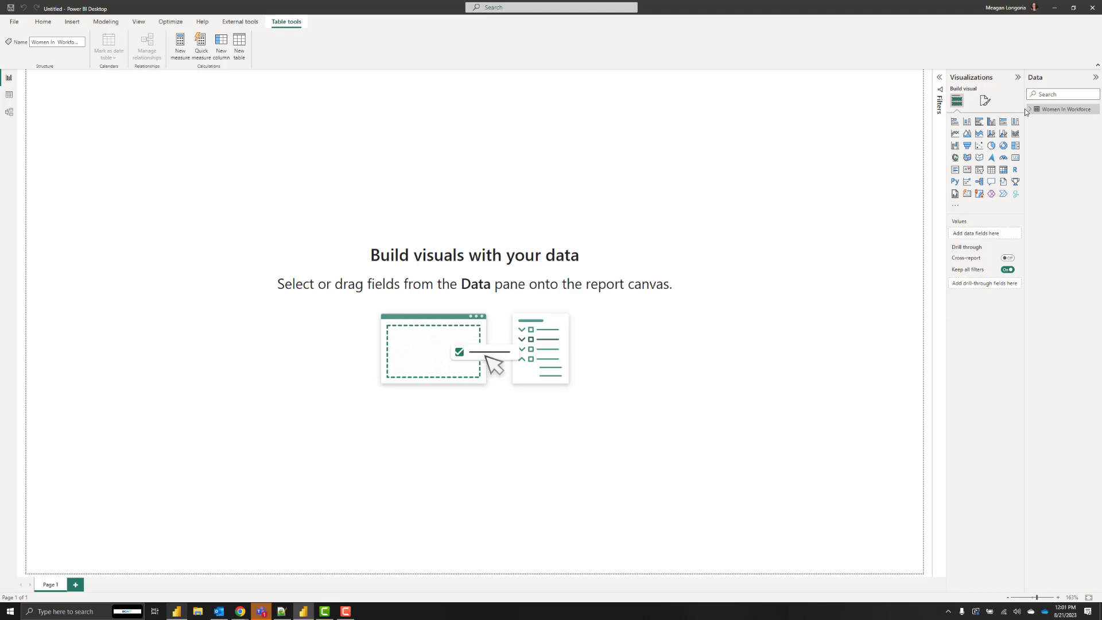
Set the LevelRank field's summarization to Don't summarize.
left_click_drag(1025, 110, 978, 110)
left_click(982, 109)
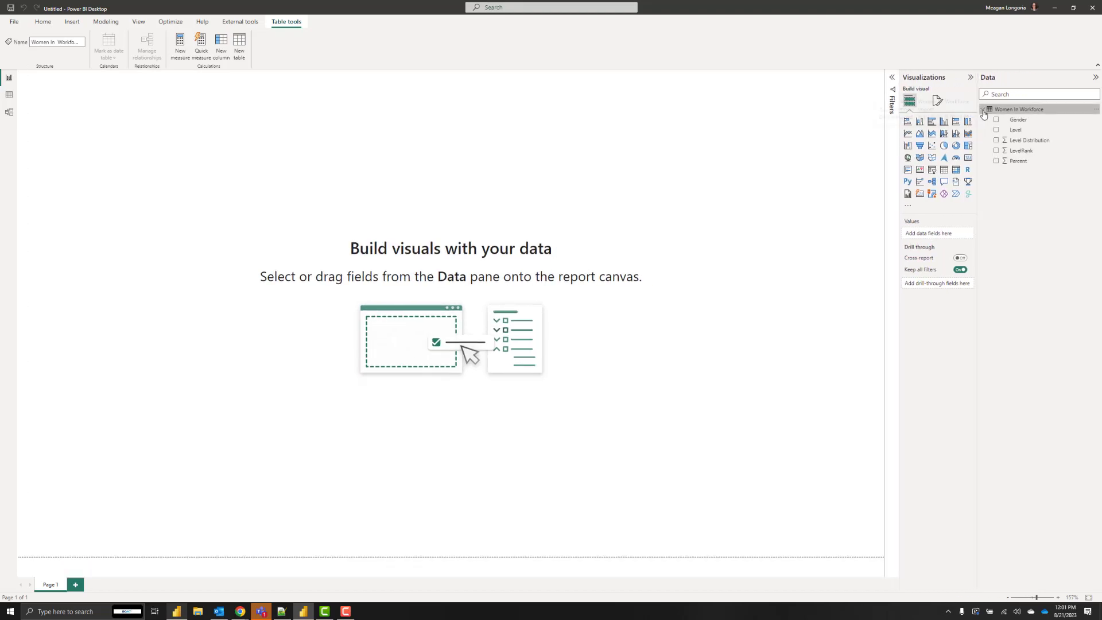
left_click(1022, 151)
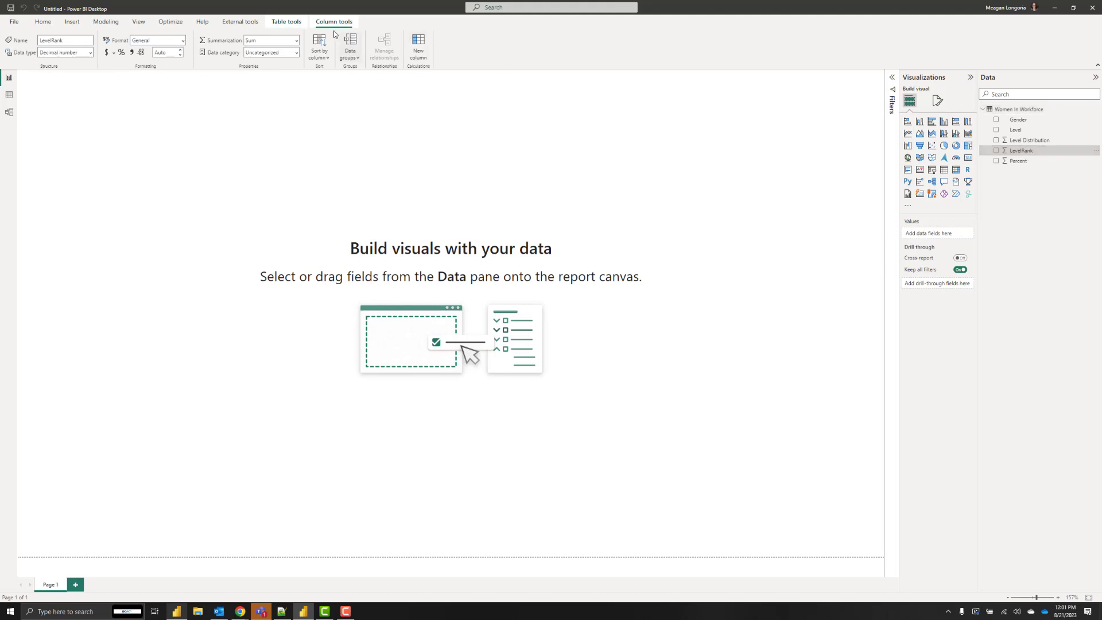
left_click(296, 41)
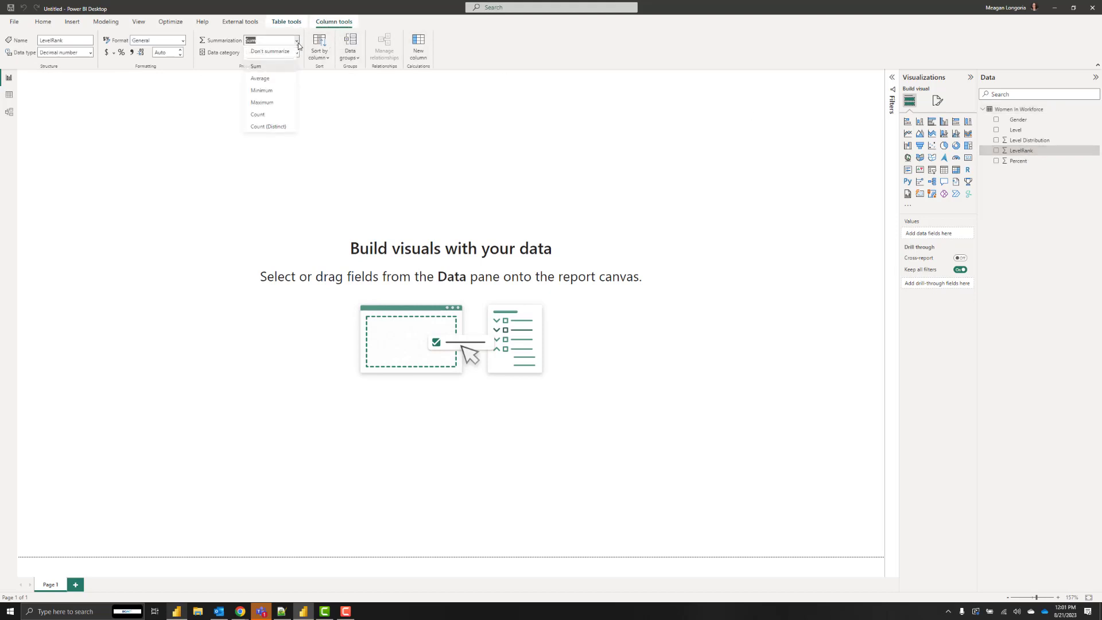
left_click(280, 52)
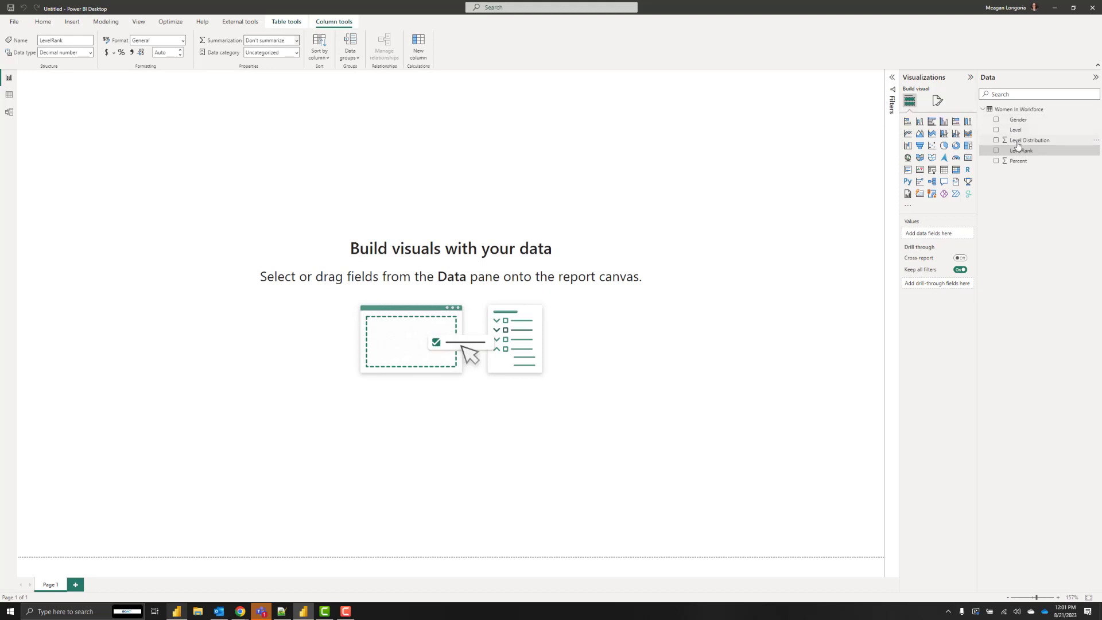
Sort the Level column by LevelRank.
left_click(1016, 131)
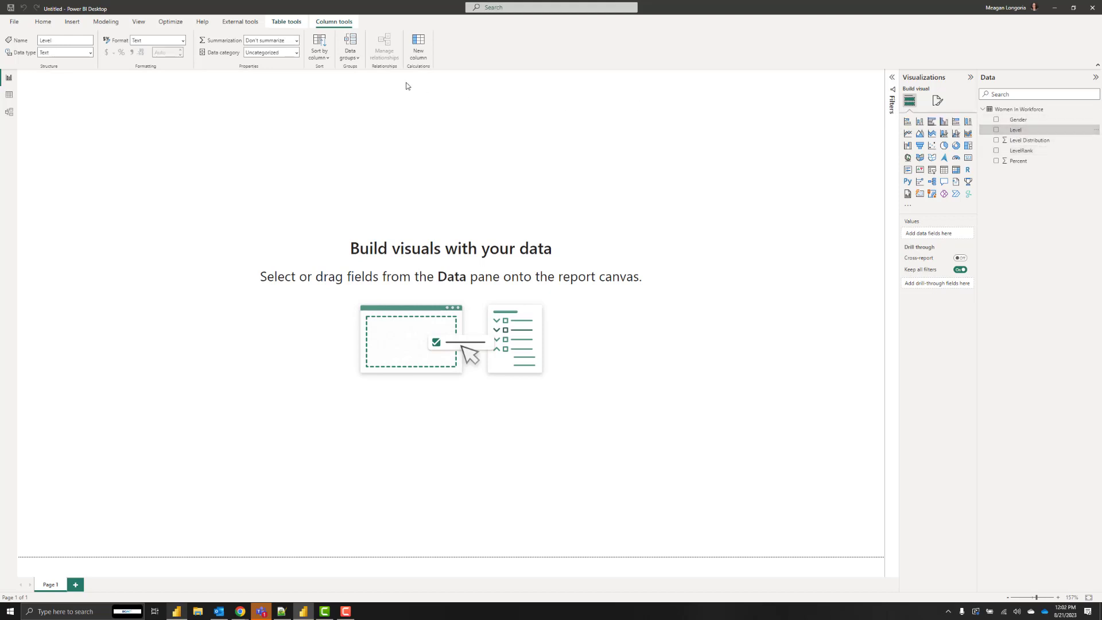
left_click(323, 57)
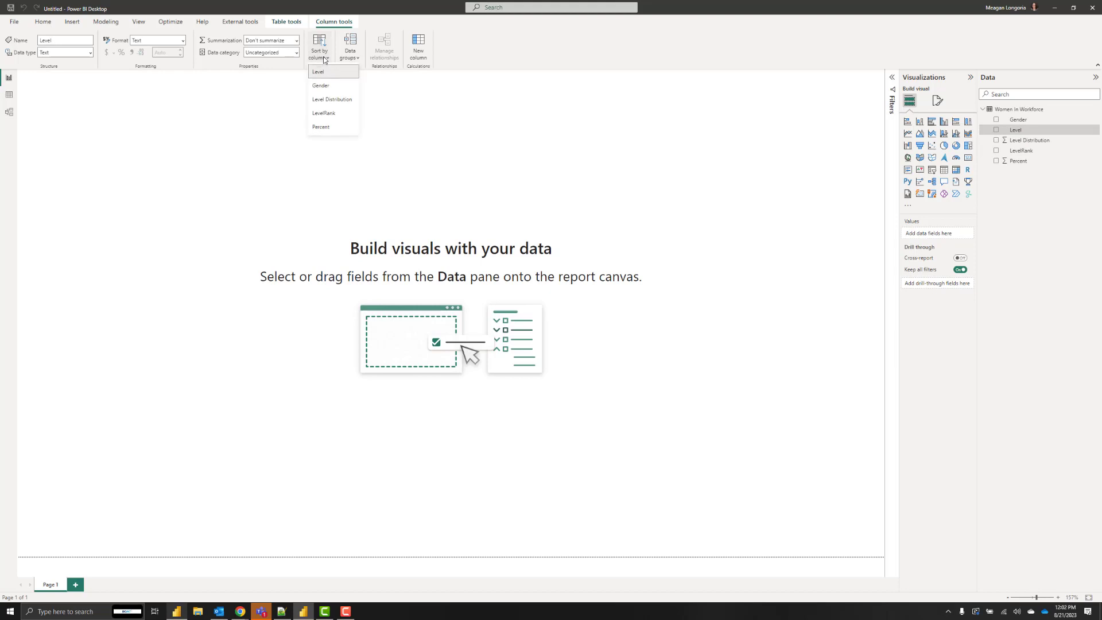
left_click(332, 114)
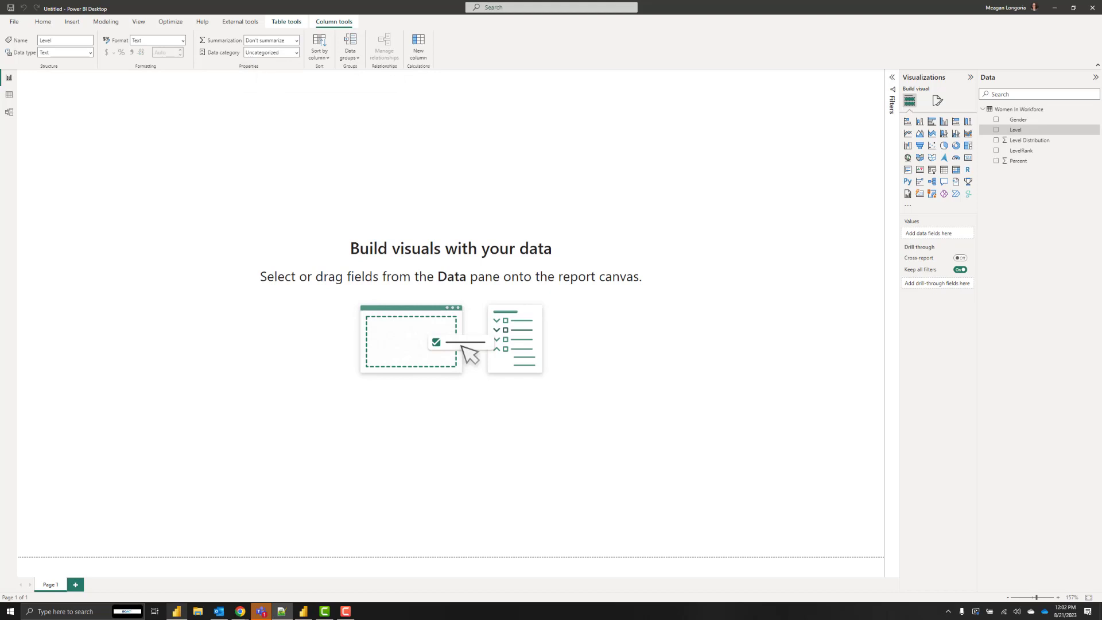
Add a new measure to Women In Workforce from the pasted Gender Percent / Selected Gender DAX.
left_click(1027, 110)
right_click(1031, 114)
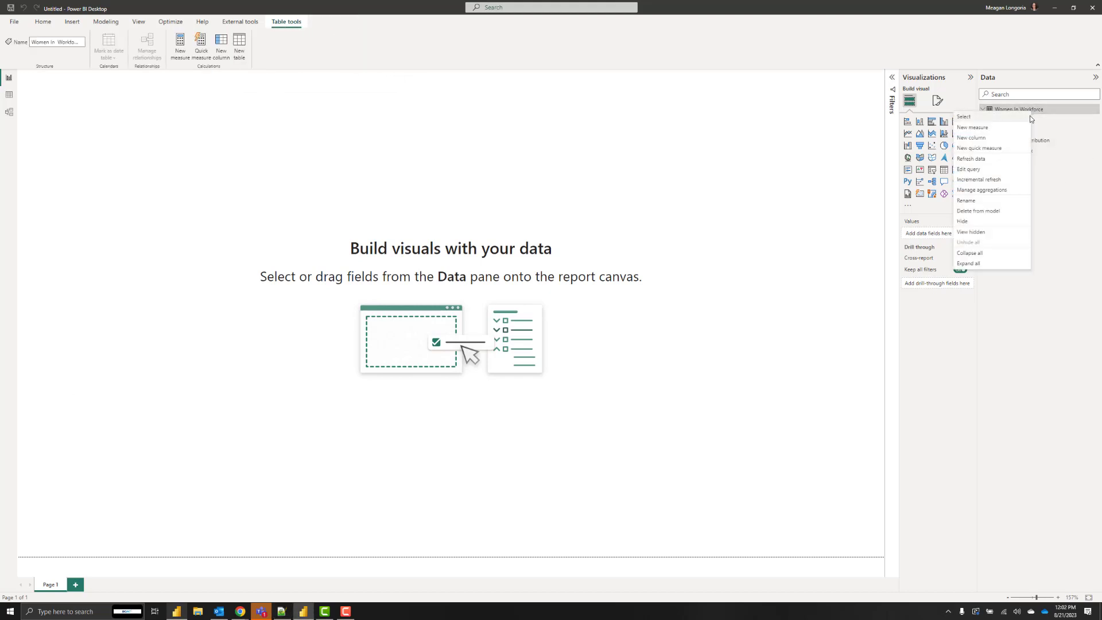
left_click(1001, 124)
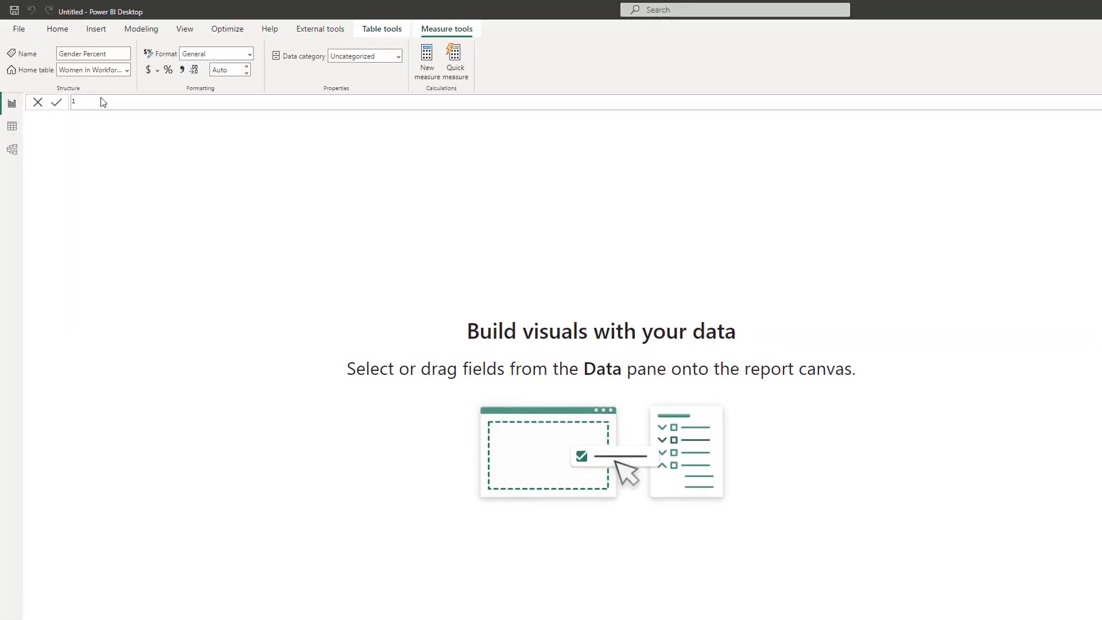
left_click(120, 101)
type("Gender Percent = Sum('Women In Workforce'[Percent])")
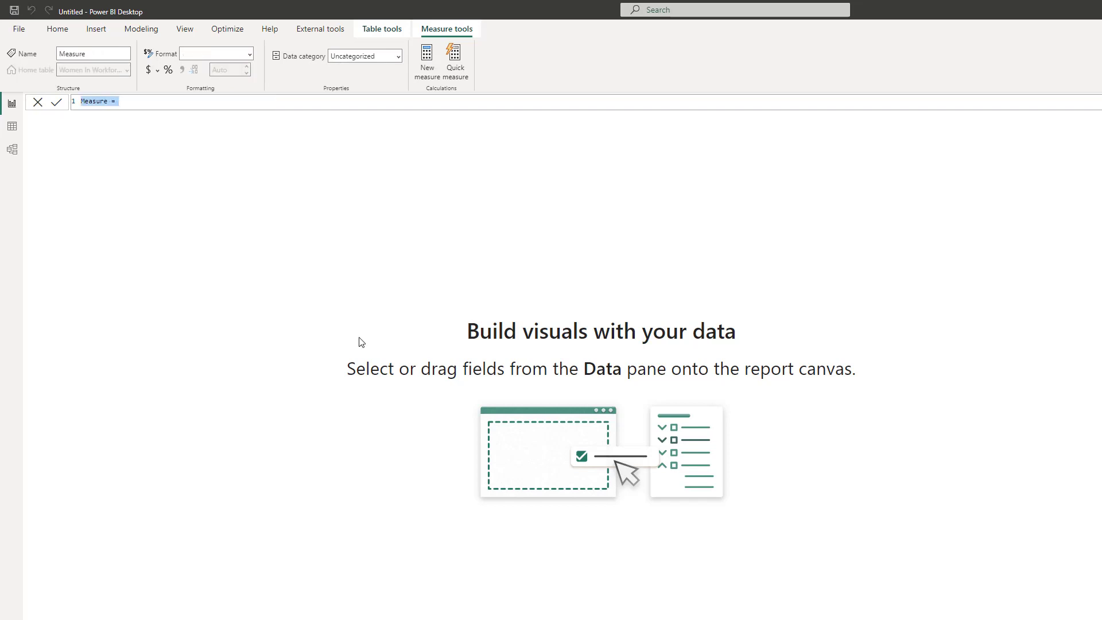
type("Selected Gender = SELECTEDVALUE('Women In Workforce'[Gender])")
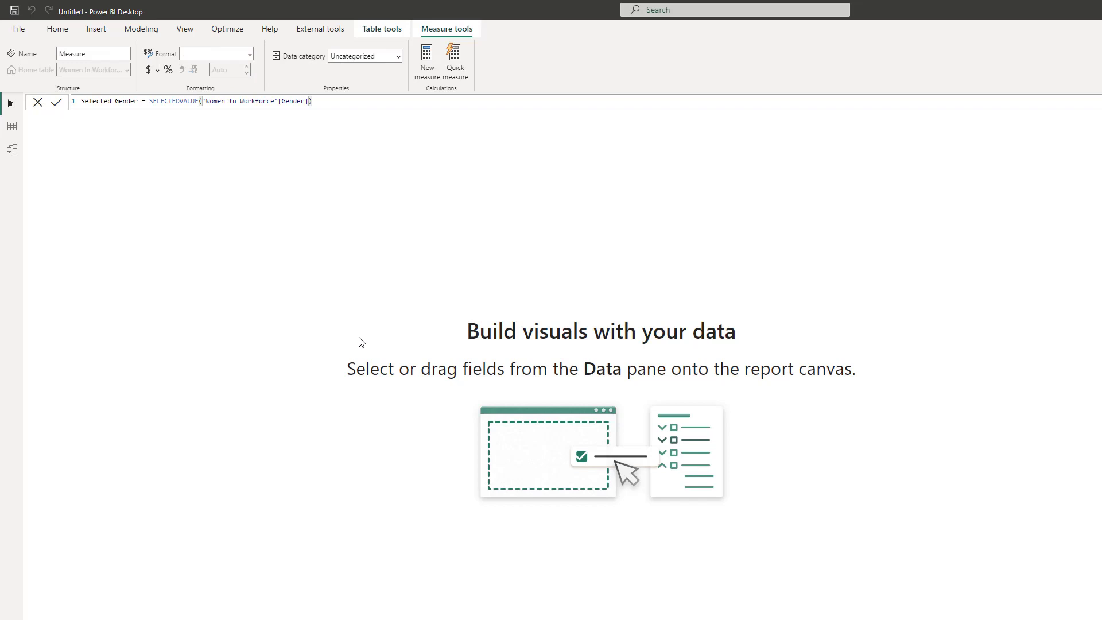
key("Return")
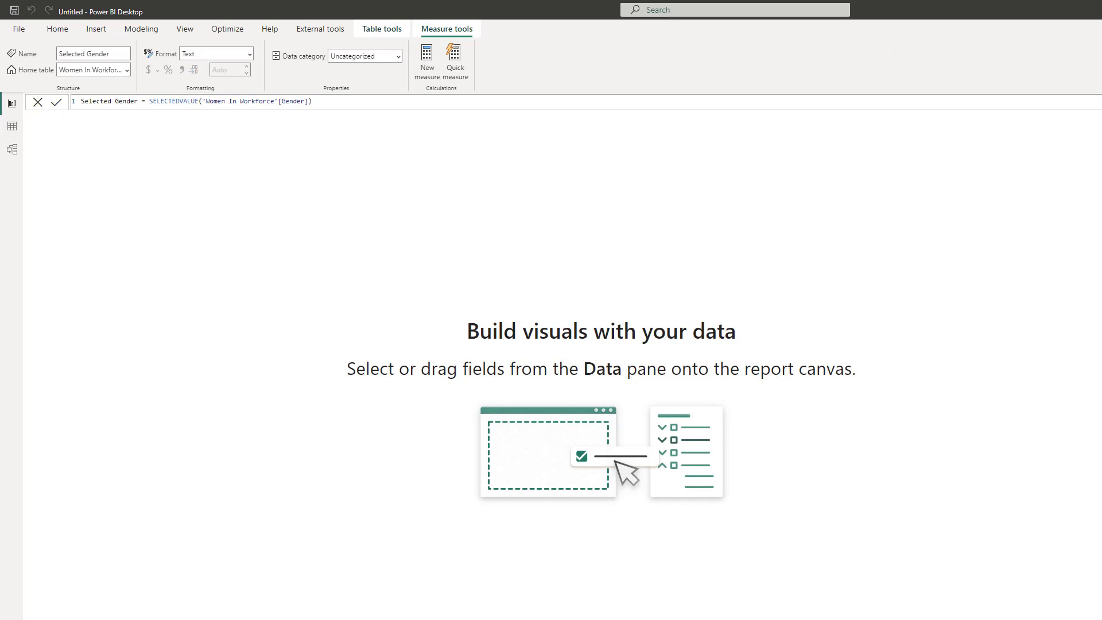
Add the Selected Level and Selected level percent measures from pasted DAX formulas.
key("ctrl+a")
type("Selected Level = SELECTEDVALUE('Women In Workforce'[Level])")
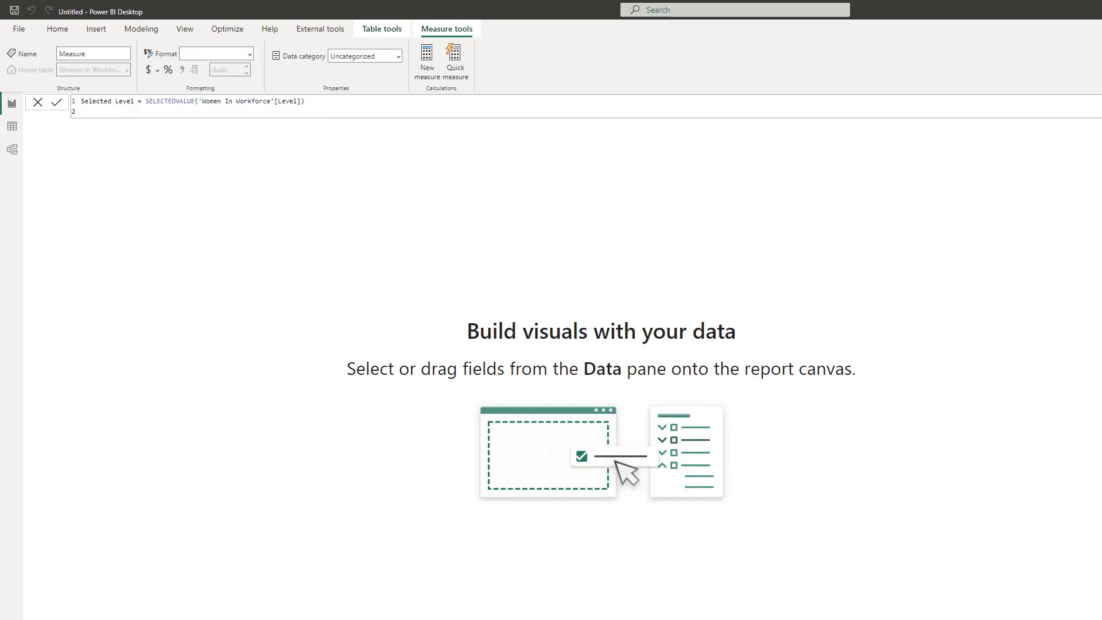
key("Return")
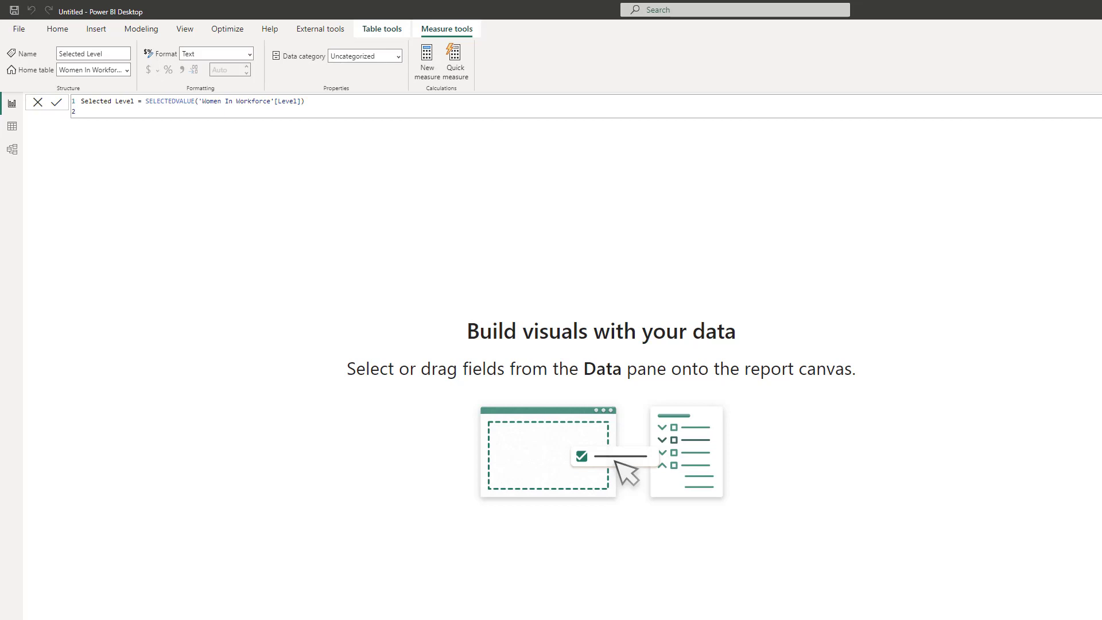
left_click(427, 57)
type("Selected level percent = var _levelpct = Min('Women In Workforce'[Level Distribution]) var _result = if(HASONEVALUE('Women In Workforce'[Level]), _levelpct, \"100%\") return _result")
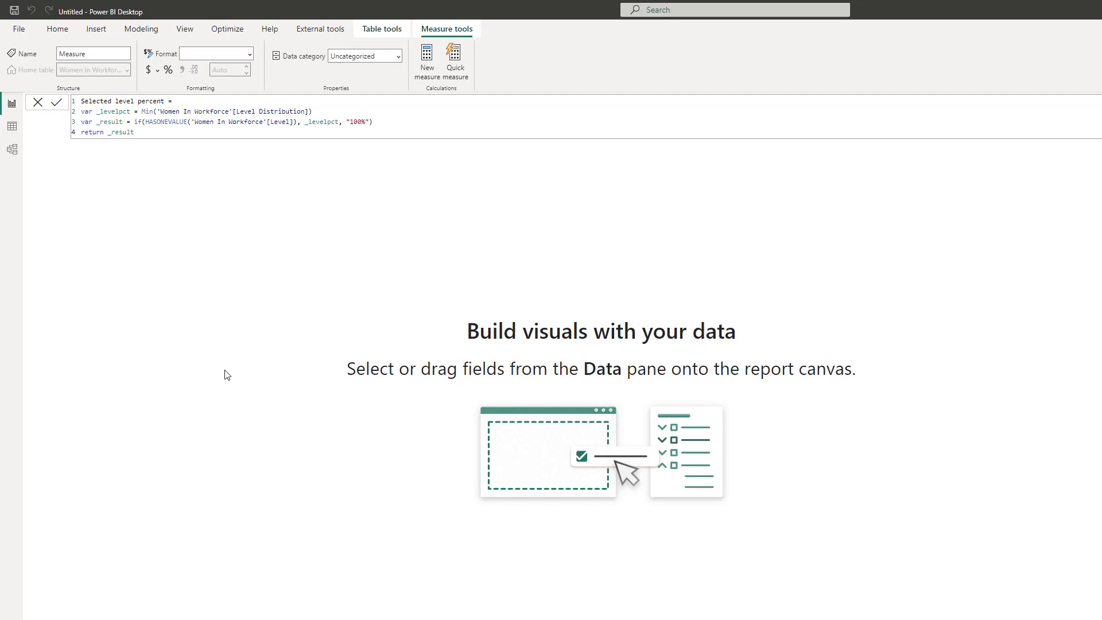
key("Return")
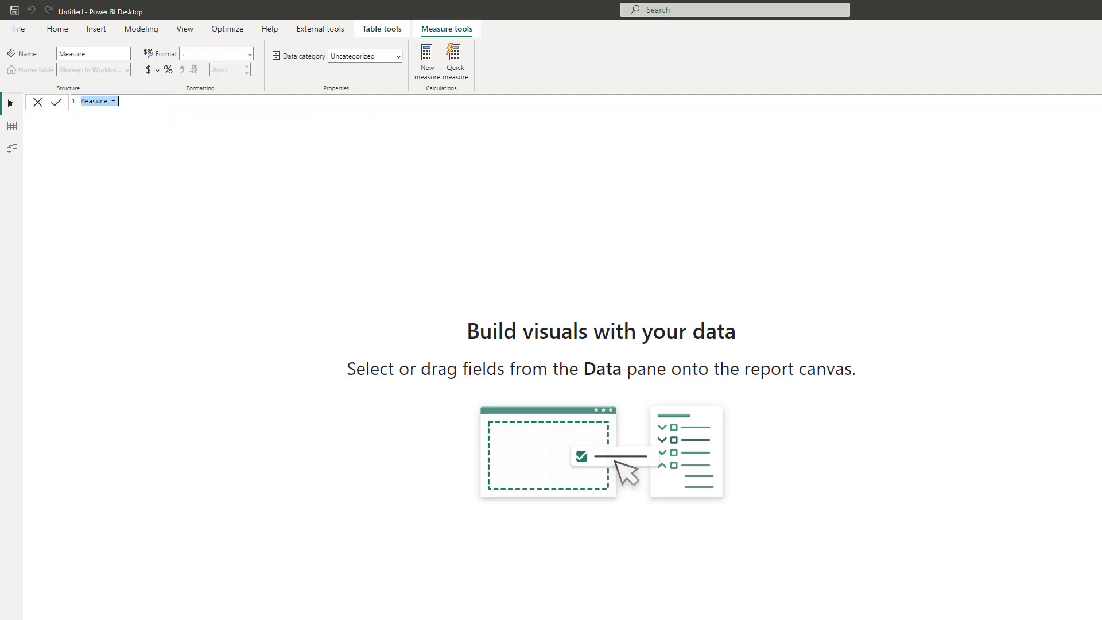
Create the Gender % jobs measure, then the Positions % Jobs text measure, from pasted DAX.
type("Gender % jobs = var _text = [Selected Gender] & \" make up \" & FORMAT([Gender Percent], \"#\") & \"% of \" & [Selected Level] & \" jobs.\" var _result = if(HASONEVALUE('Women In Workforce'[Gender]) && HASONEVALUE('Women In Workforce'[Level]), _text, \"\") return _result")
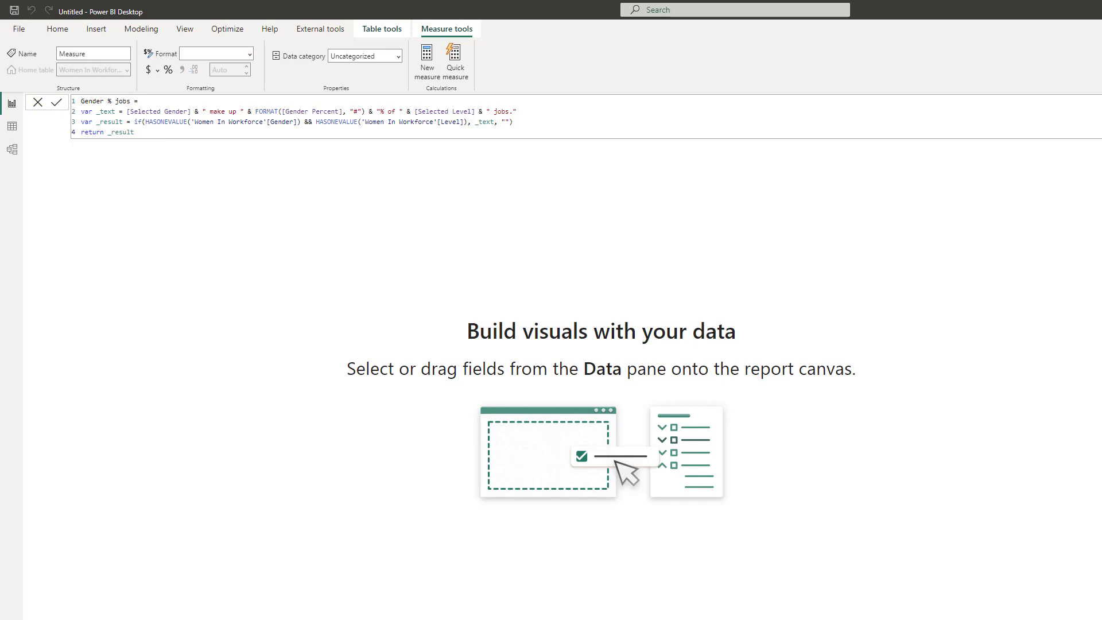
key("Return")
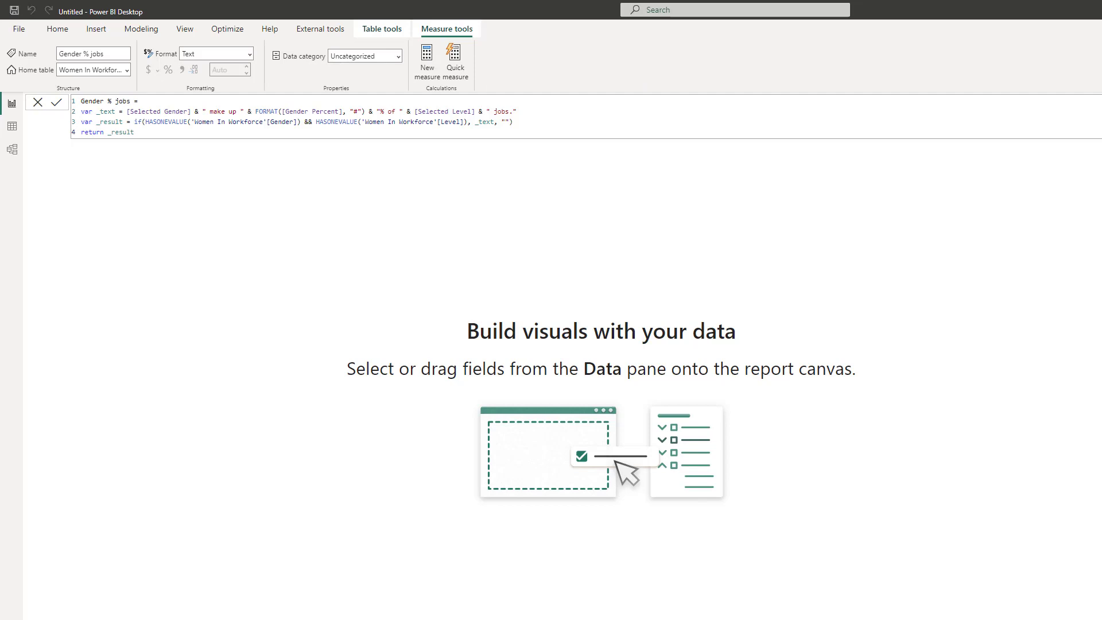
left_click(427, 60)
key("ctrl+a")
type("Positions % Jobs = var _text = [Selected Level] & \" positions make up \" & Format([Selected level percent], \"#\") & \"% of jobs.\" var _unselectedText = \"Select a segment in the mosaic plot to the left to learn more about the representation of women vs other genders in the corporate pipeline.\" var _result =  if(HASONEVALUE('Women In Workforce'[Level]), _text, _unselectedText) return _result")
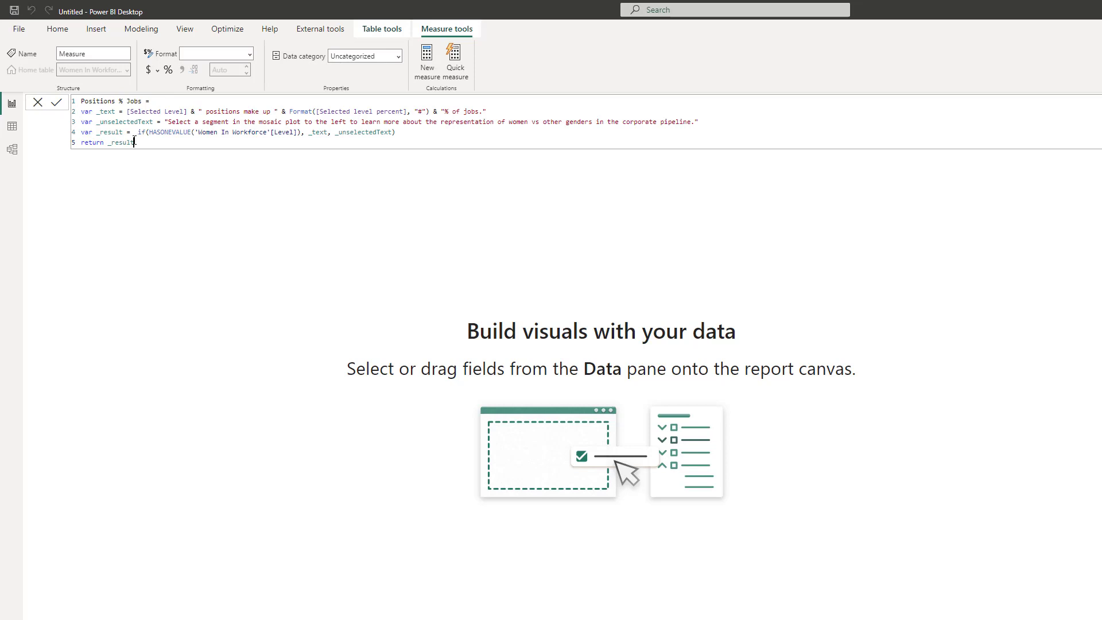
key("Return")
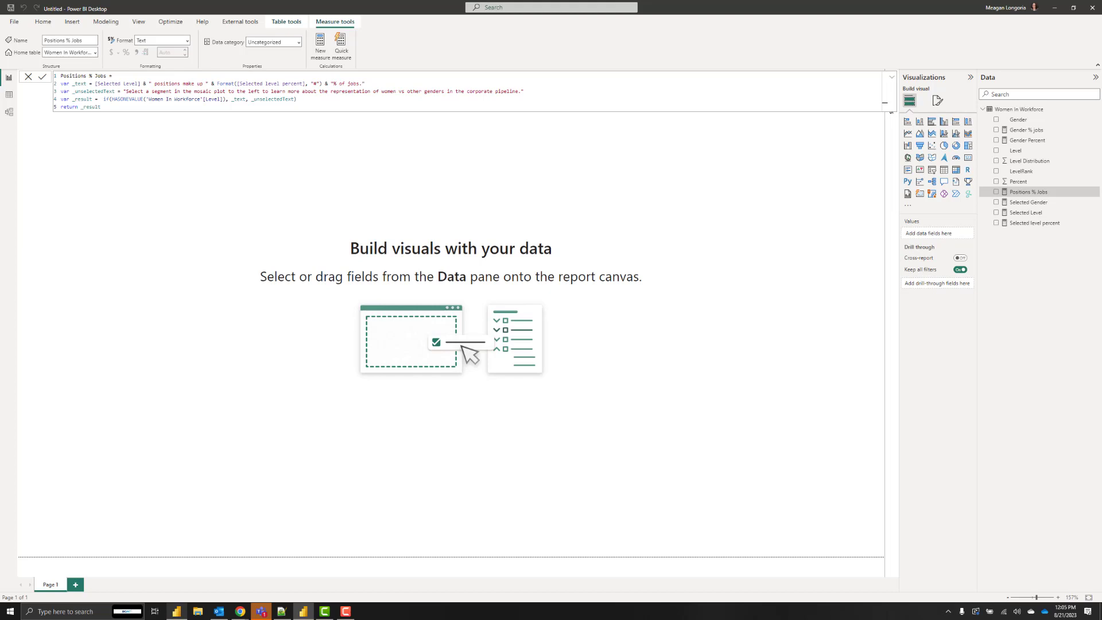
Use Gray.jpg as the page's canvas background image at 0% transparency.
left_click(735, 182)
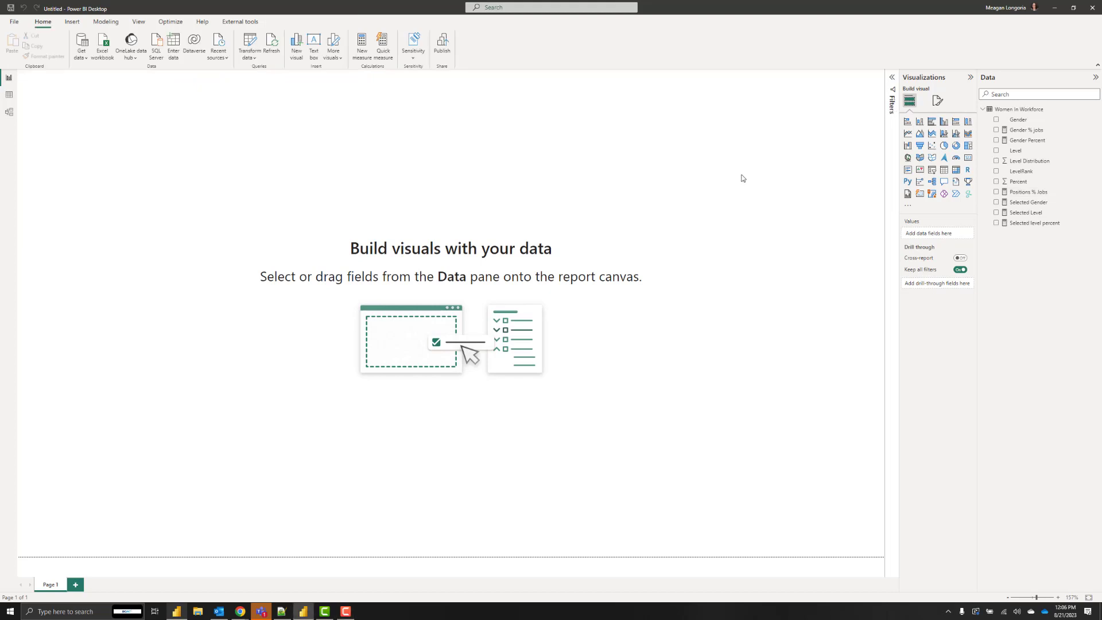
left_click(937, 102)
left_click(935, 177)
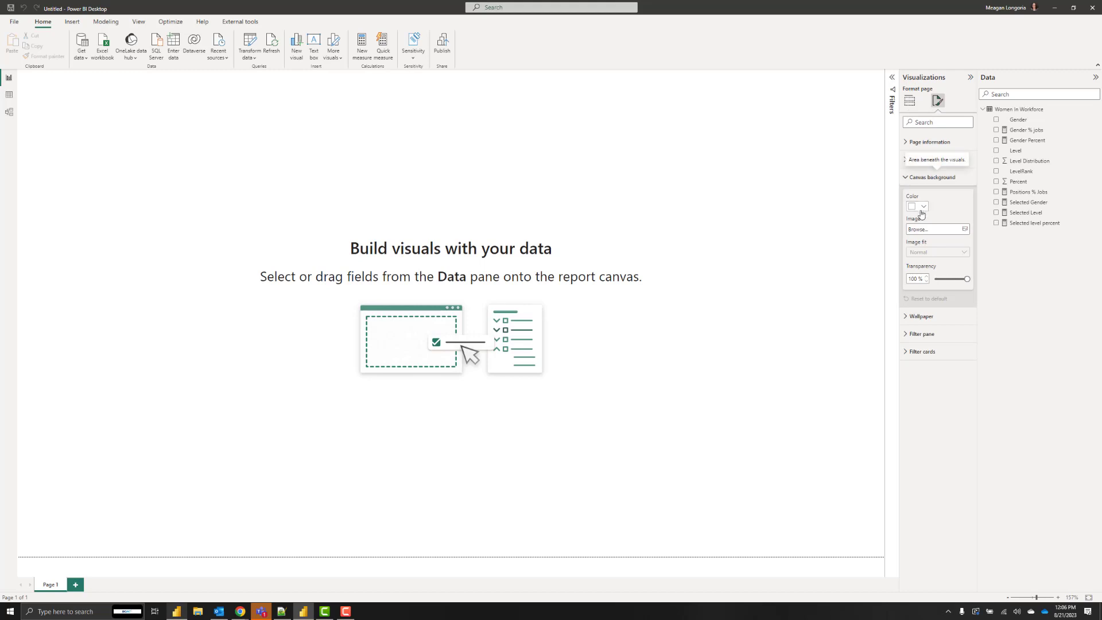
left_click(925, 235)
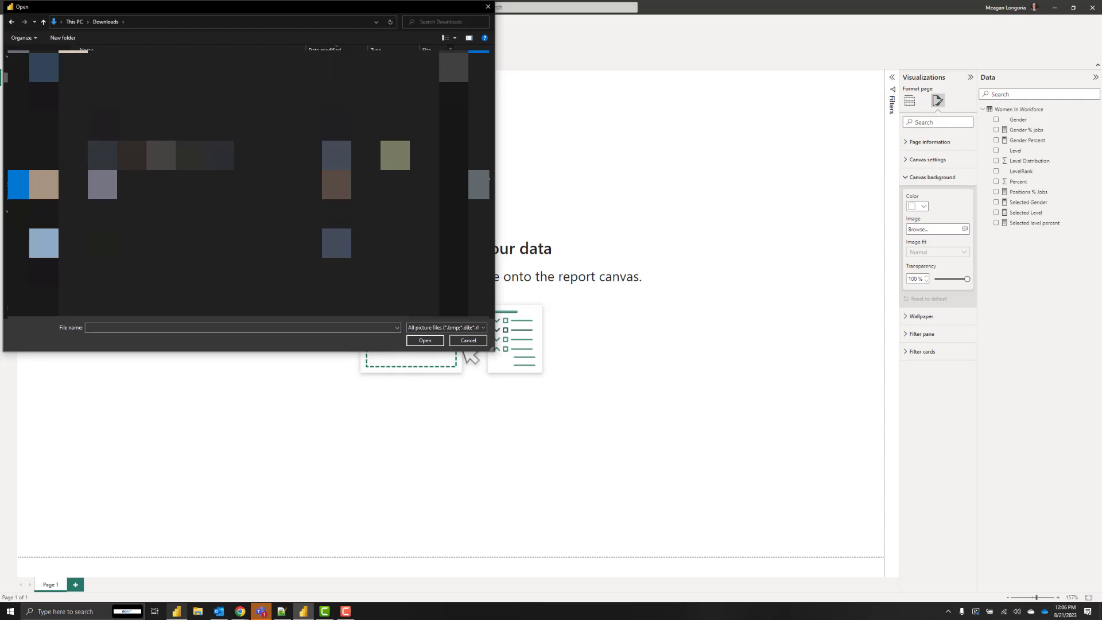
double_click(172, 184)
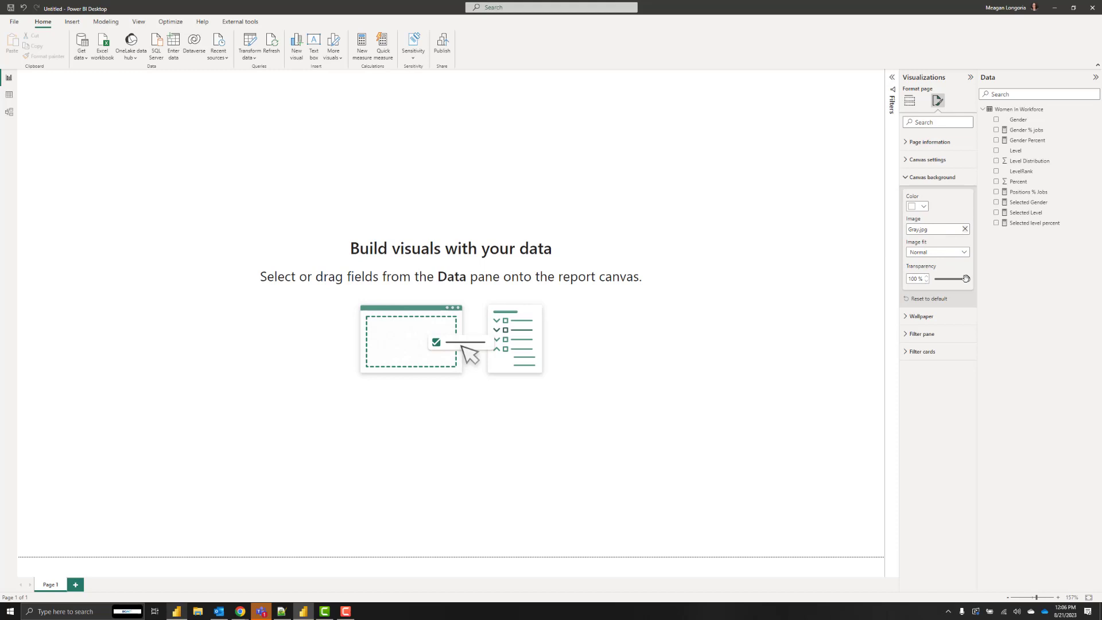
left_click_drag(966, 278, 849, 284)
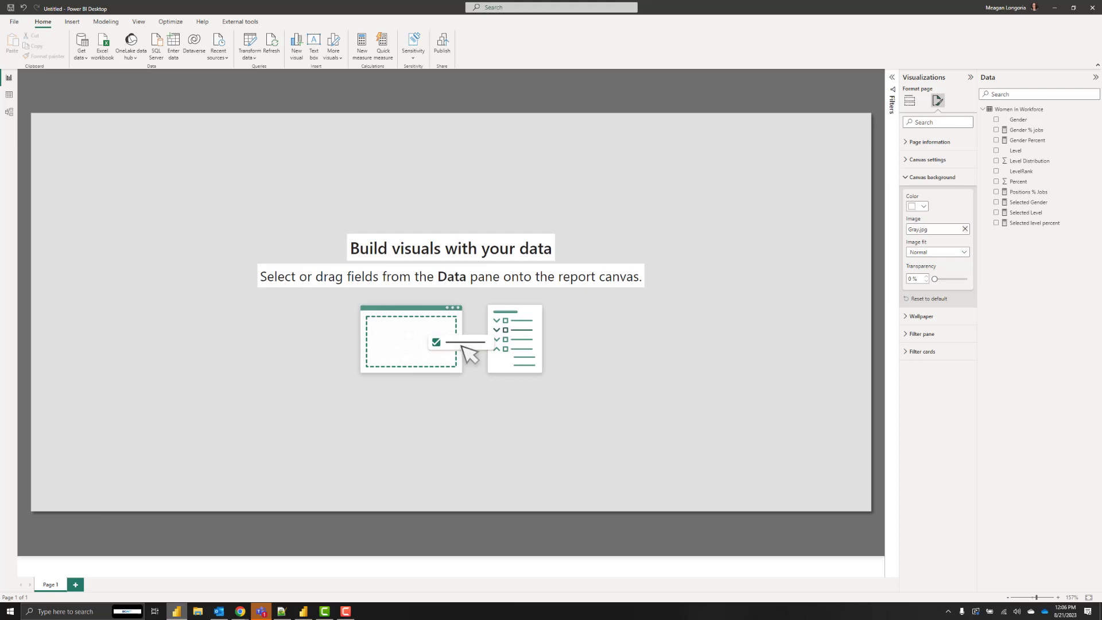
left_click(384, 93)
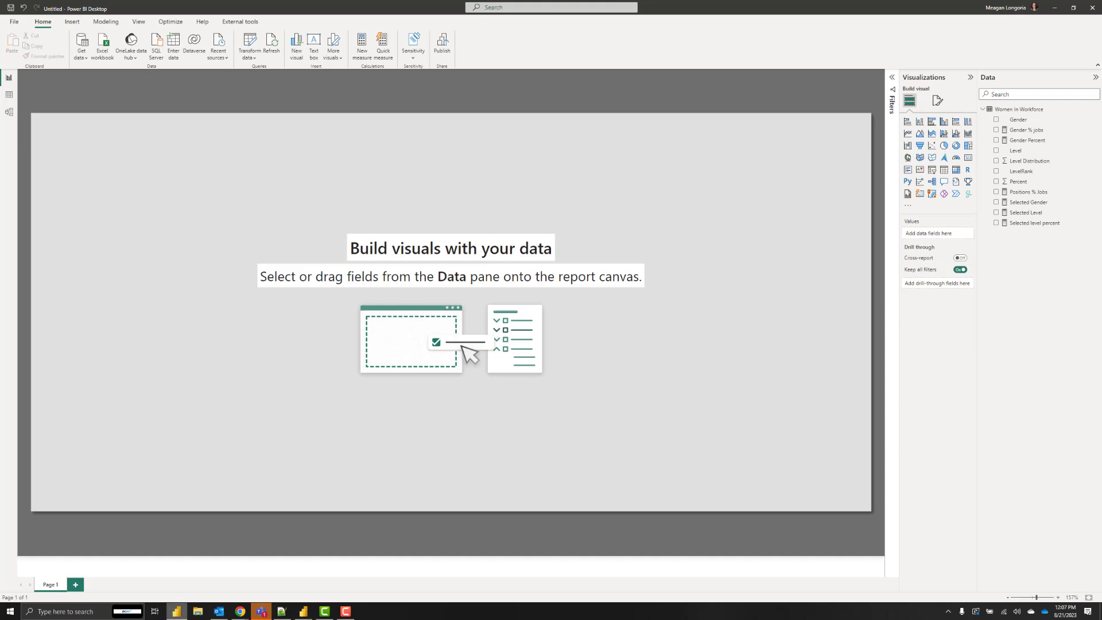
Switch to the report with the title text and open Customize current theme.
key("alt+Tab")
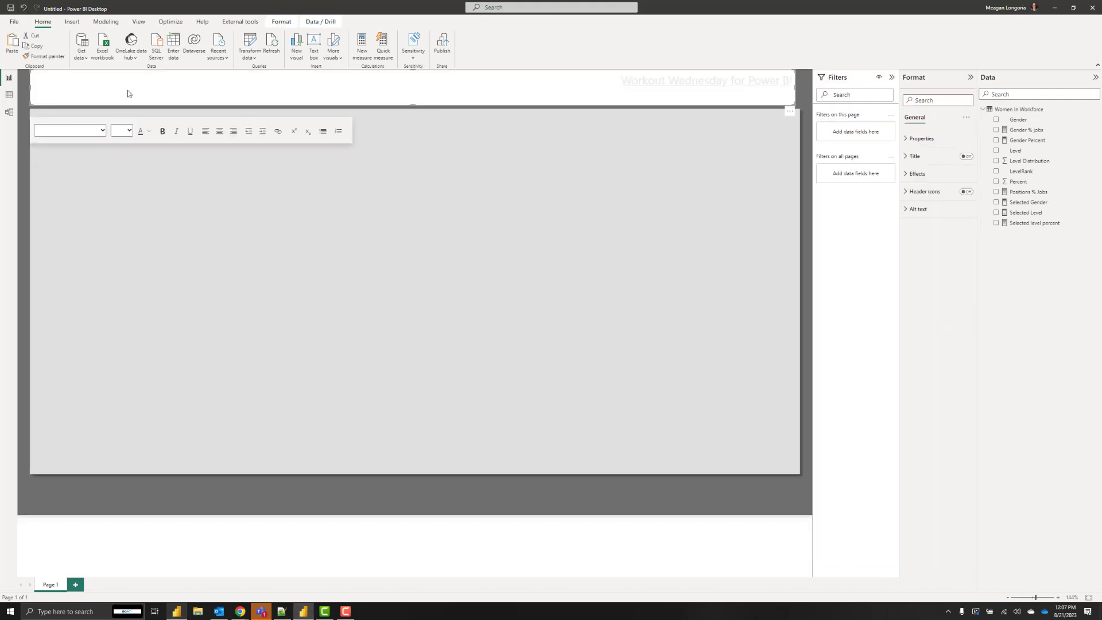
left_click(760, 135)
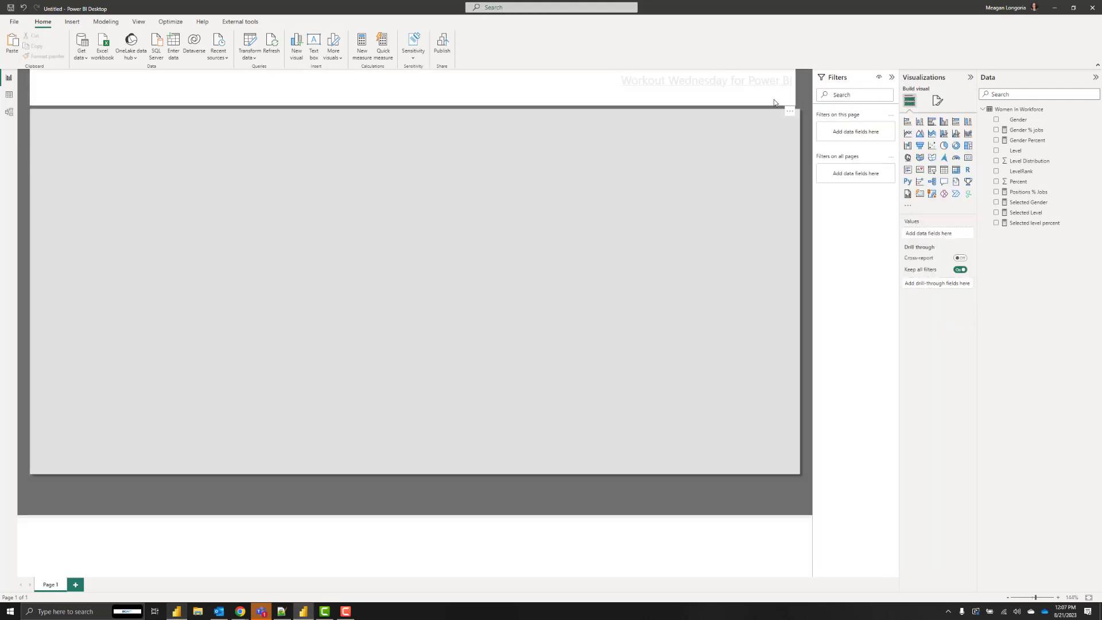
left_click(774, 102)
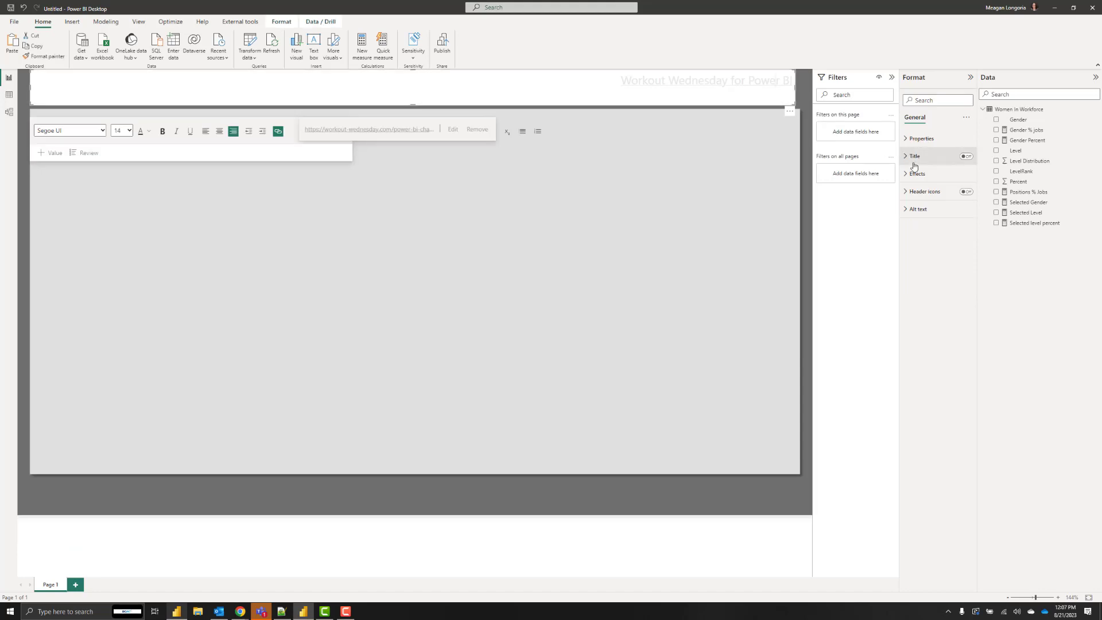
left_click(138, 22)
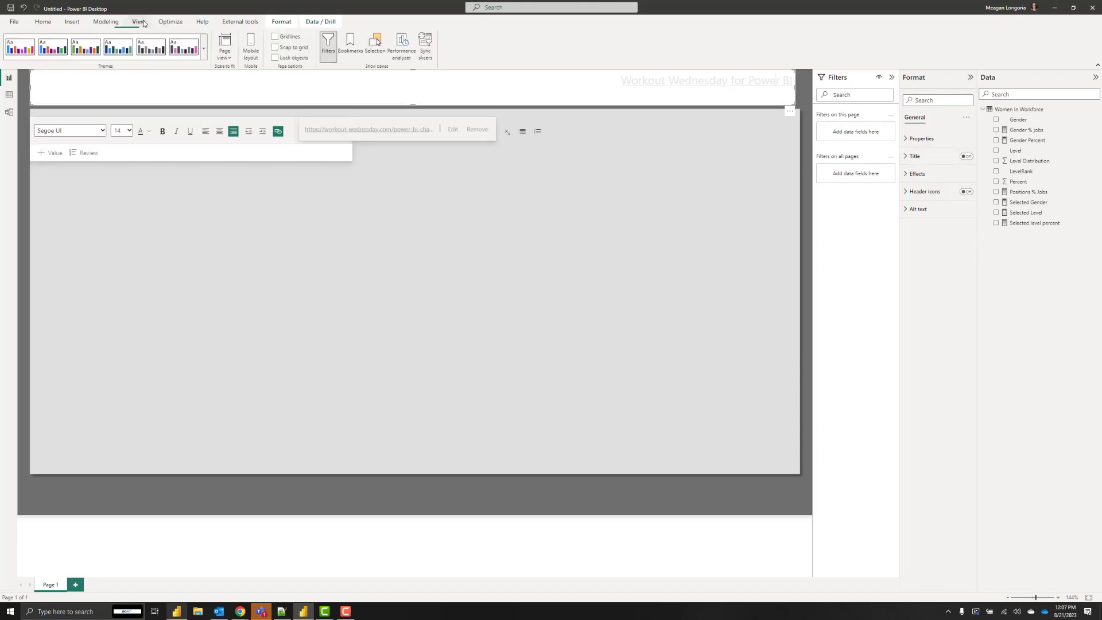
left_click(204, 49)
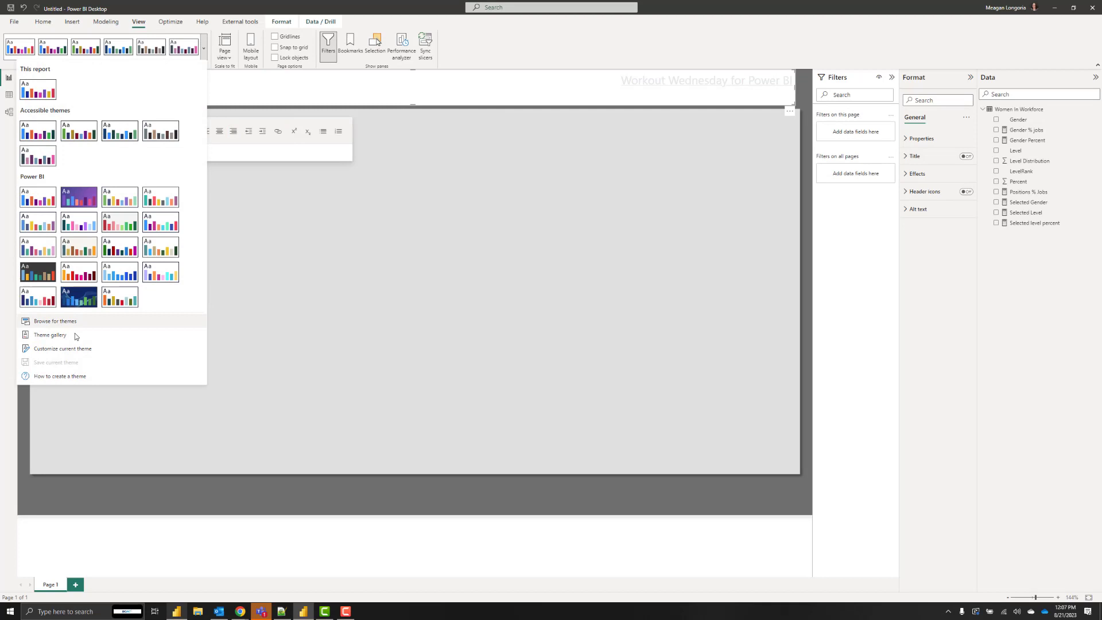
left_click(76, 349)
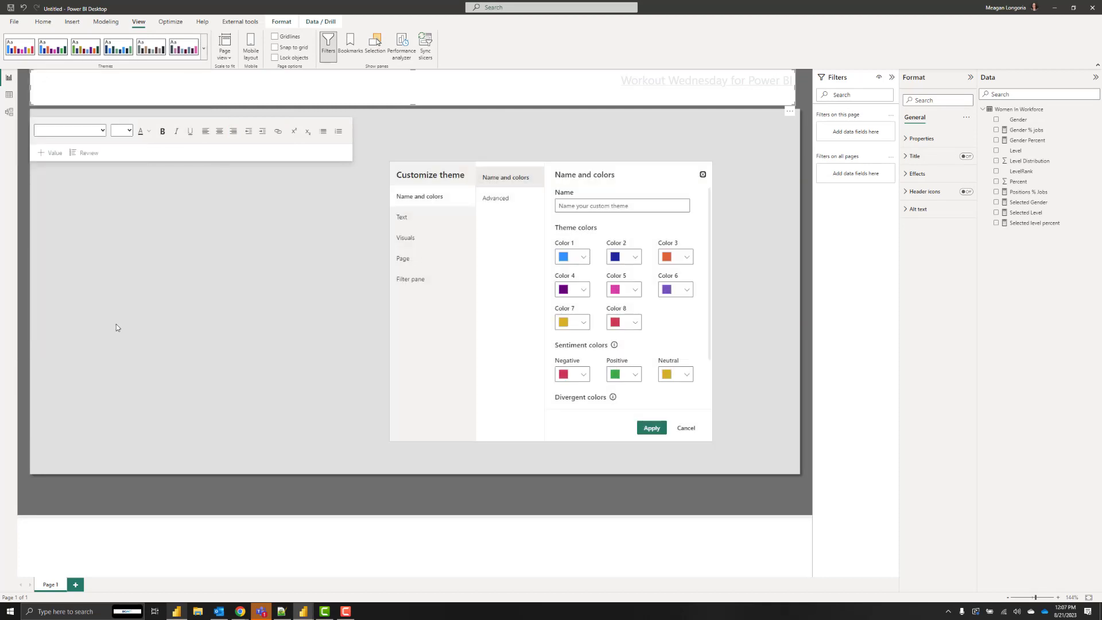
left_click(424, 238)
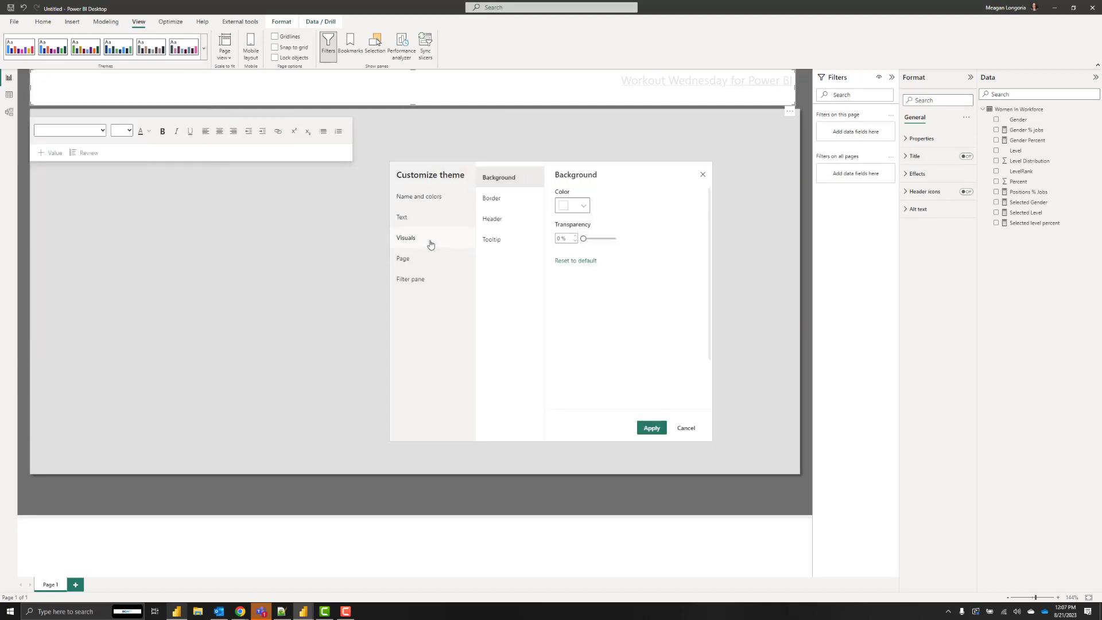
left_click(420, 197)
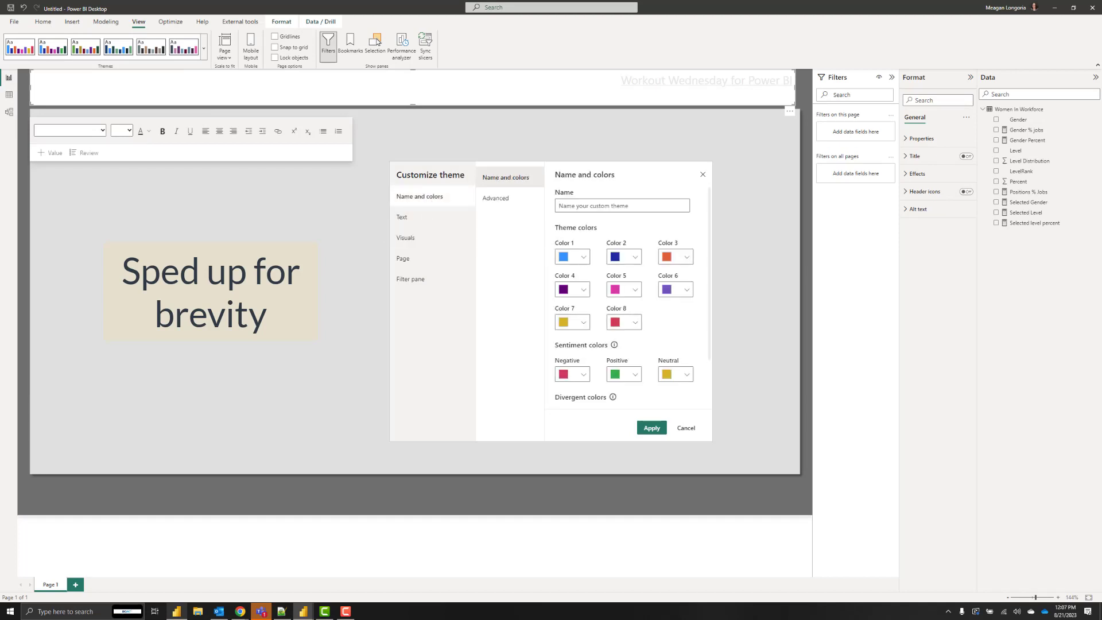
Set theme colours 1–4 to dark purple #590245, grey, dark navy #070F25 and light grey #E6E6E6.
left_click(584, 256)
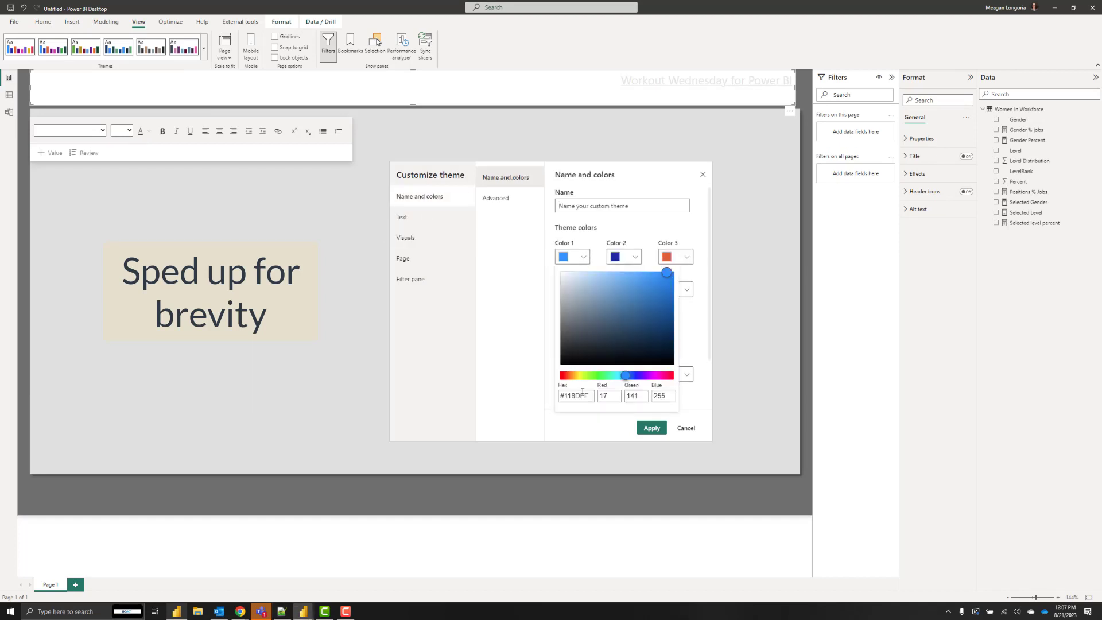
left_click(575, 395)
type("#590245")
left_click(635, 256)
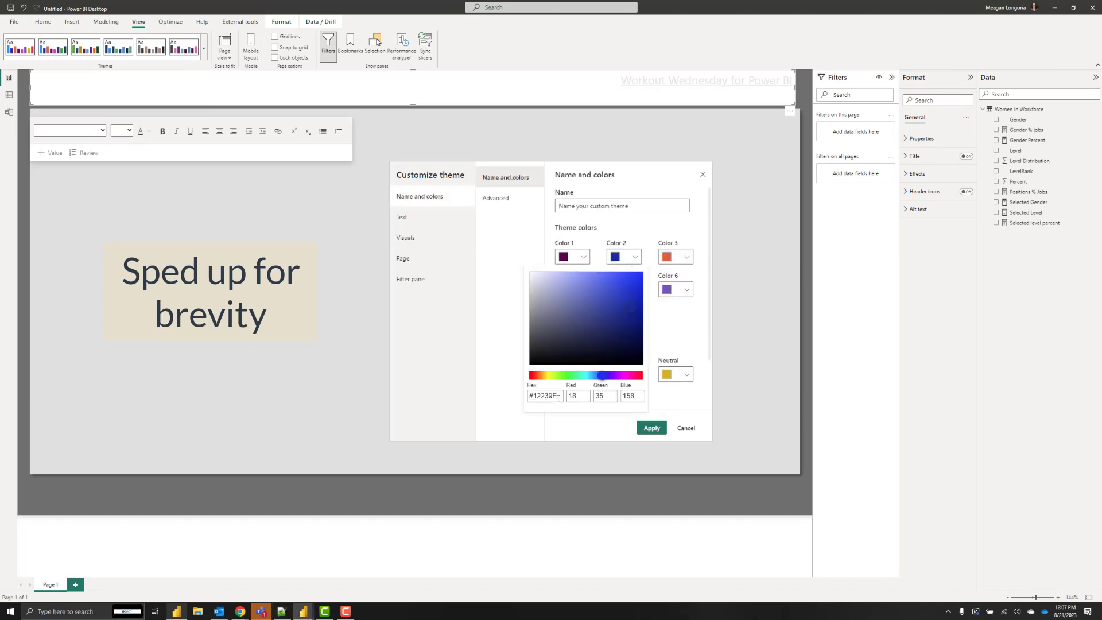
left_click(576, 396)
key("ctrl+v")
left_click(497, 236)
left_click(686, 256)
left_click(576, 396)
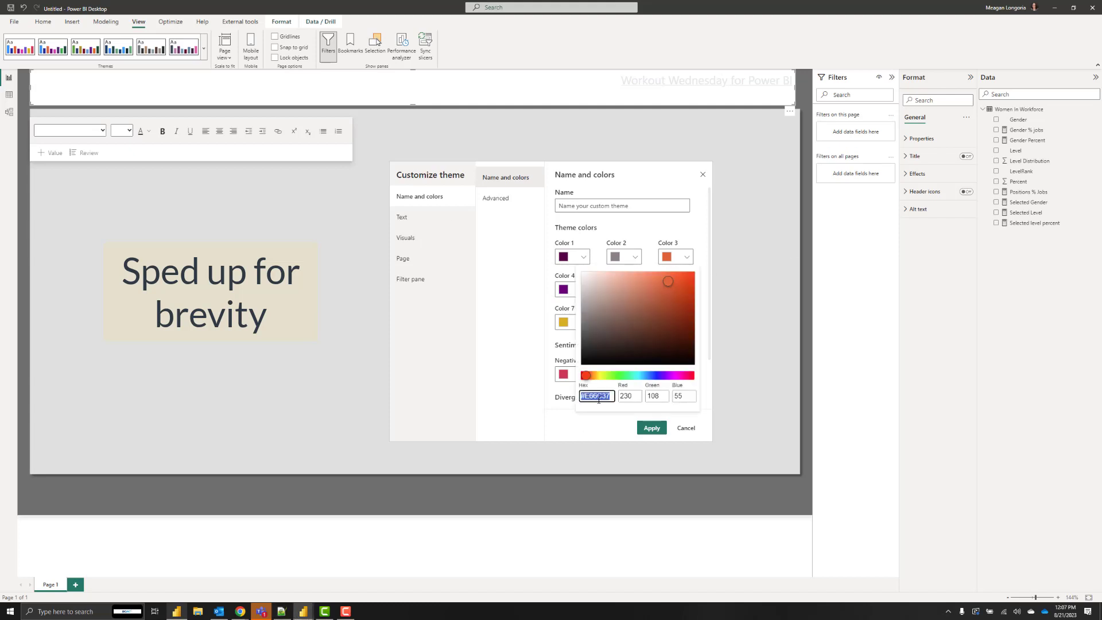
type("#070F25")
left_click(583, 289)
left_click(493, 347)
key("ctrl+v")
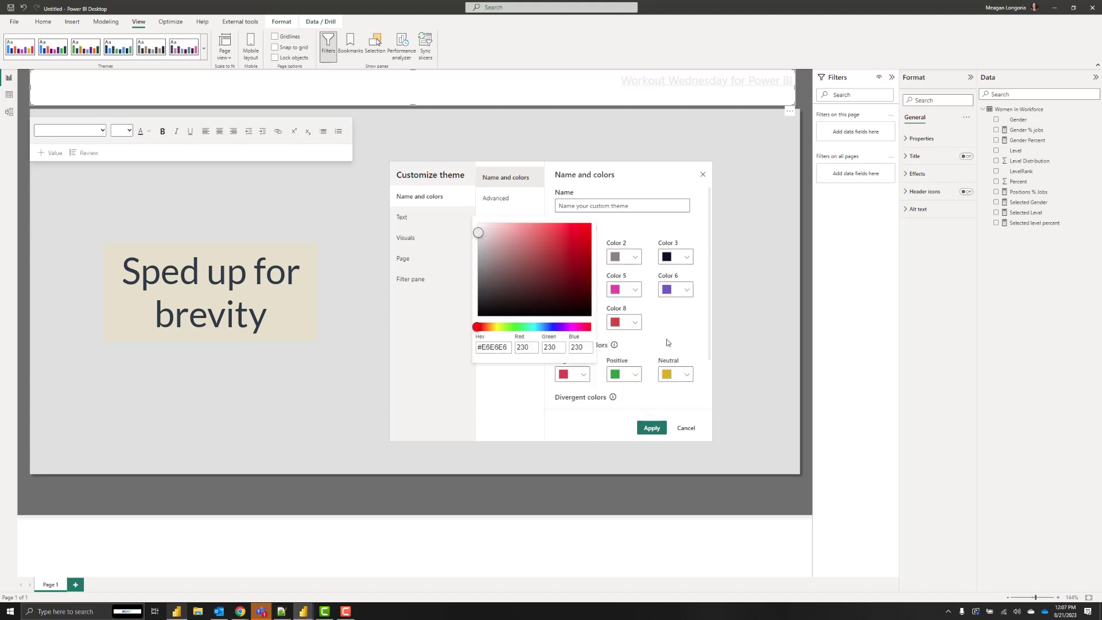
left_click(543, 323)
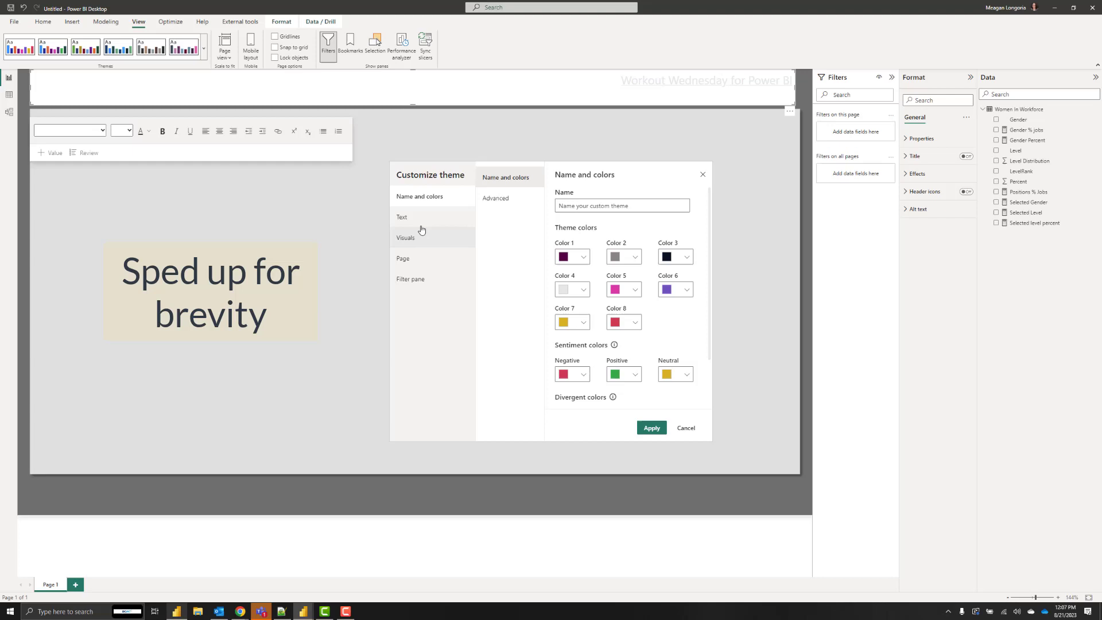
Review the theme's text and filter pane settings, then apply the customised theme.
left_click(403, 217)
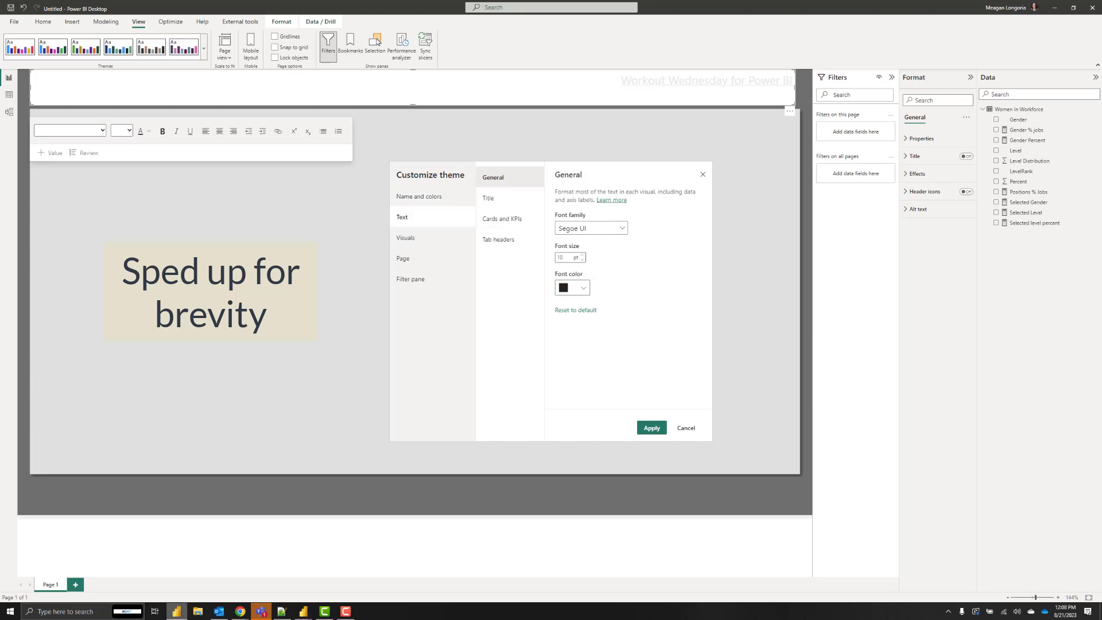
left_click(416, 279)
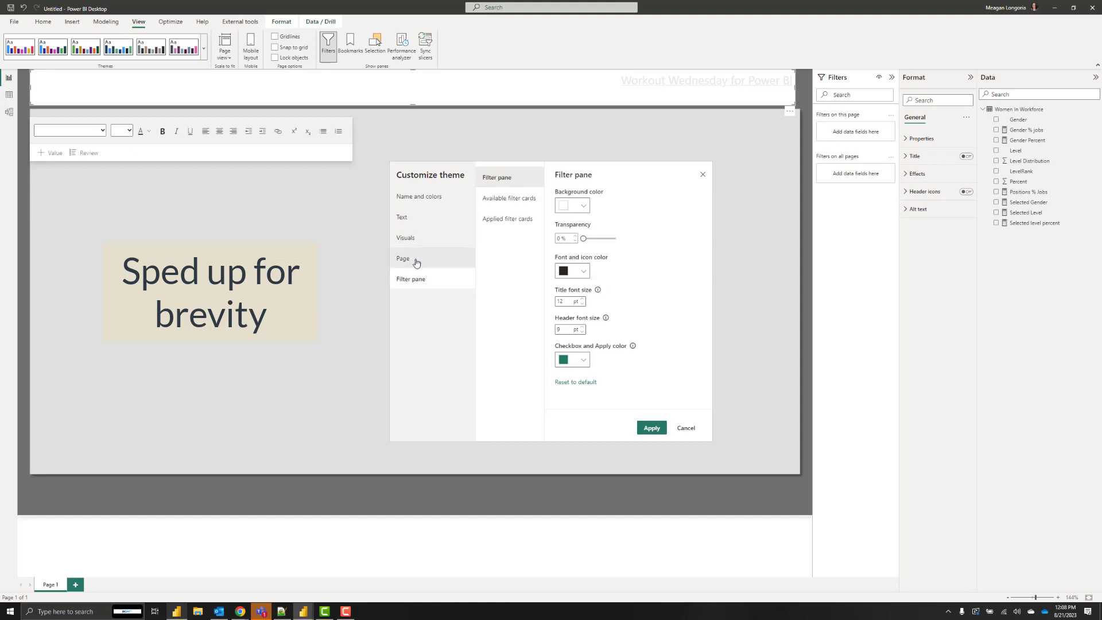
left_click(435, 198)
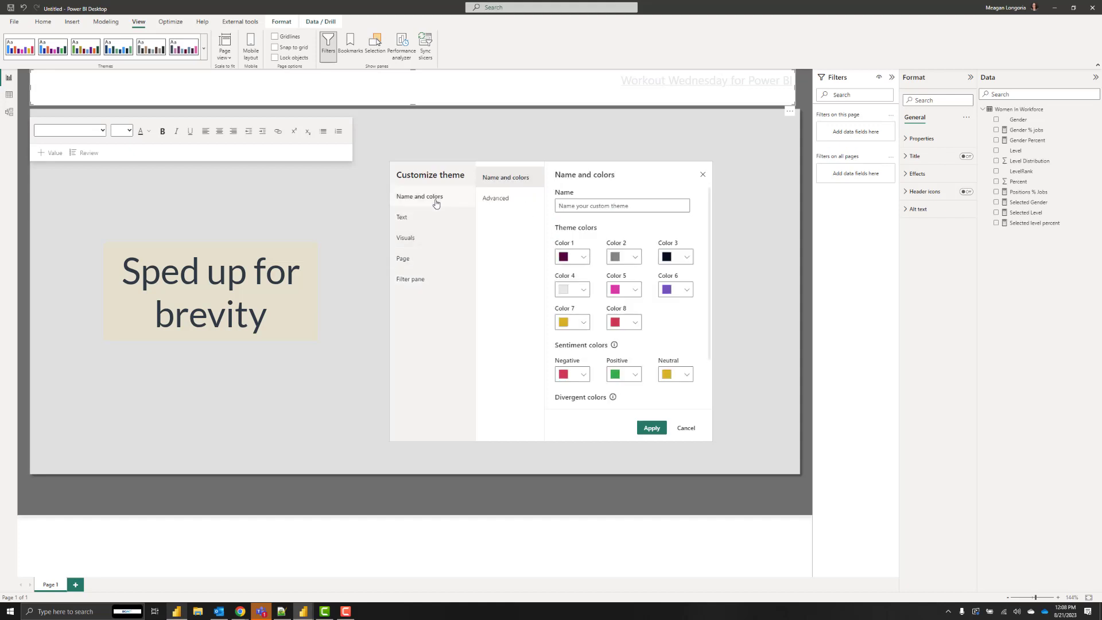
left_click(651, 427)
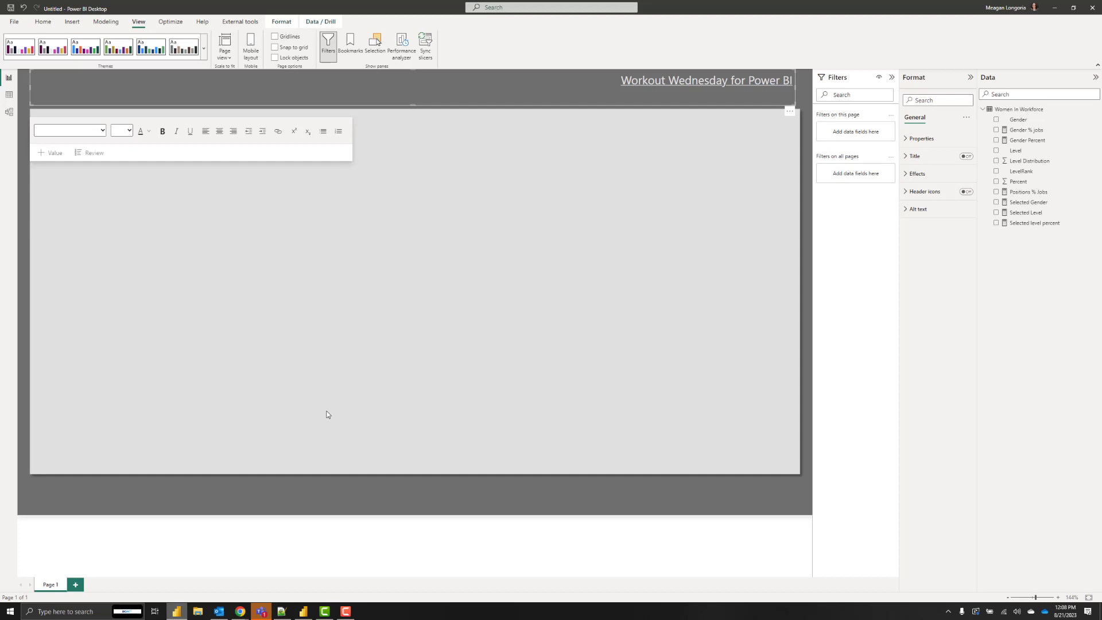
left_click(346, 502)
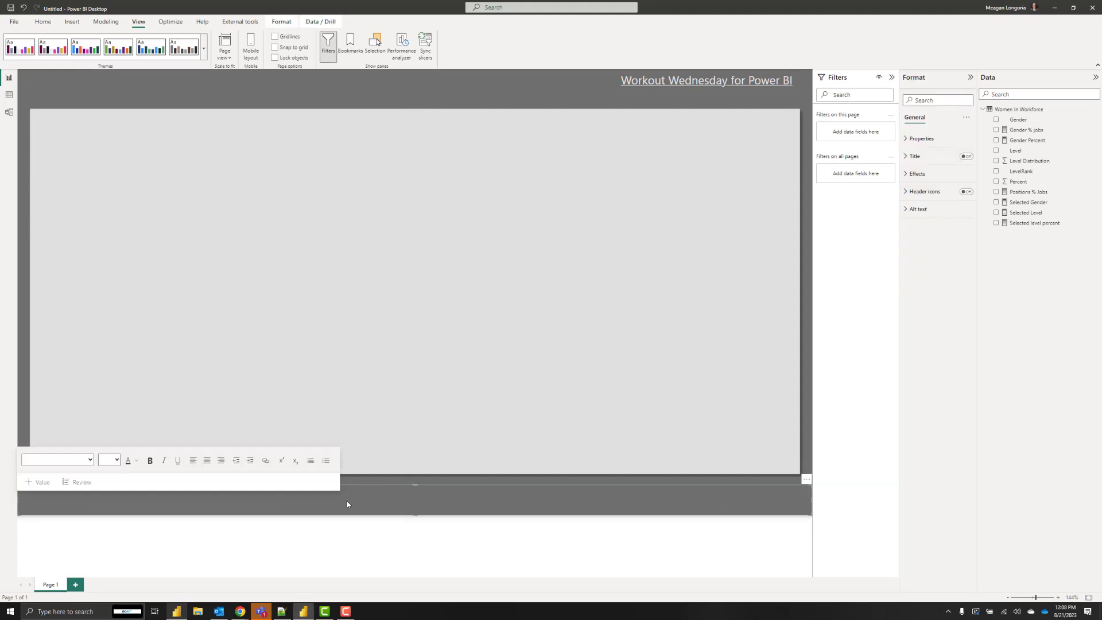
Open the footer text box for editing, then leave it.
left_click(398, 323)
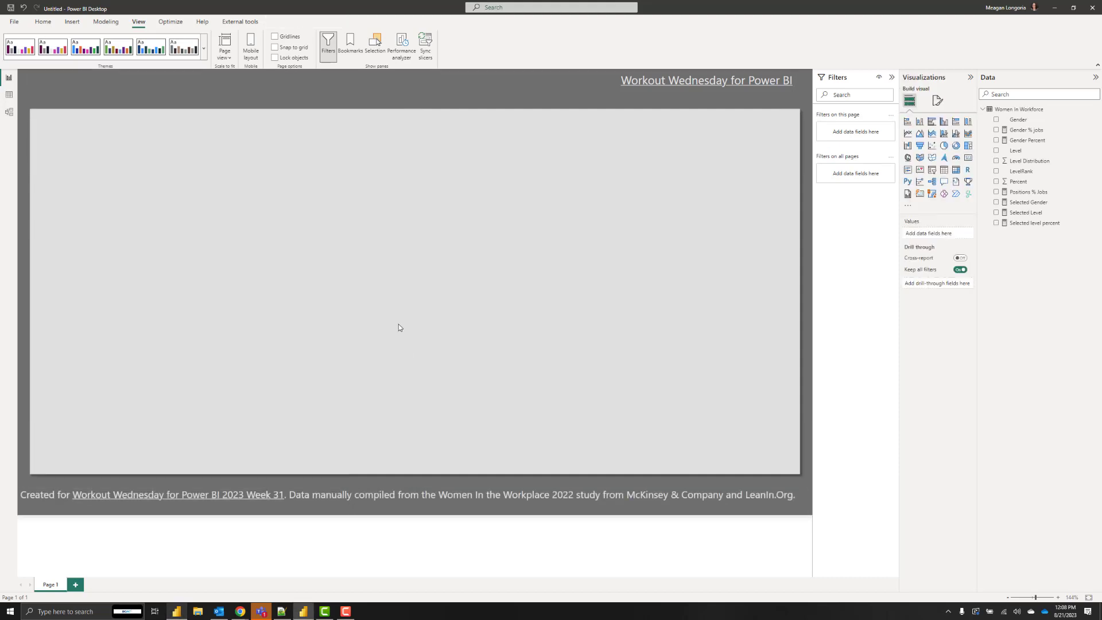
left_click(255, 497)
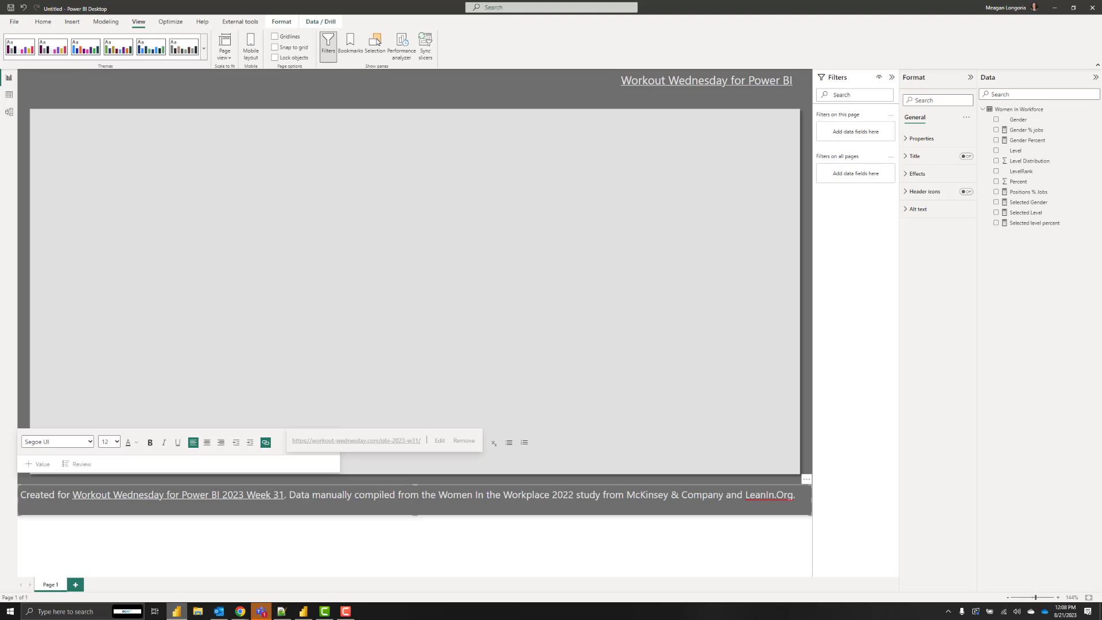
left_click(358, 171)
Paste the 'Women are still underrepresented in leadership.' headline and colour 'Women' dark purple.
key("ctrl+v")
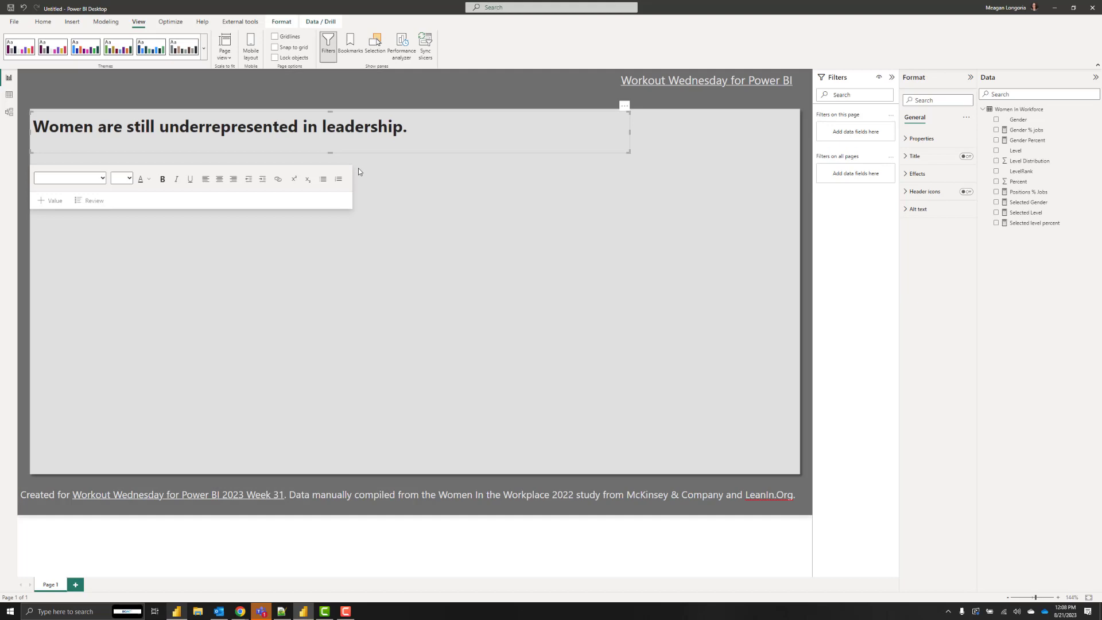
left_click(60, 127)
left_click_drag(93, 129, 22, 126)
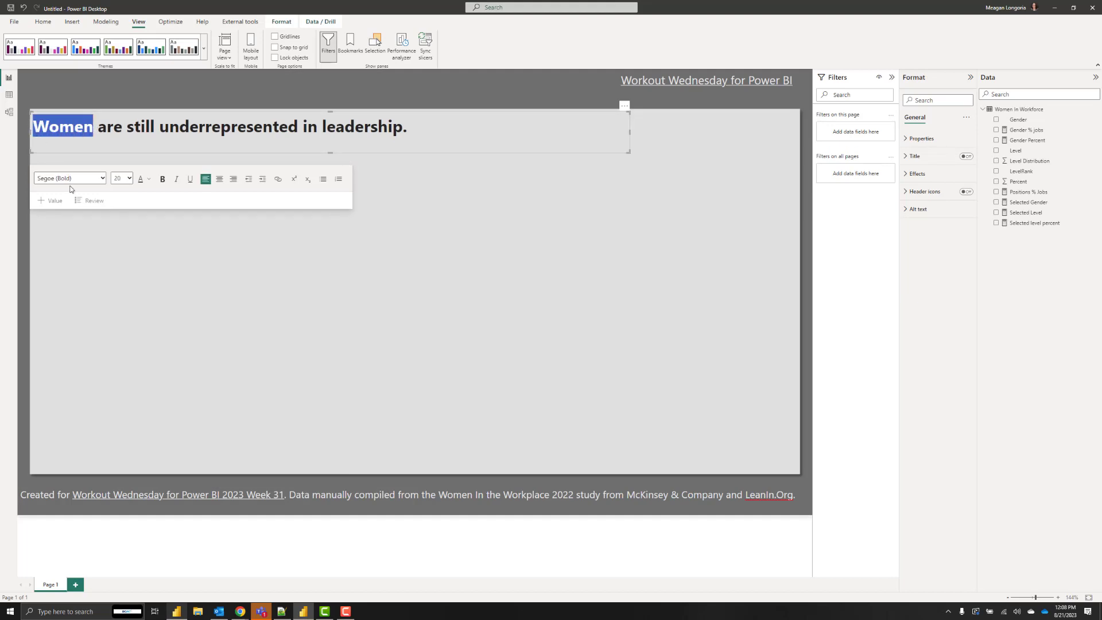
left_click(149, 179)
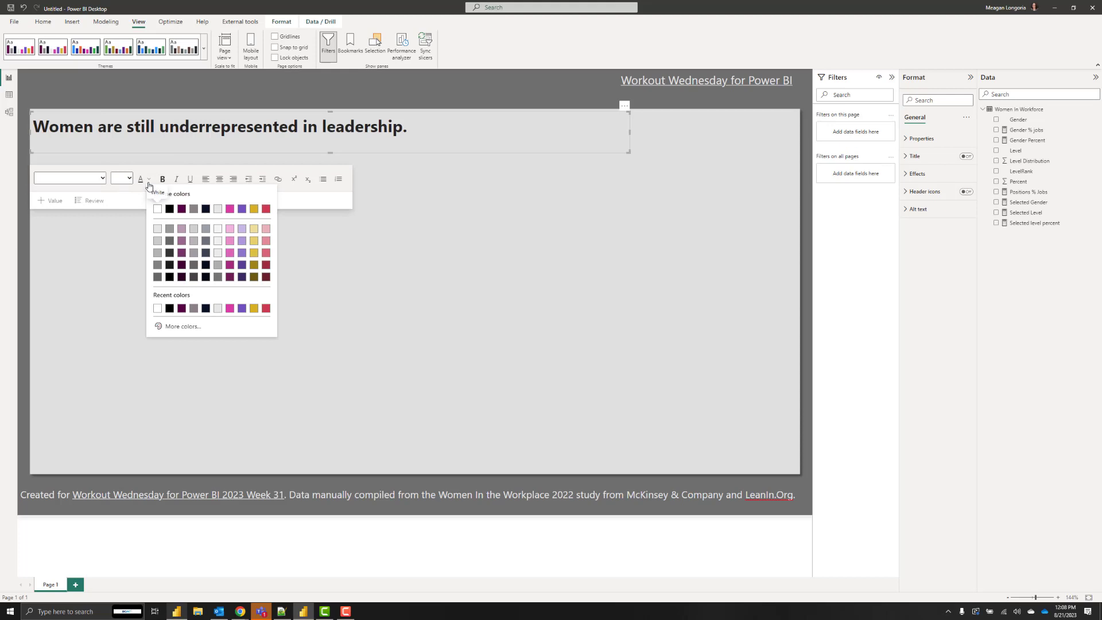
left_click(181, 209)
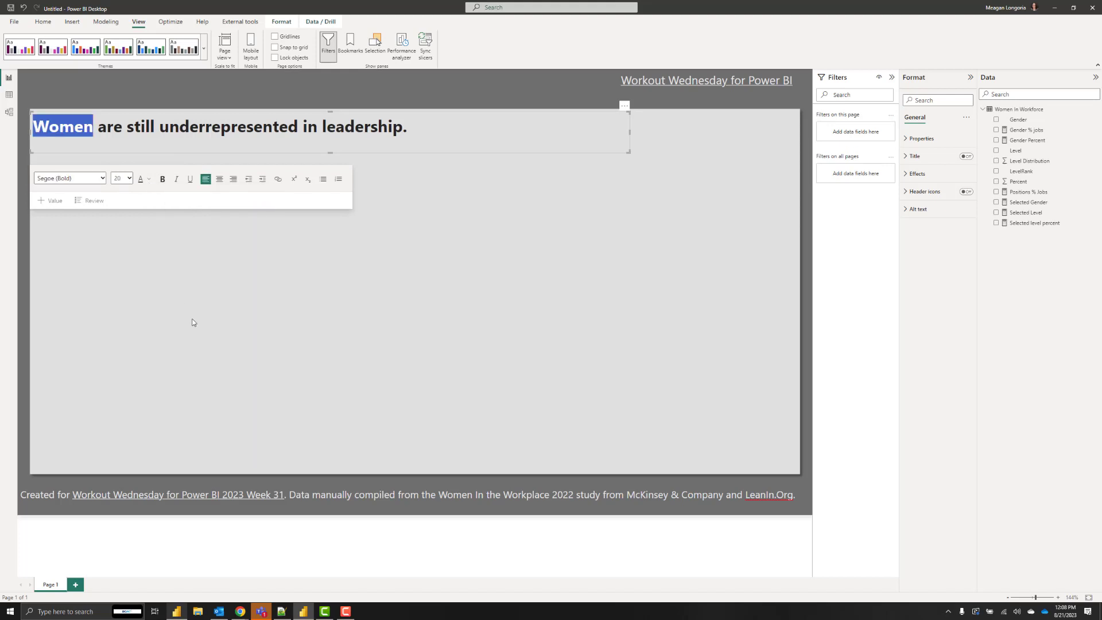
left_click(105, 174)
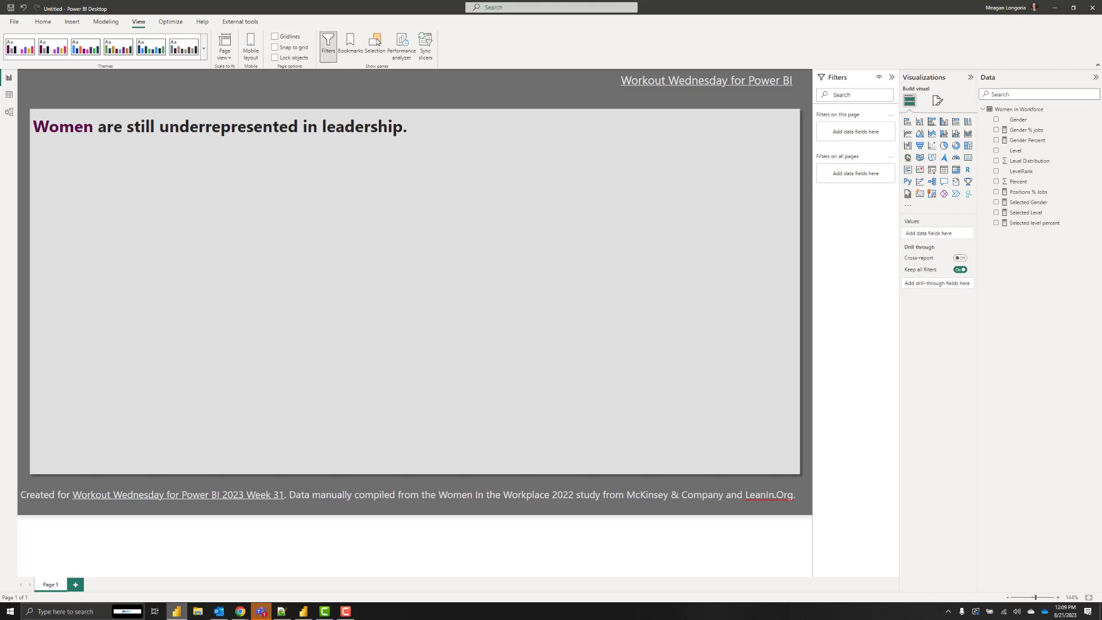
Paste a dynamic-text box, delete its value placeholders, and reopen the dynamic value editor.
key("ctrl+z")
key("ctrl+v")
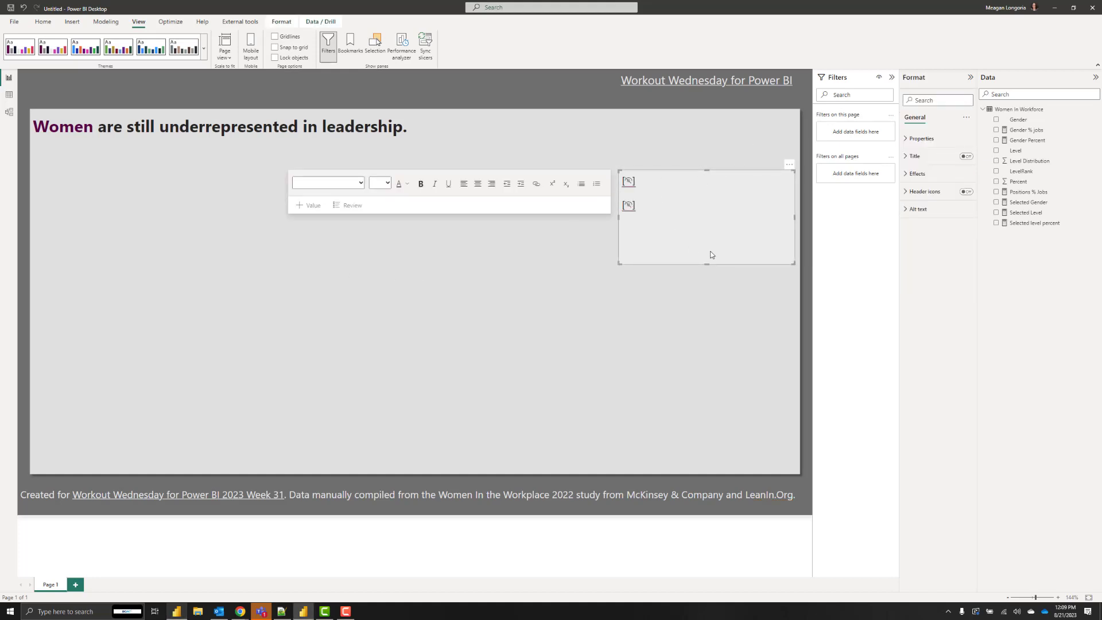
left_click(627, 183)
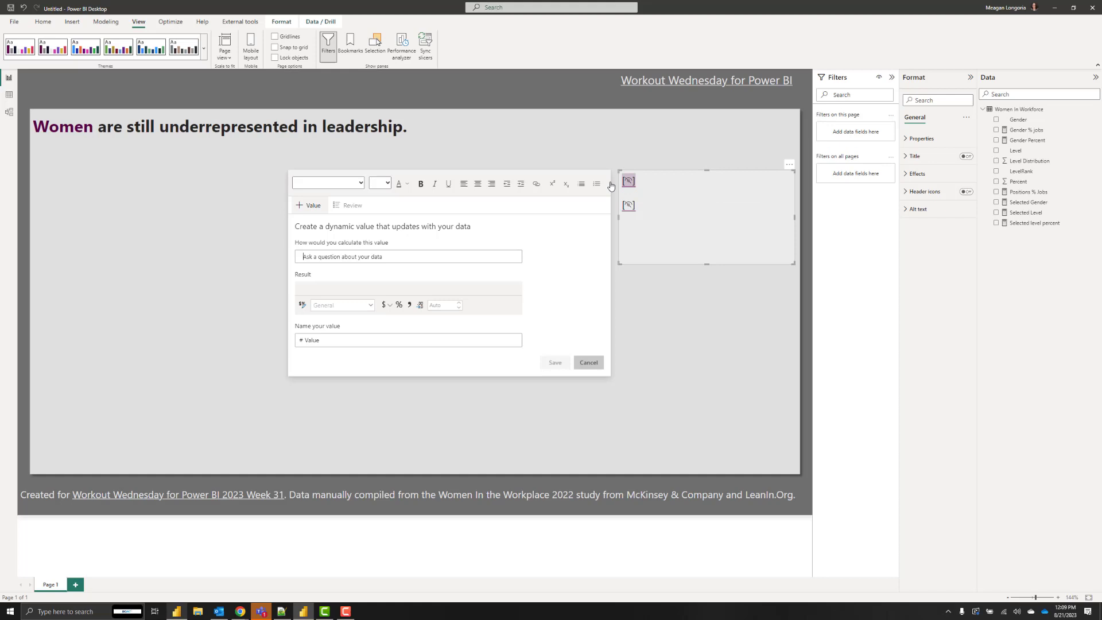
left_click(638, 192)
key("Delete")
key("BackSpace")
left_click(735, 311)
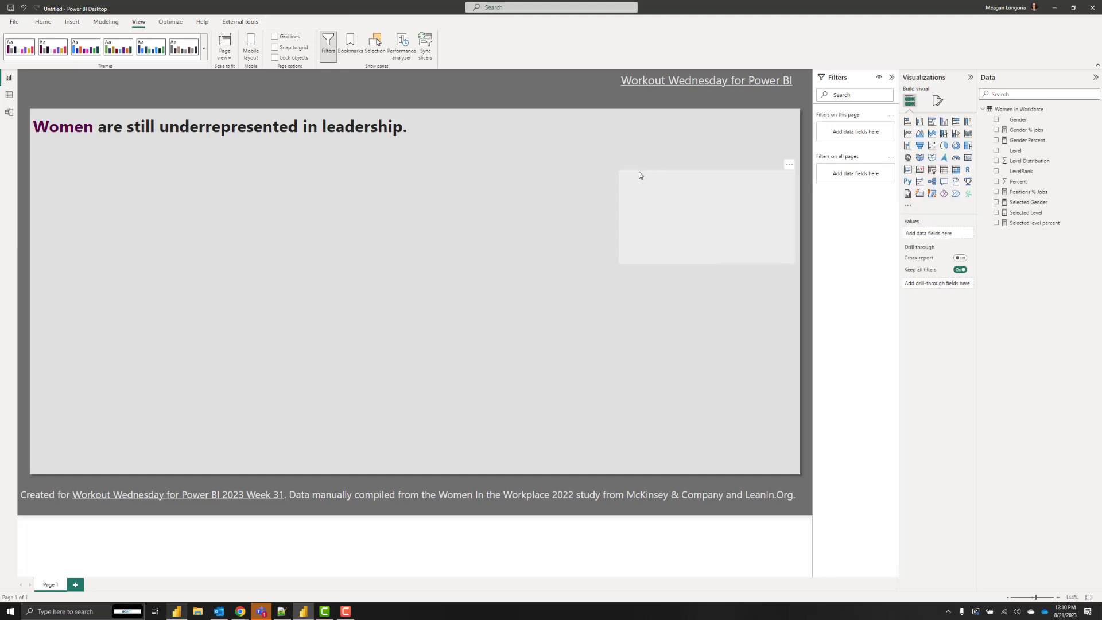
left_click(647, 253)
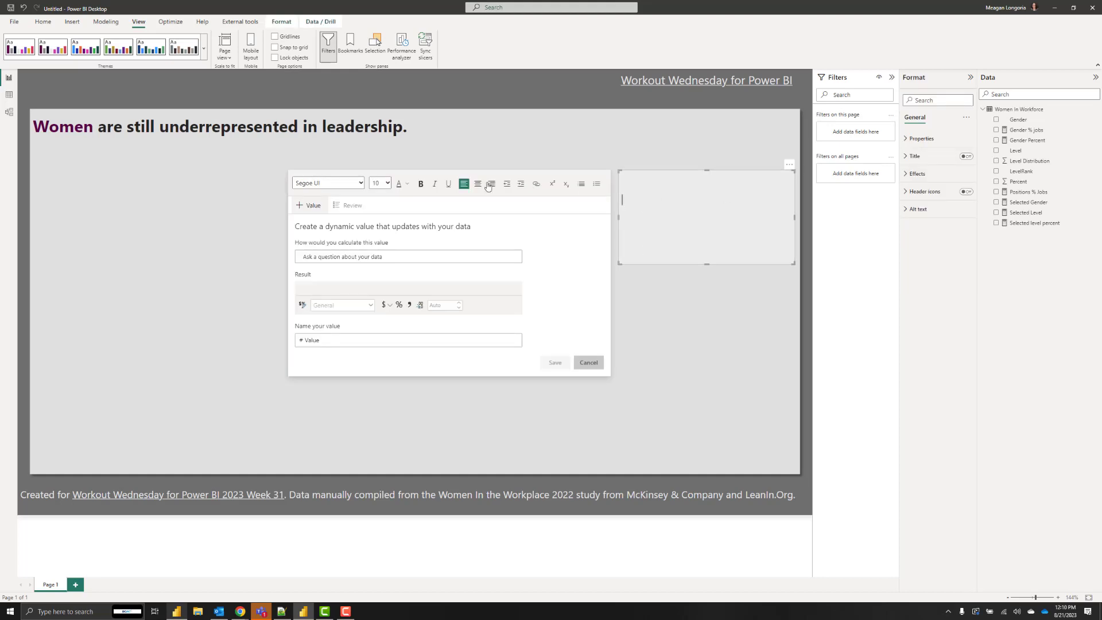
Search the visuals store for 'mekko' and add Microsoft's Mekko Chart to the report.
left_click(112, 199)
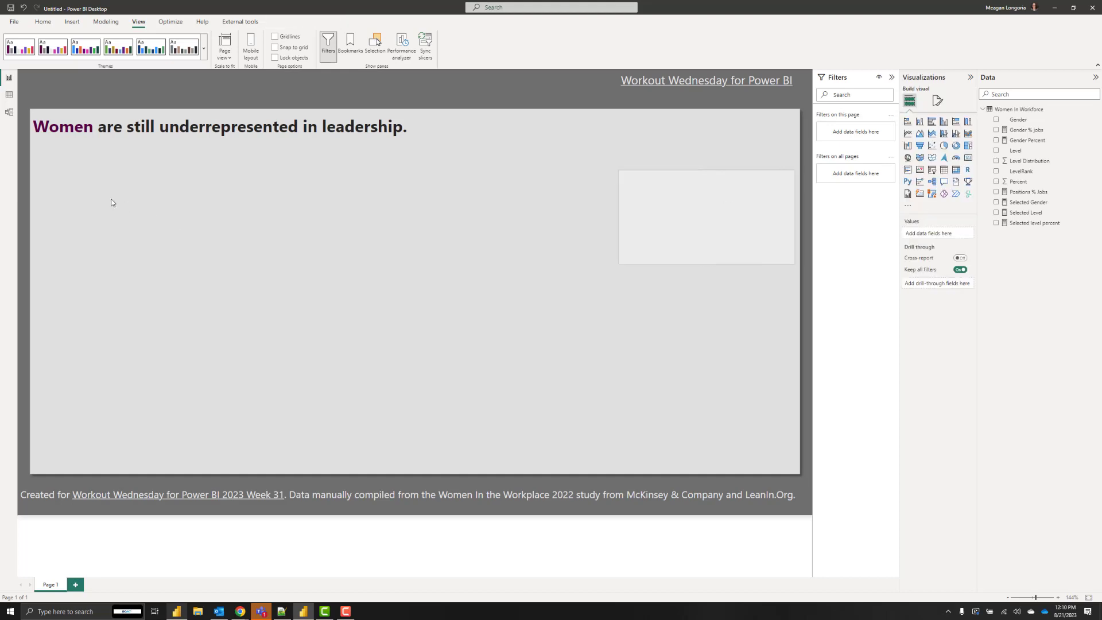
left_click(909, 207)
left_click(935, 209)
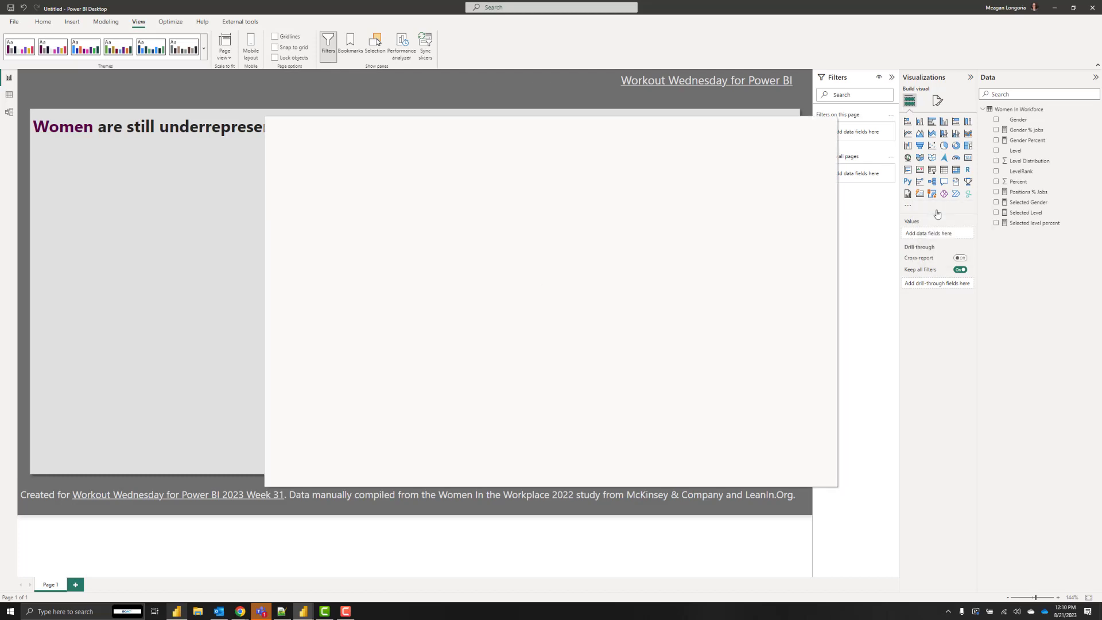
left_click(788, 182)
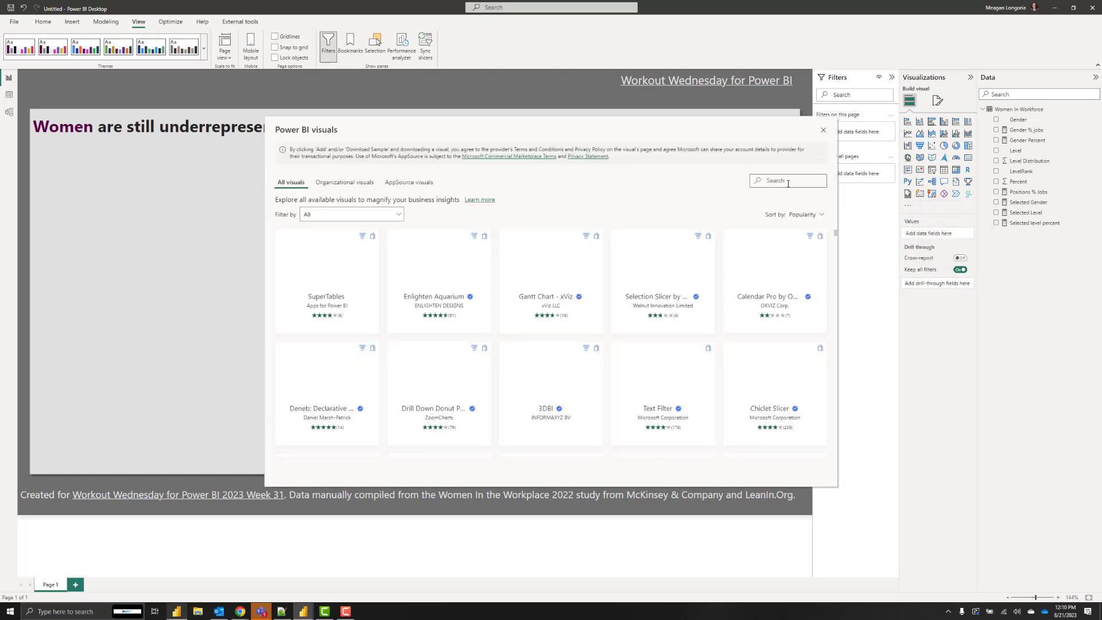
type("mekko")
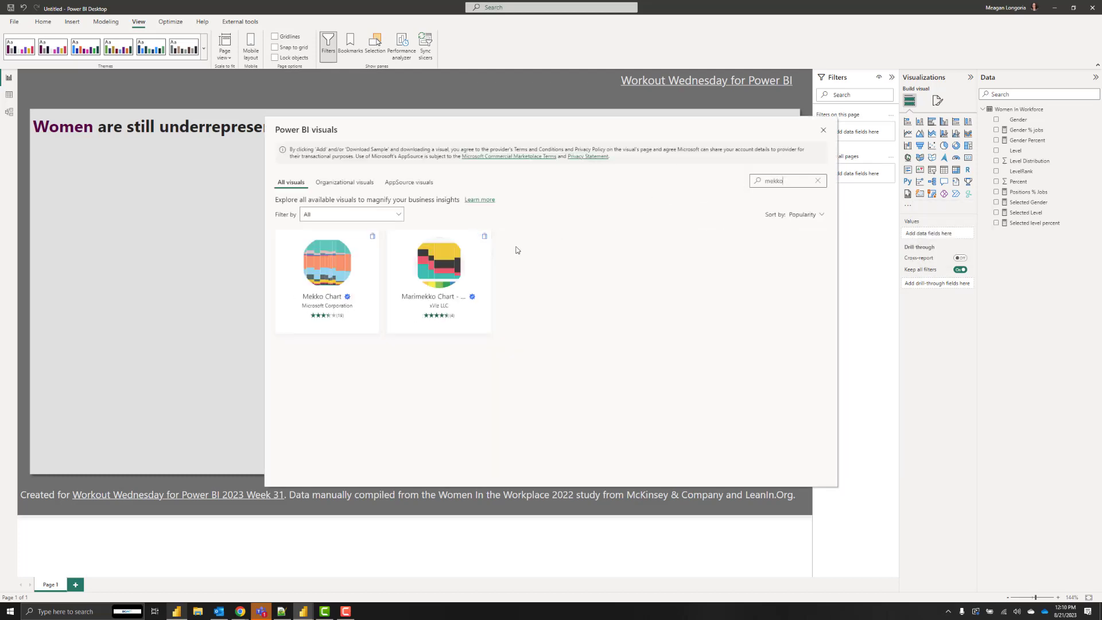
left_click(321, 279)
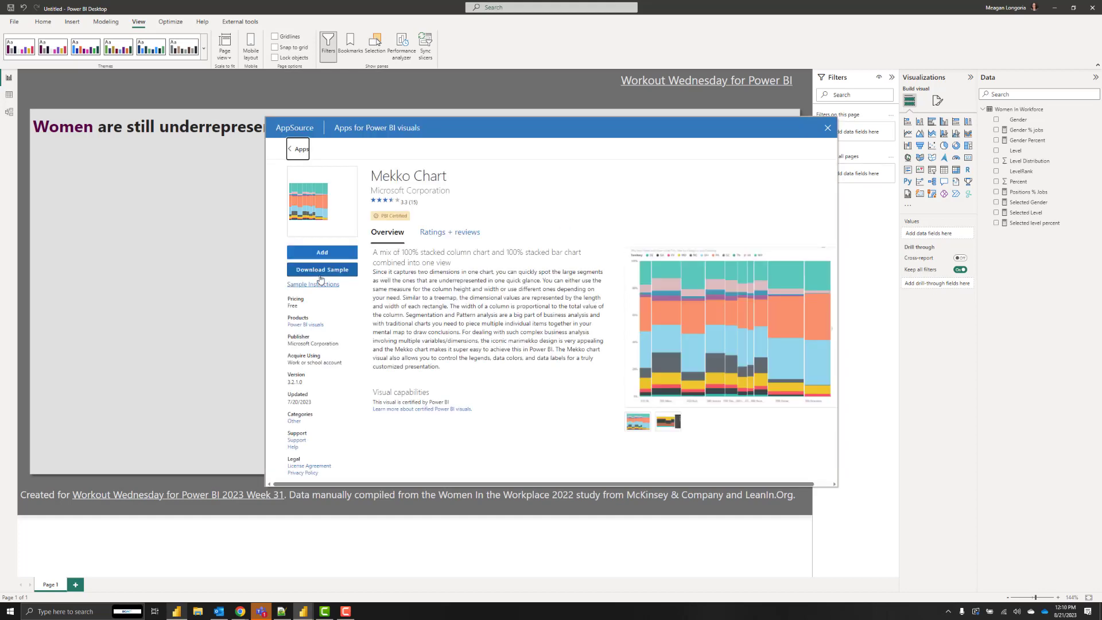
left_click(321, 253)
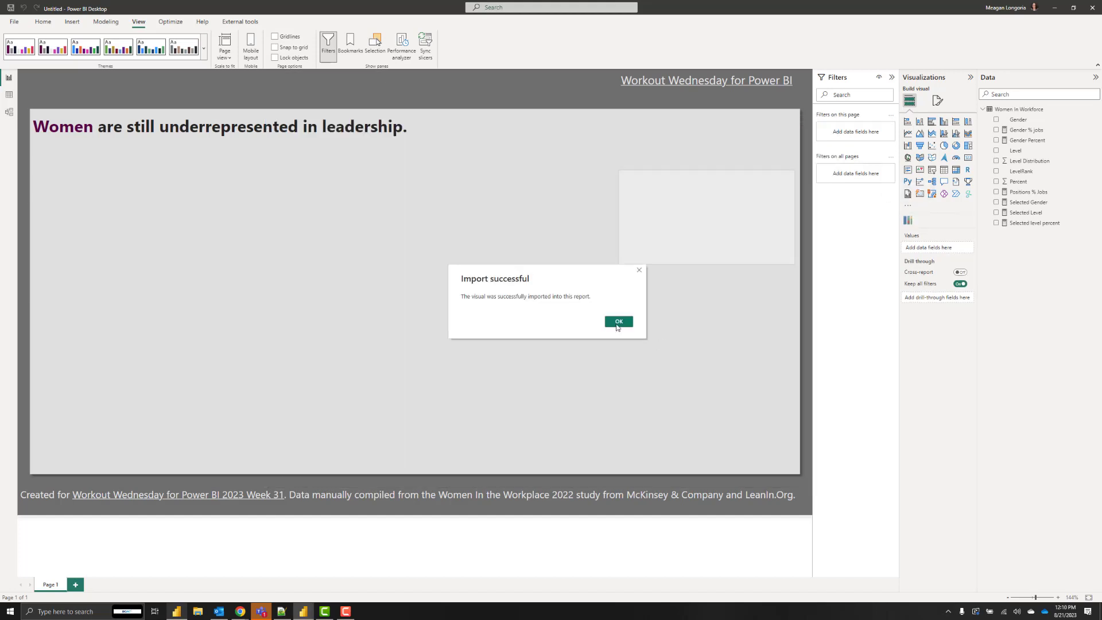
left_click(618, 322)
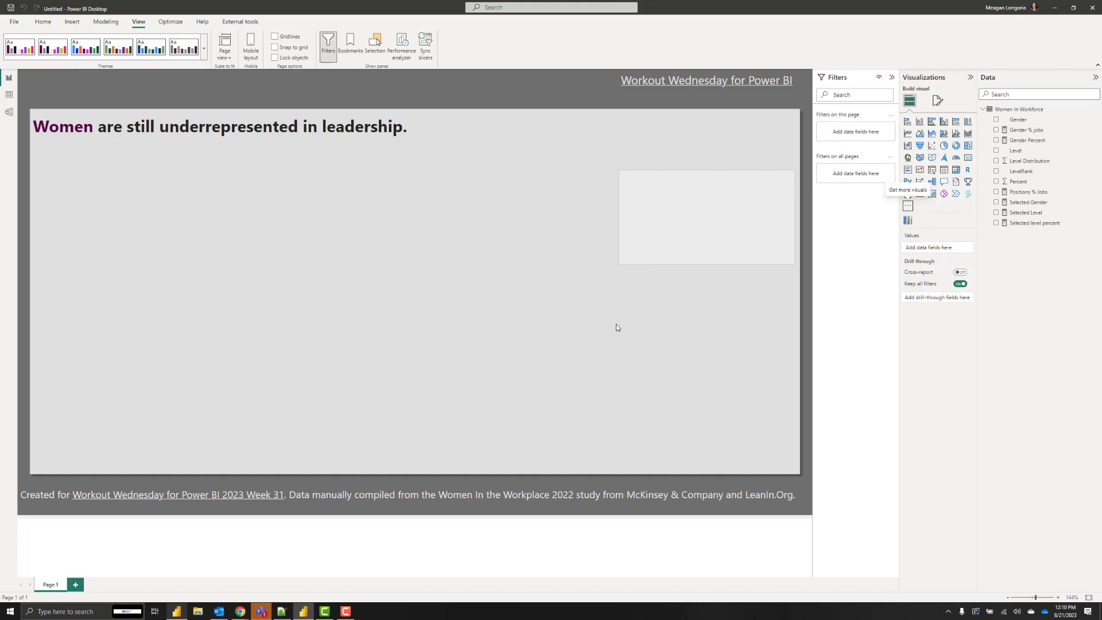
Insert an empty Mekko chart, move it below the title, align its left edge, and make it taller.
left_click(907, 220)
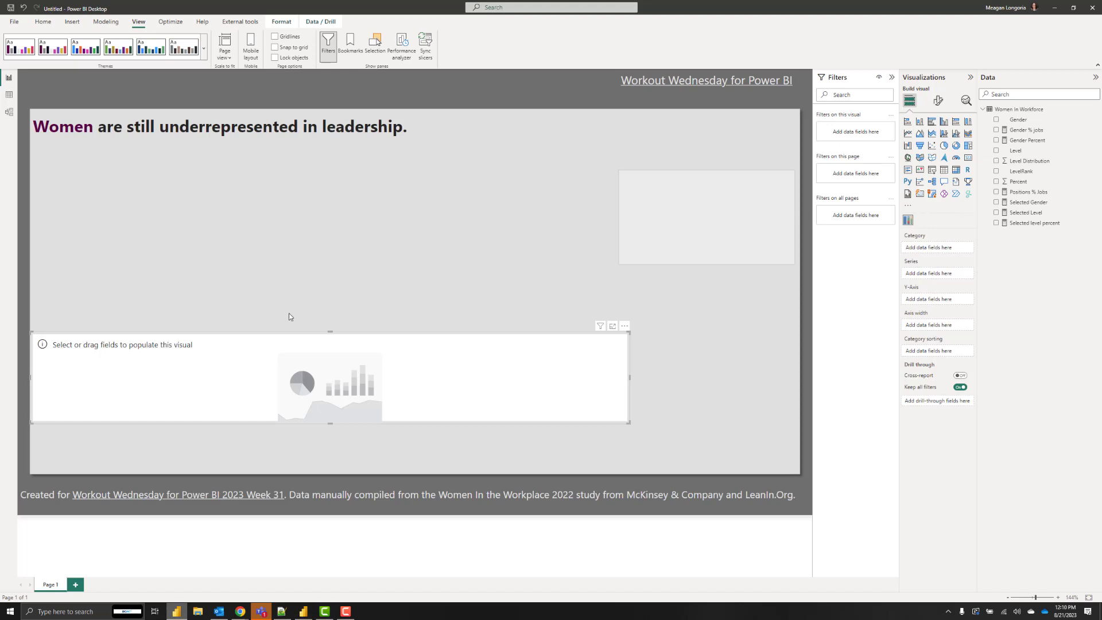
left_click_drag(154, 339, 139, 172)
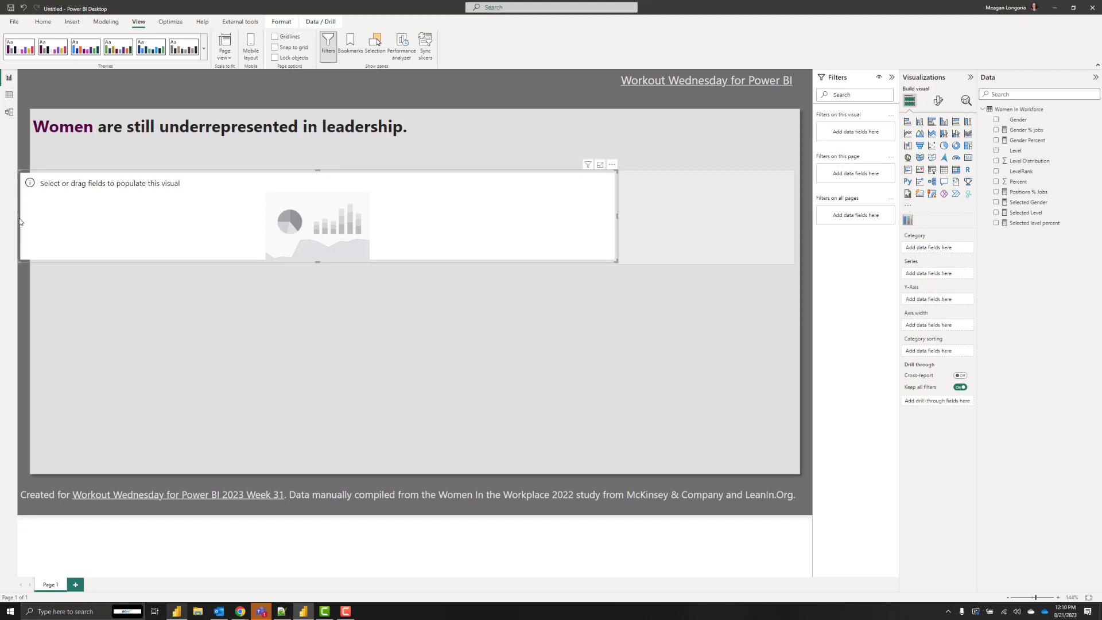
left_click_drag(19, 217, 38, 222)
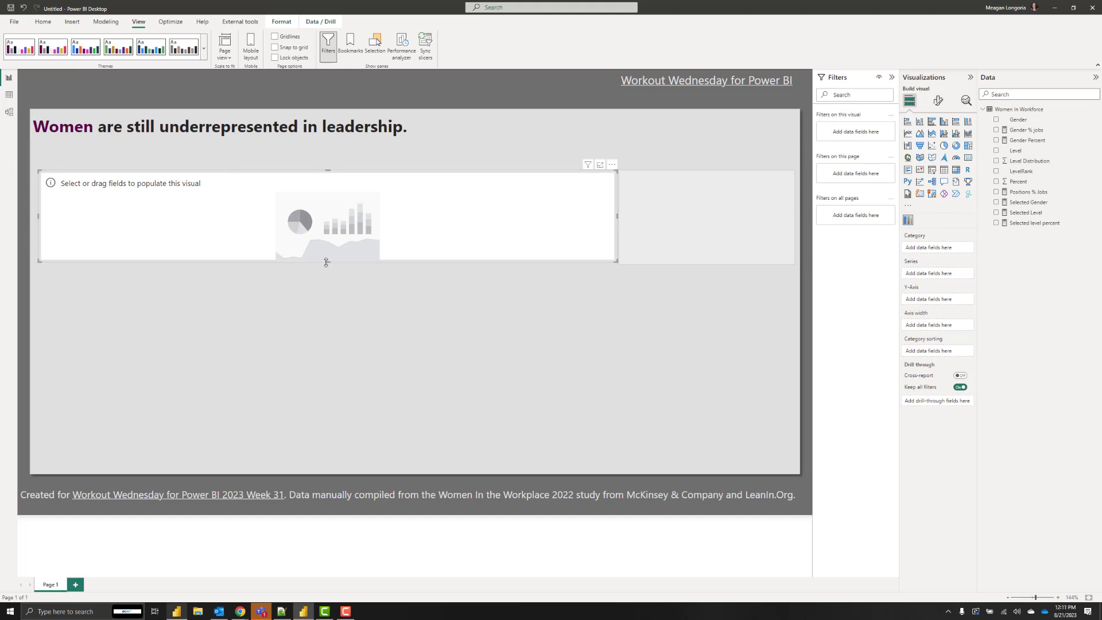
left_click_drag(328, 262, 324, 426)
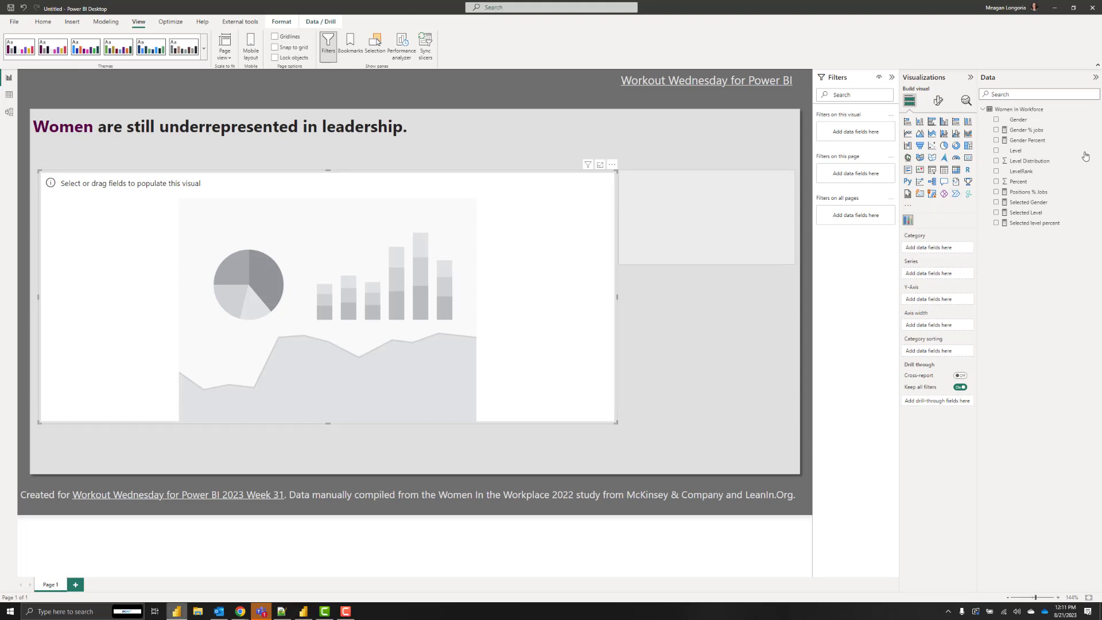
Put Level on Category, Gender on Series, and Gender Percent on Y-Axis renamed 'Gender as a percent of workforce'.
left_click_drag(1022, 151, 943, 248)
left_click_drag(1017, 121, 942, 281)
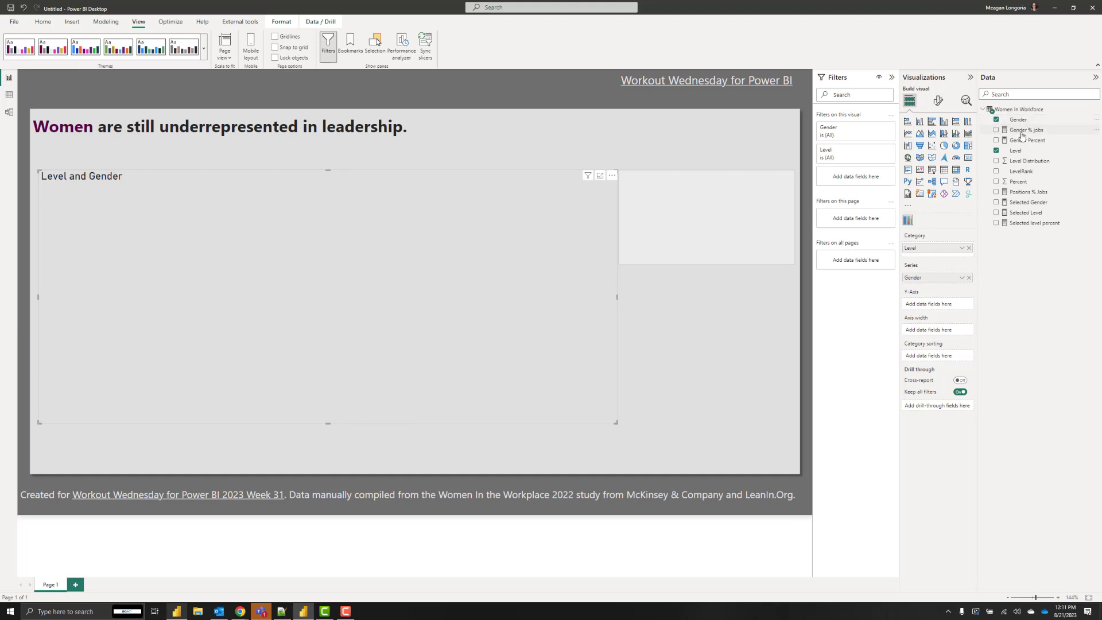
left_click_drag(1024, 140, 940, 305)
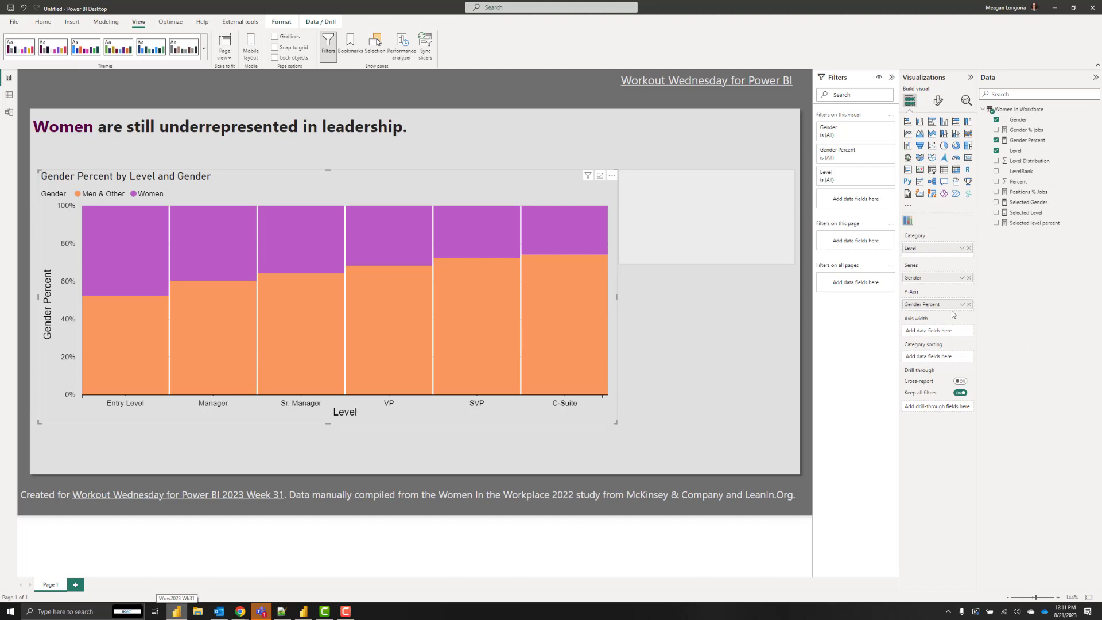
double_click(931, 305)
key("ctrl+v")
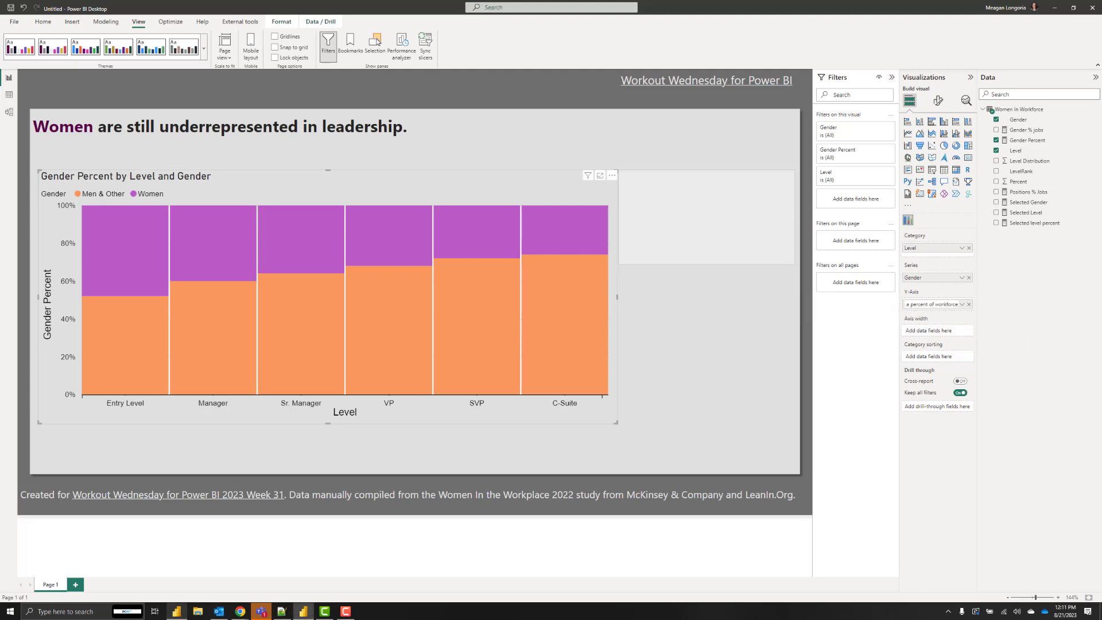
key("Return")
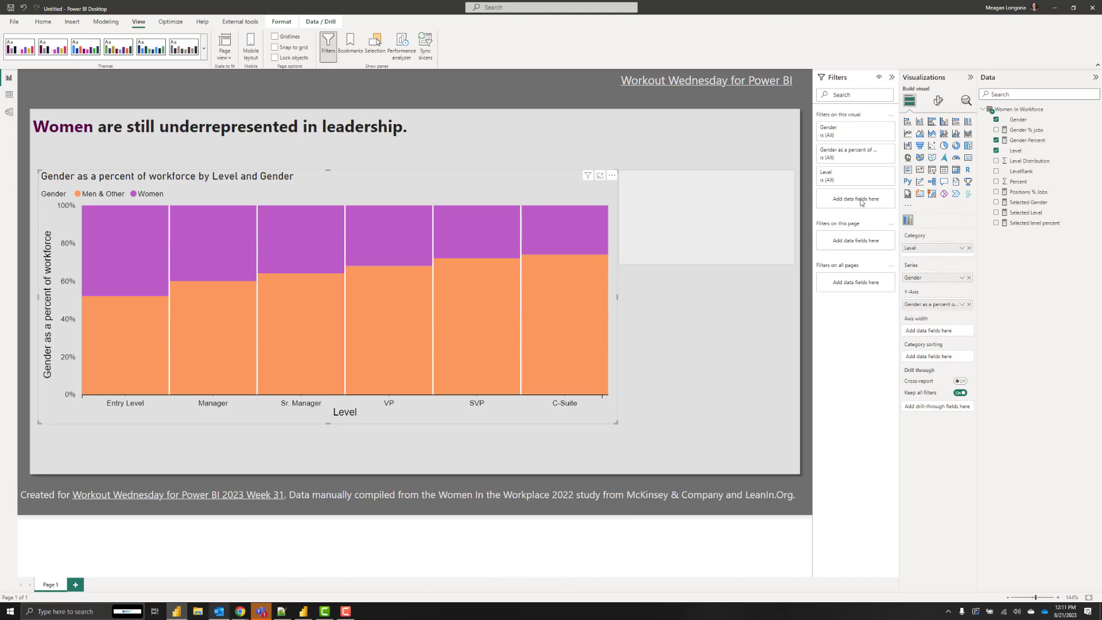
Add Level Distribution as Axis width, renamed 'Level as a percent of workforce', and widen the pane.
left_click_drag(1035, 162, 943, 331)
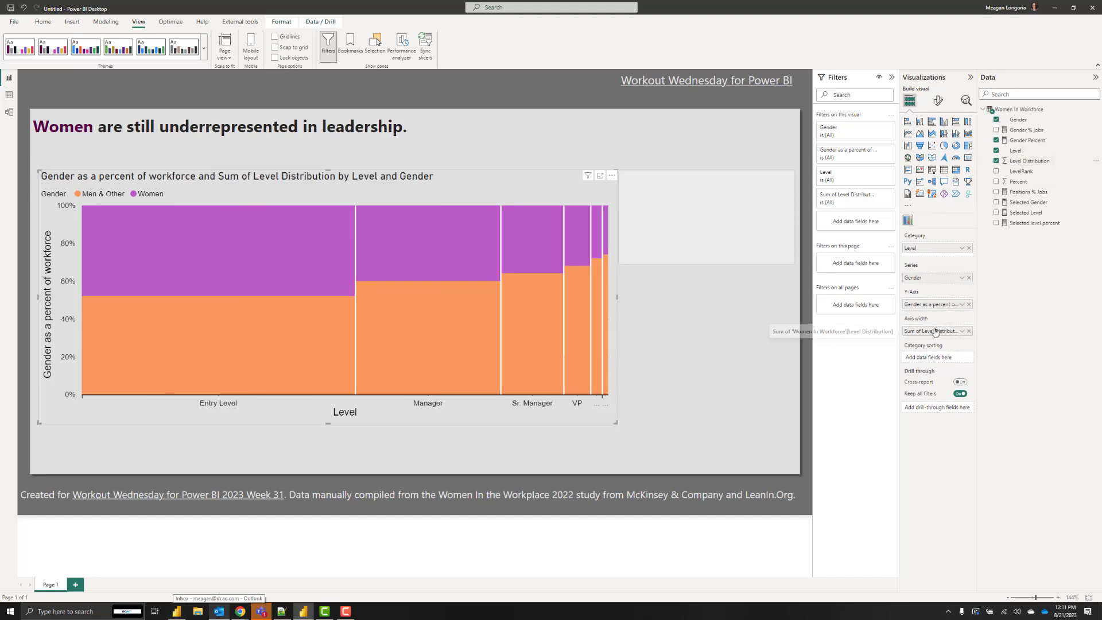
double_click(930, 331)
type("Level as a percent of workforce")
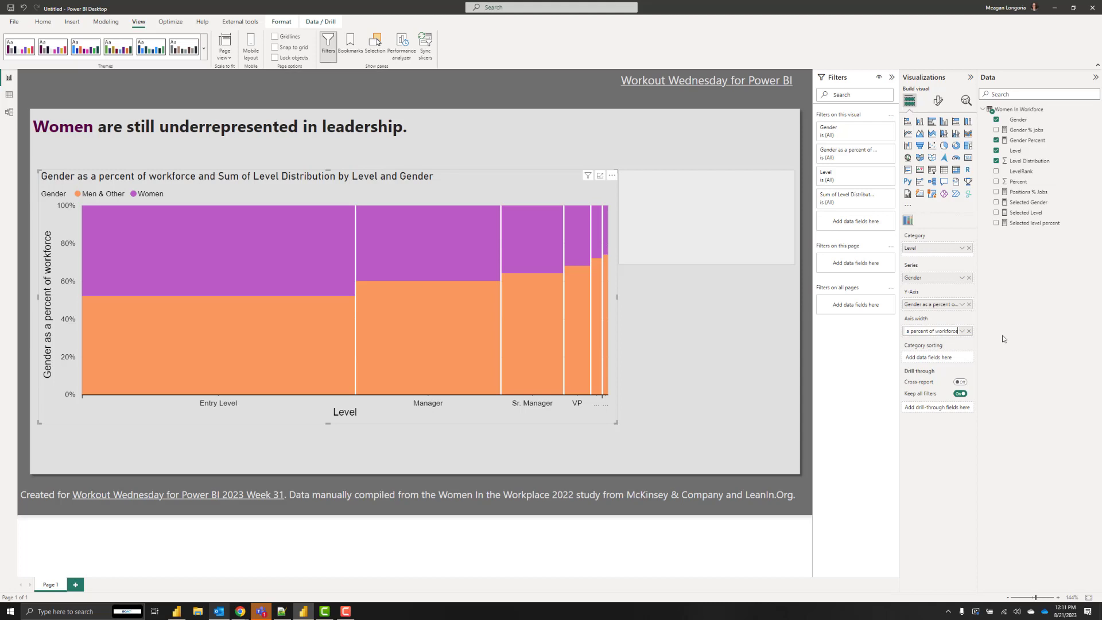
key("Return")
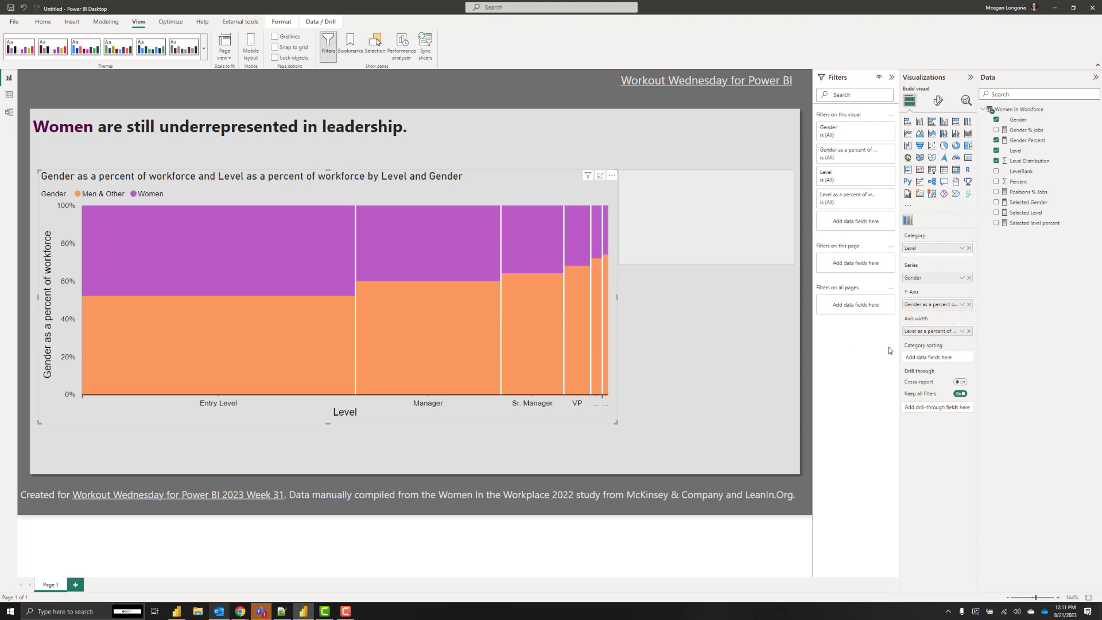
left_click_drag(900, 349, 863, 352)
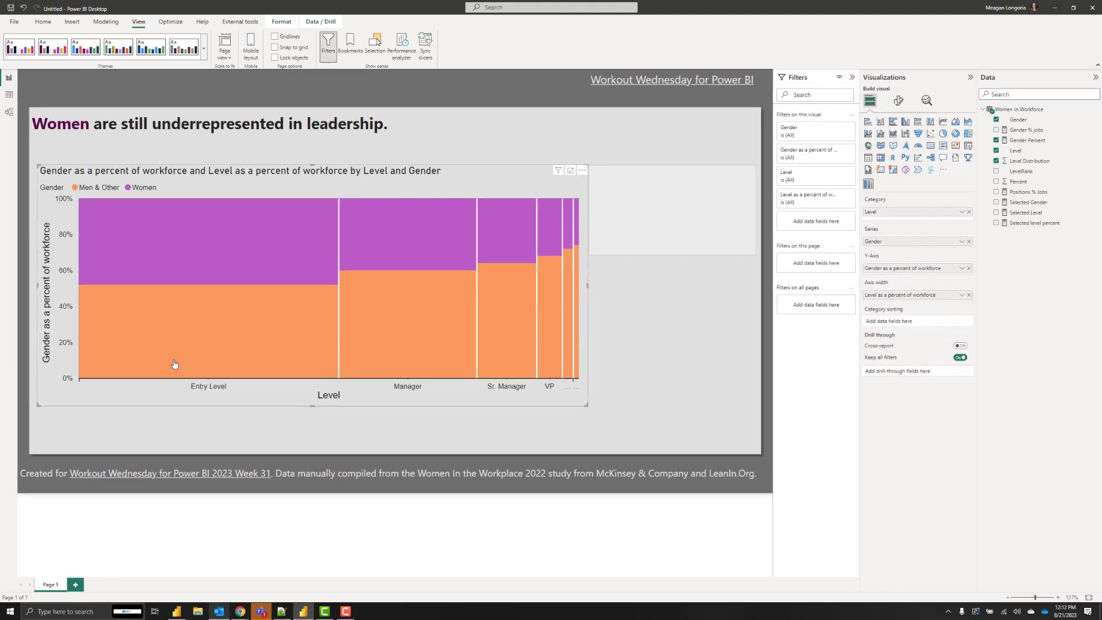
mouse_move(159, 357)
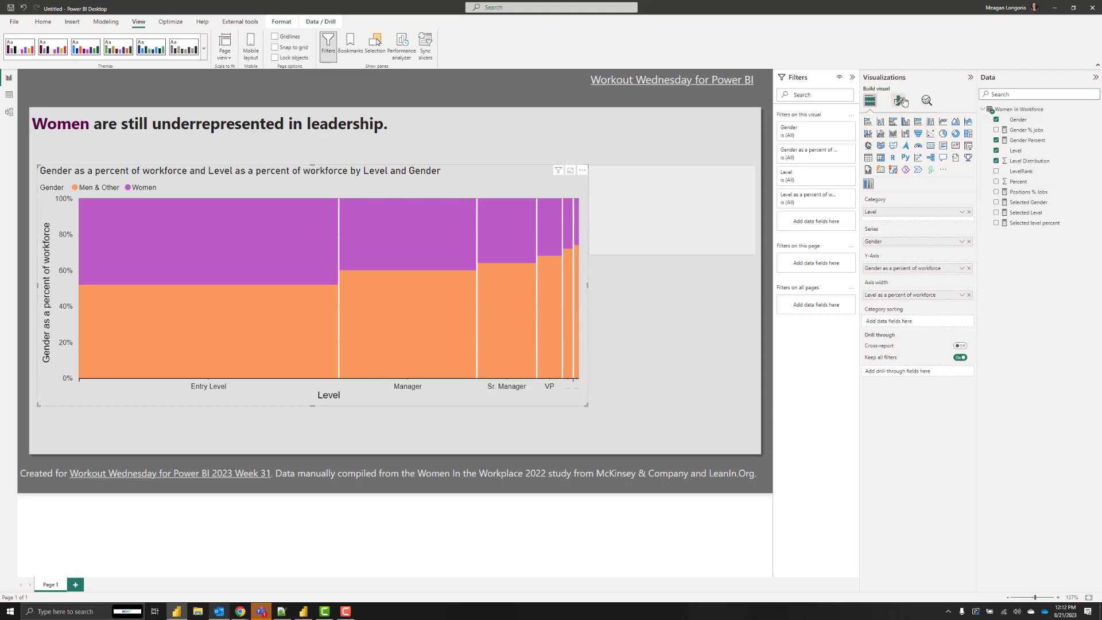
Delete the 'Gender' legend title in the chart's format settings.
left_click(900, 101)
left_click(891, 162)
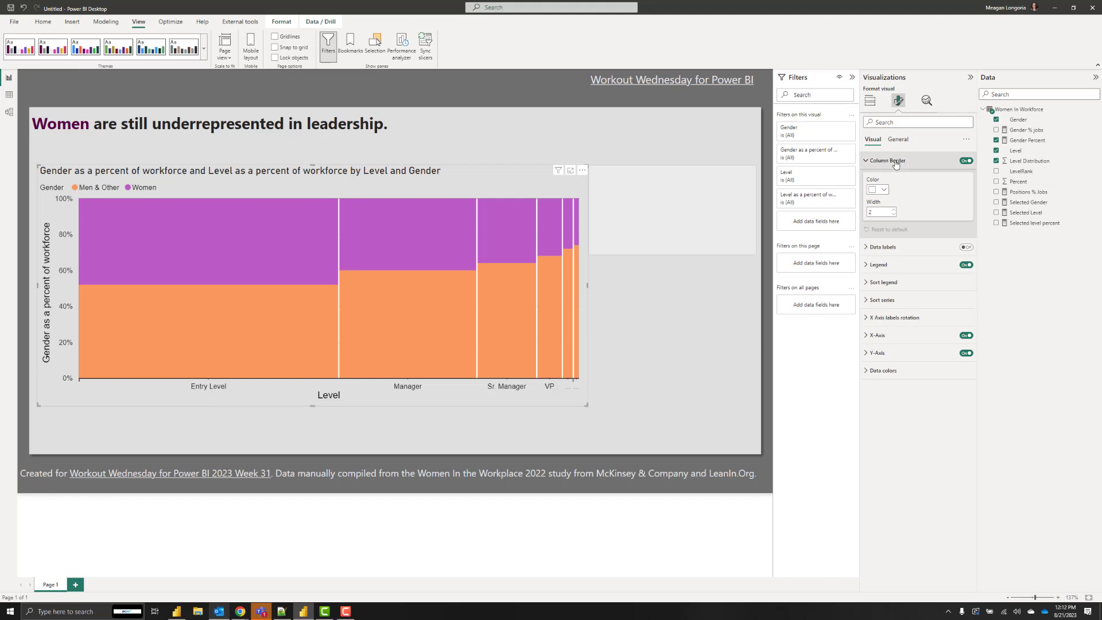
left_click(892, 163)
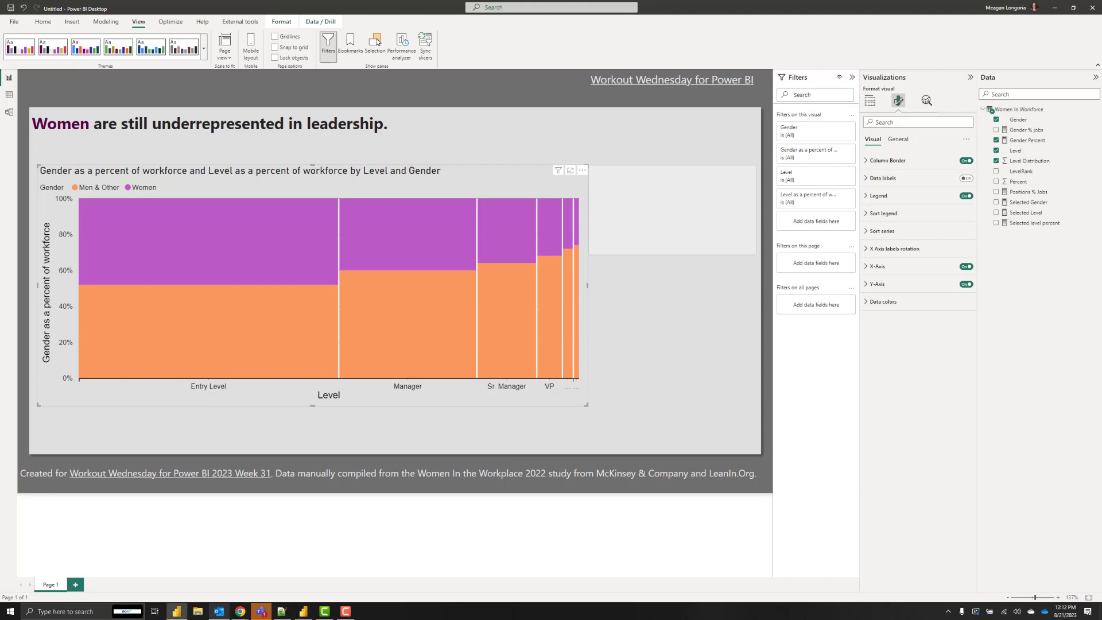
left_click(884, 196)
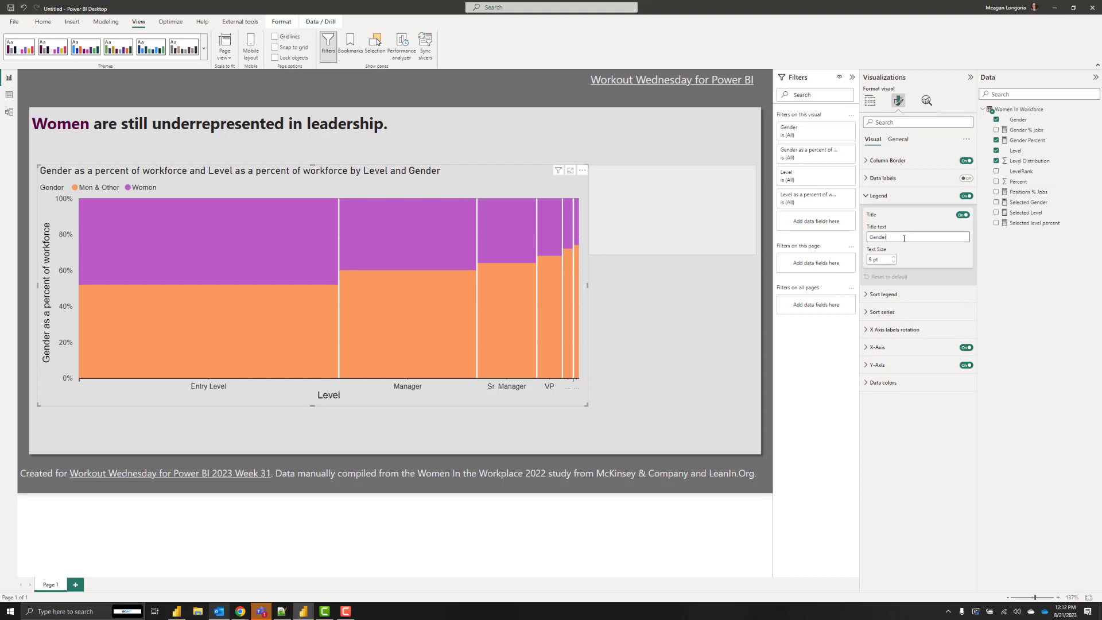
double_click(903, 239)
key("BackSpace")
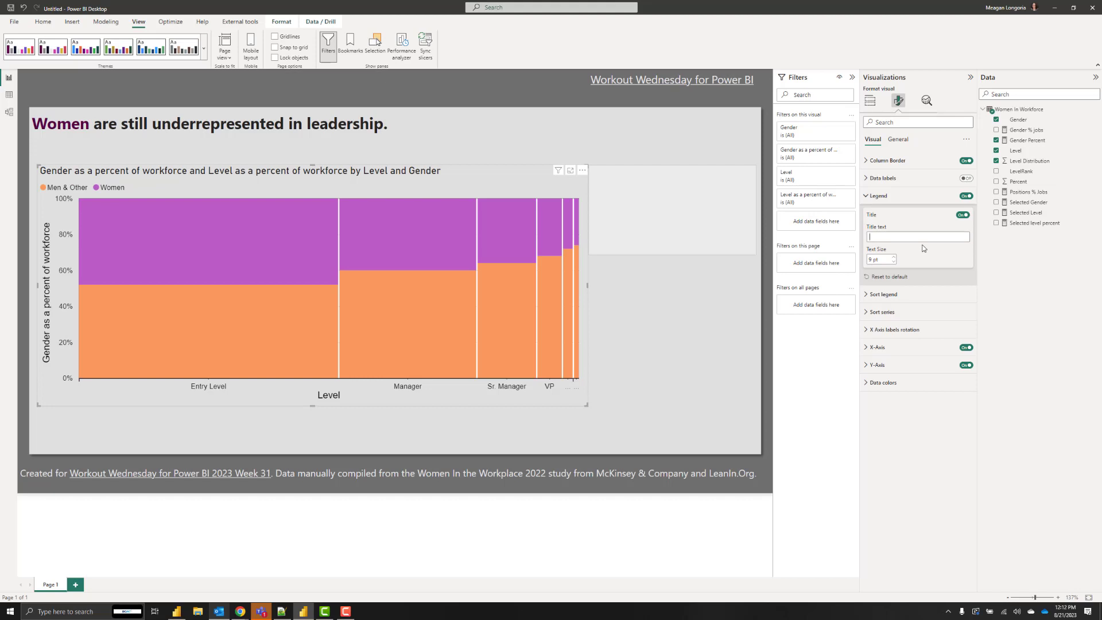
left_click(889, 277)
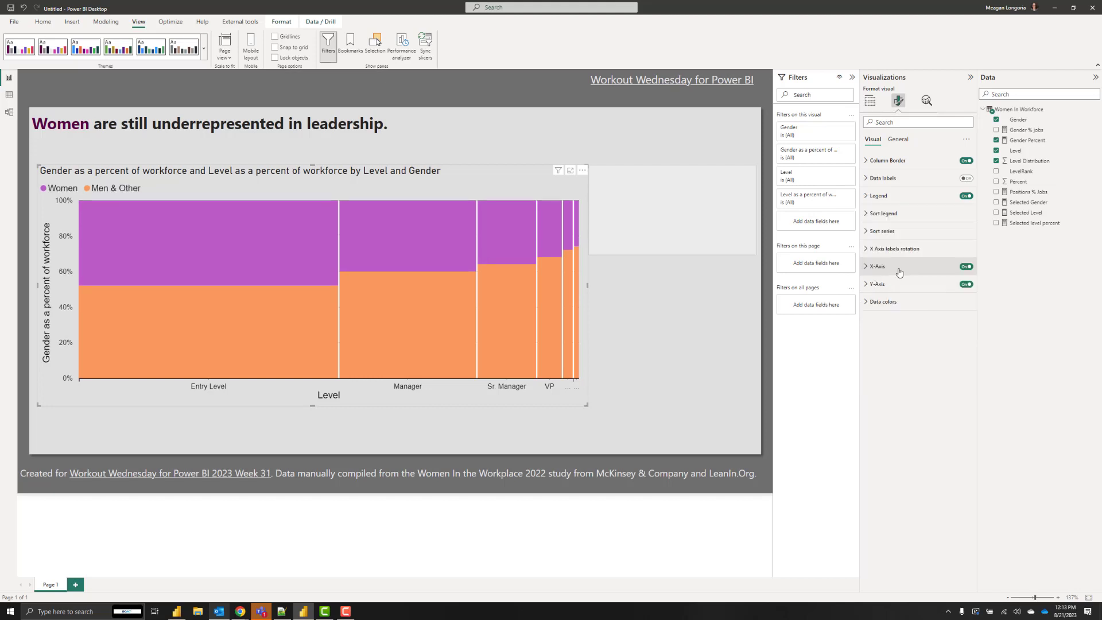
Switch off the X-axis and Y-axis labels and titles.
left_click(969, 267)
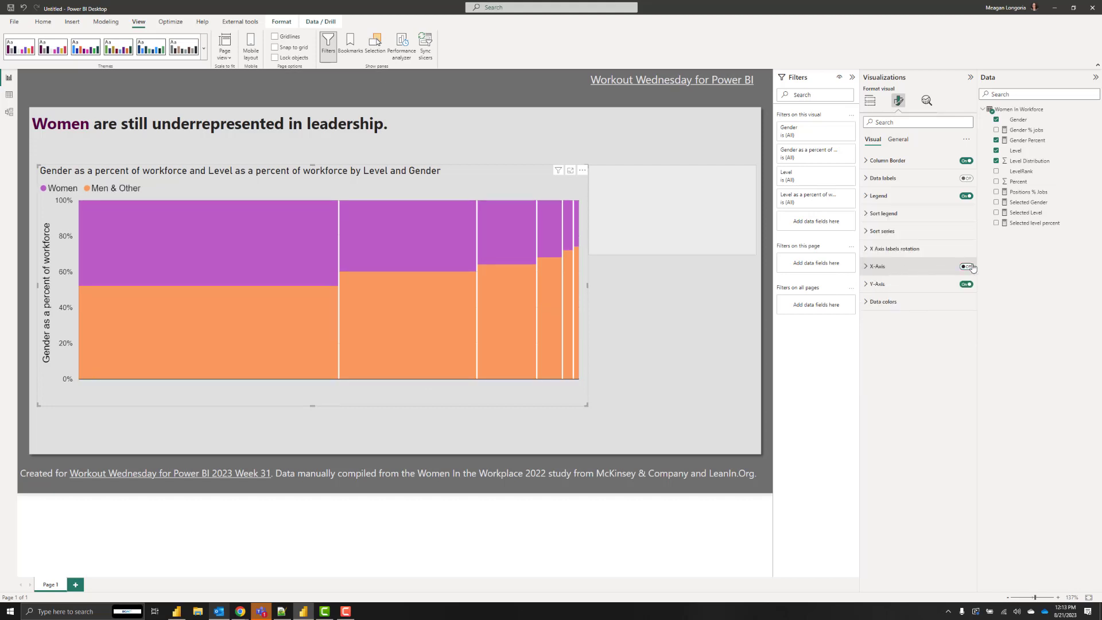
left_click(970, 267)
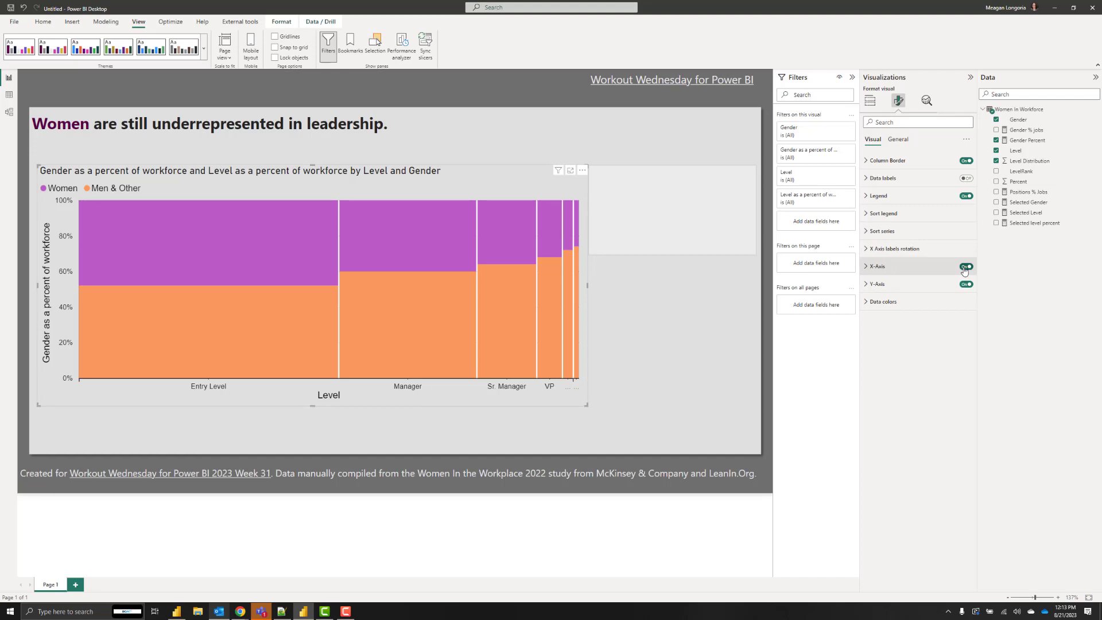
left_click(965, 267)
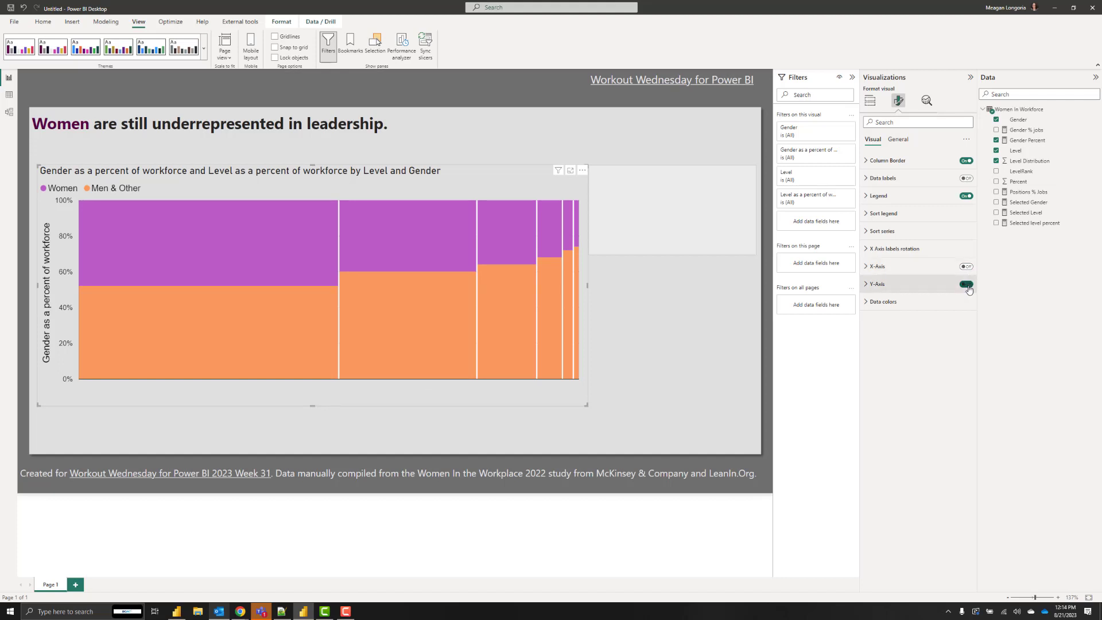
left_click(967, 286)
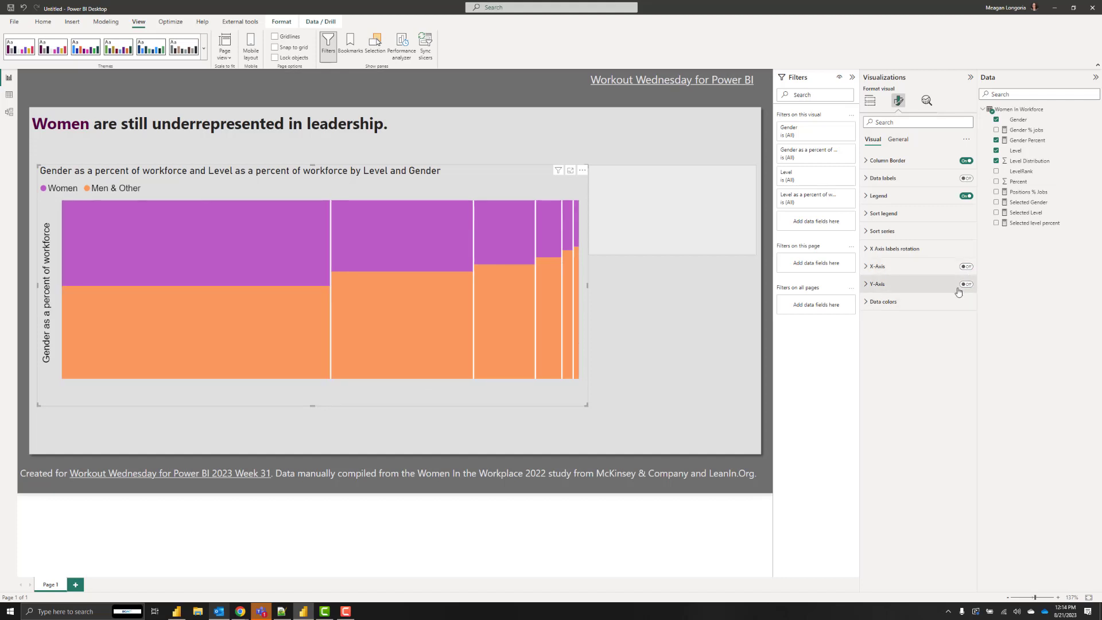
left_click(900, 287)
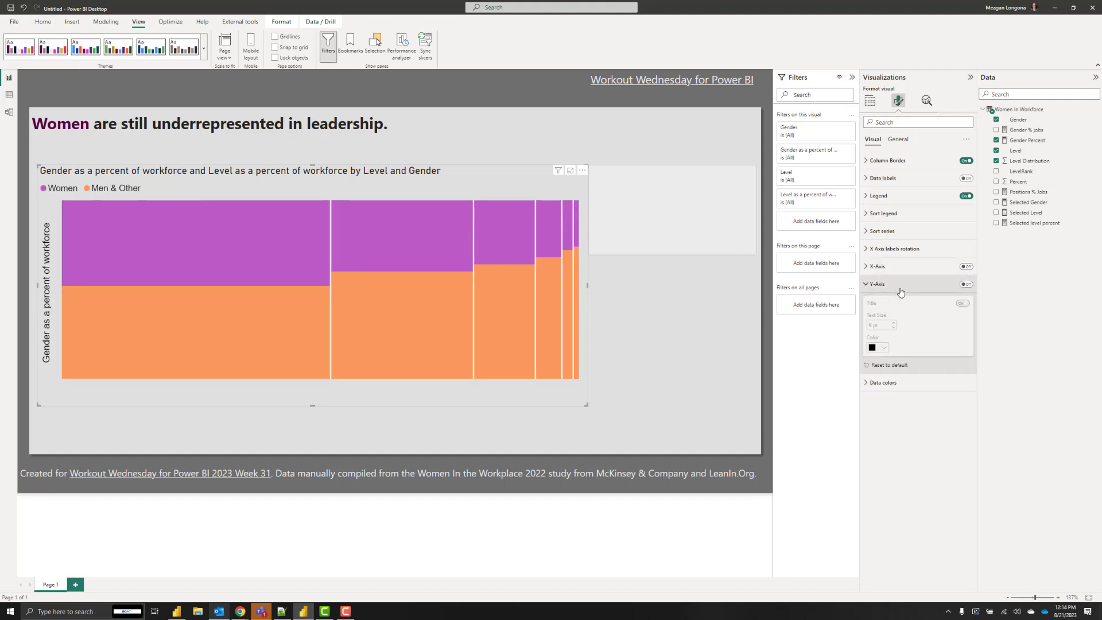
left_click(966, 284)
left_click(966, 284)
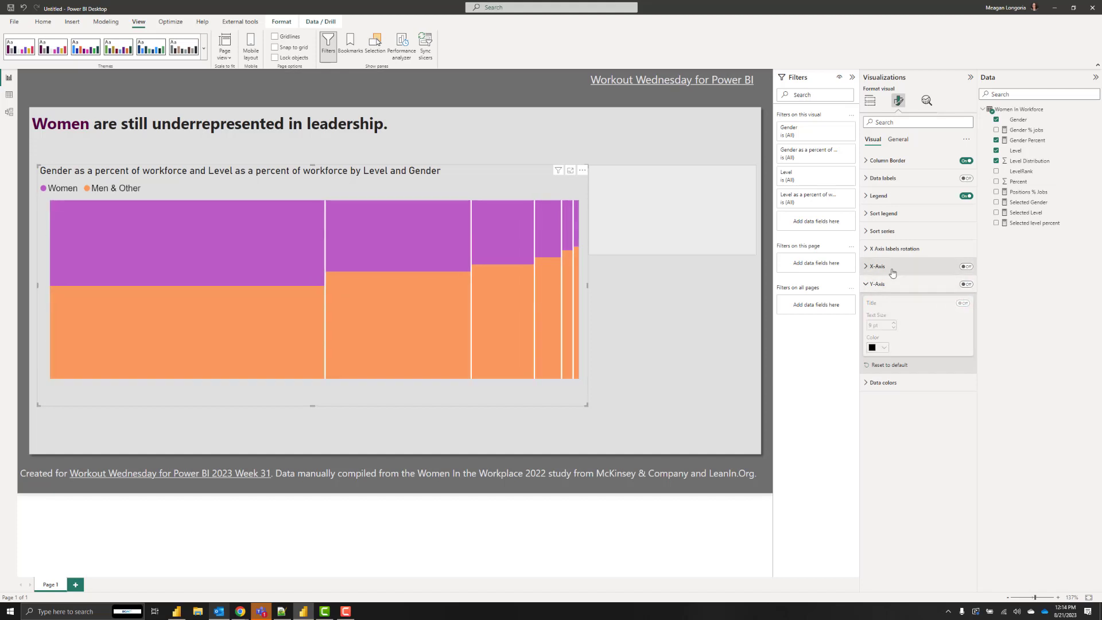
left_click(918, 266)
left_click(965, 266)
left_click(966, 267)
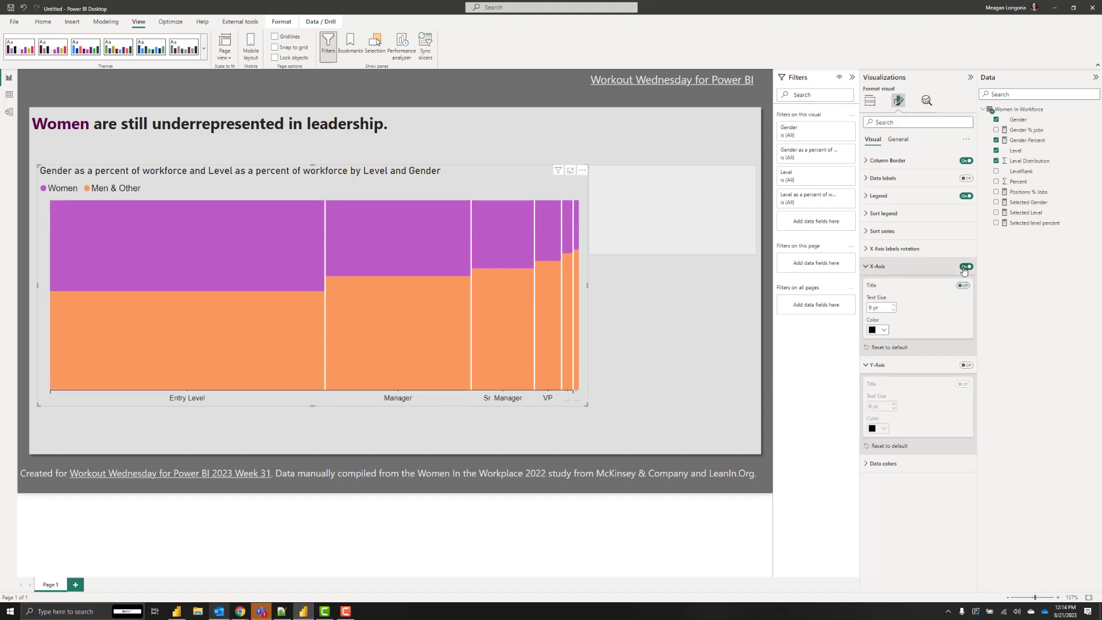
left_click(877, 268)
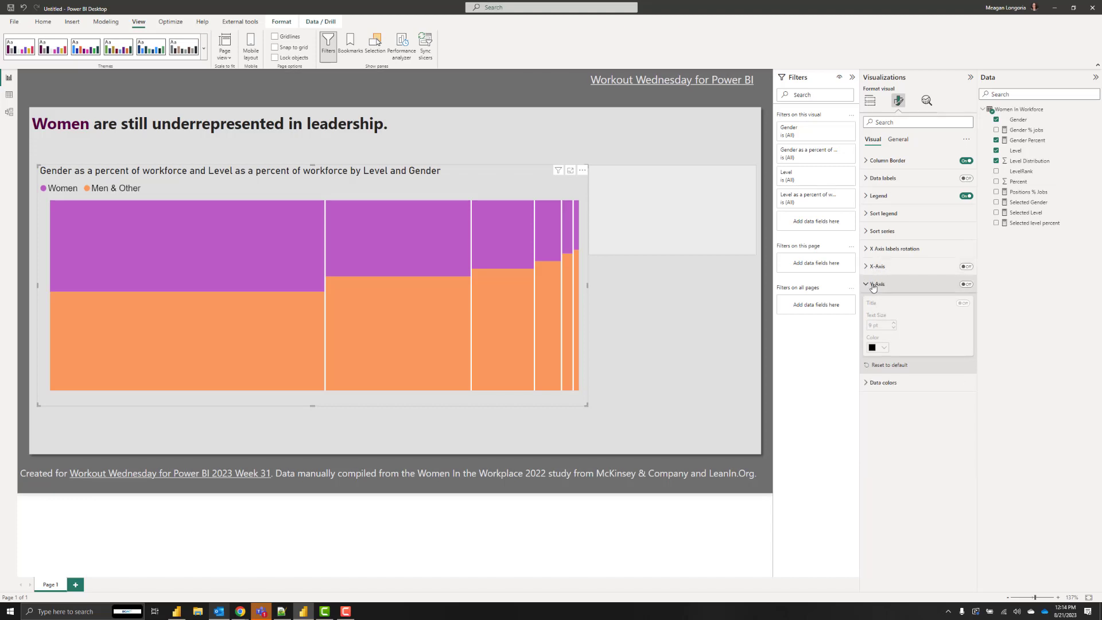
left_click(878, 284)
Set the Women data colour to dark purple.
left_click(886, 302)
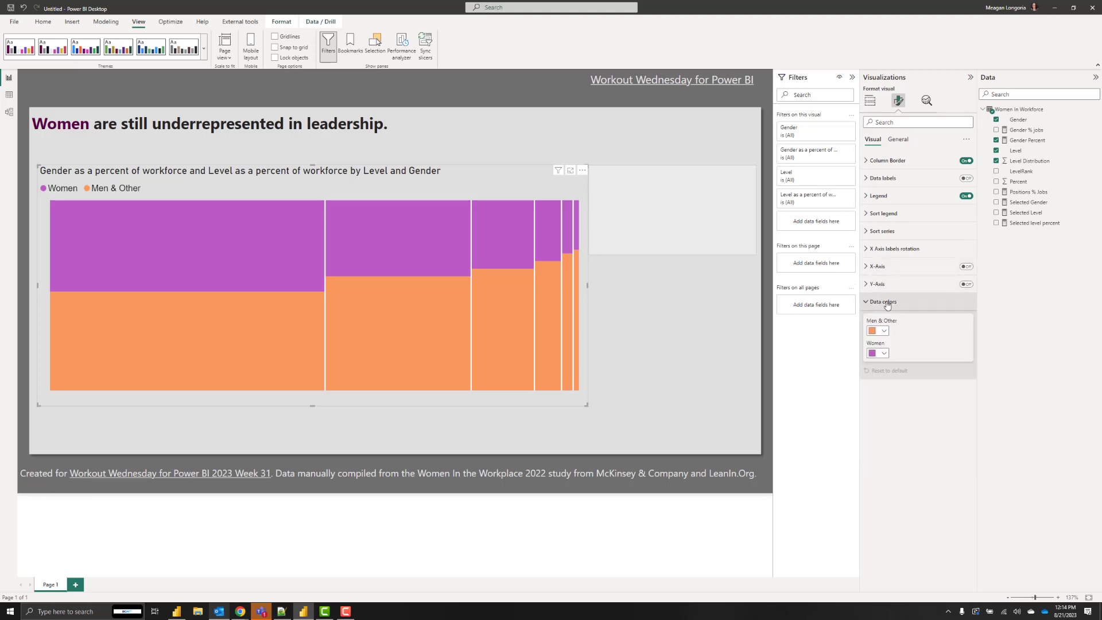
left_click(883, 354)
left_click(902, 382)
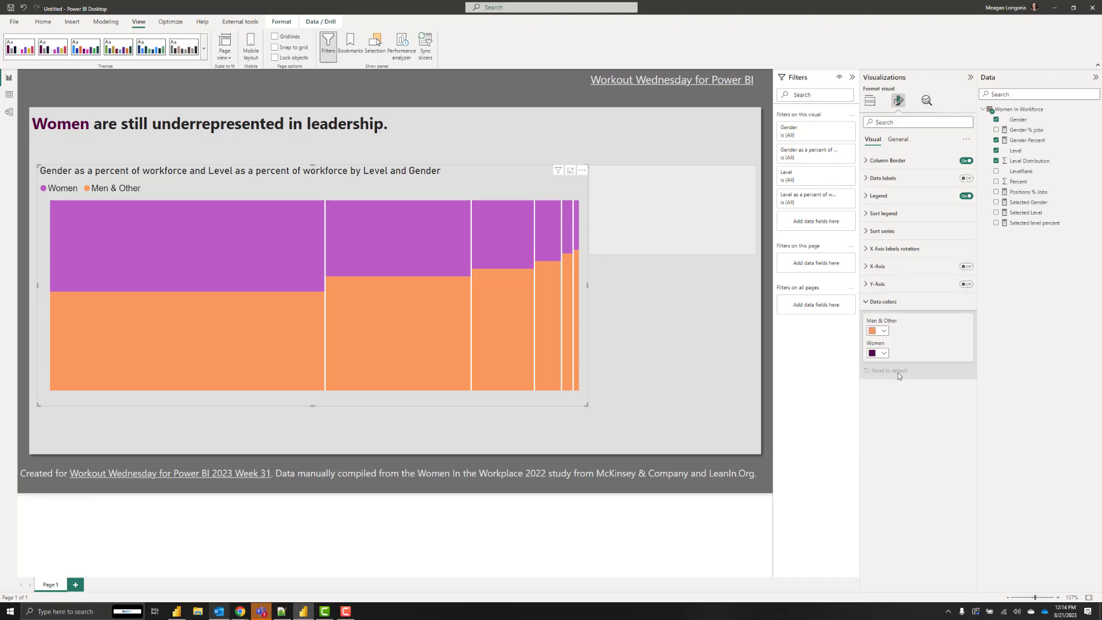
Make Men & Other segments grey and sort the legend descending so Women is at the bottom.
left_click(883, 331)
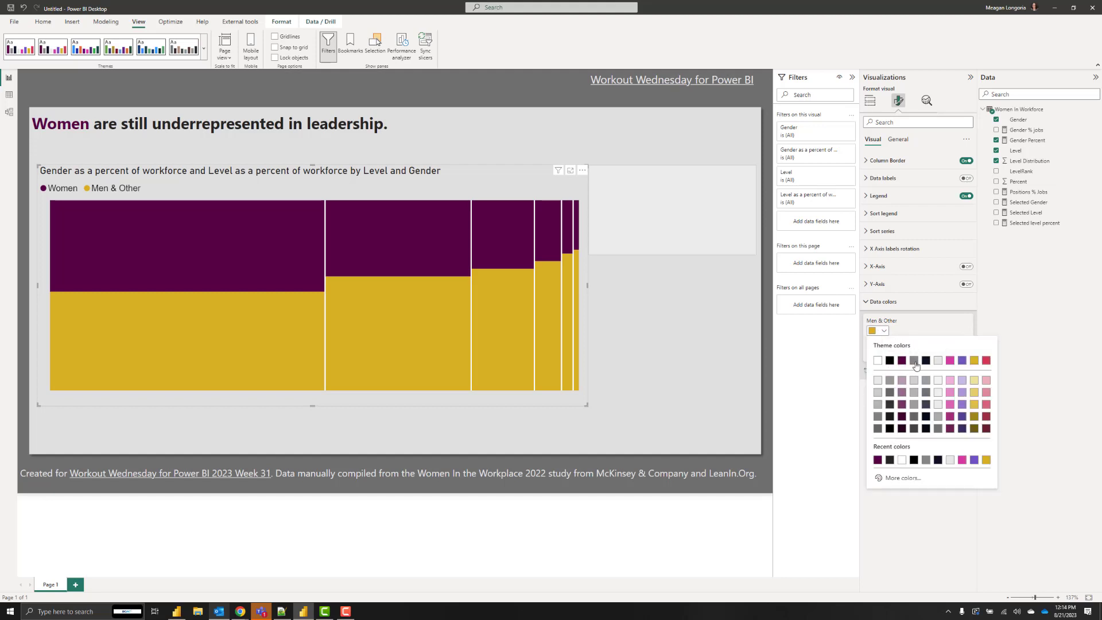
left_click(914, 361)
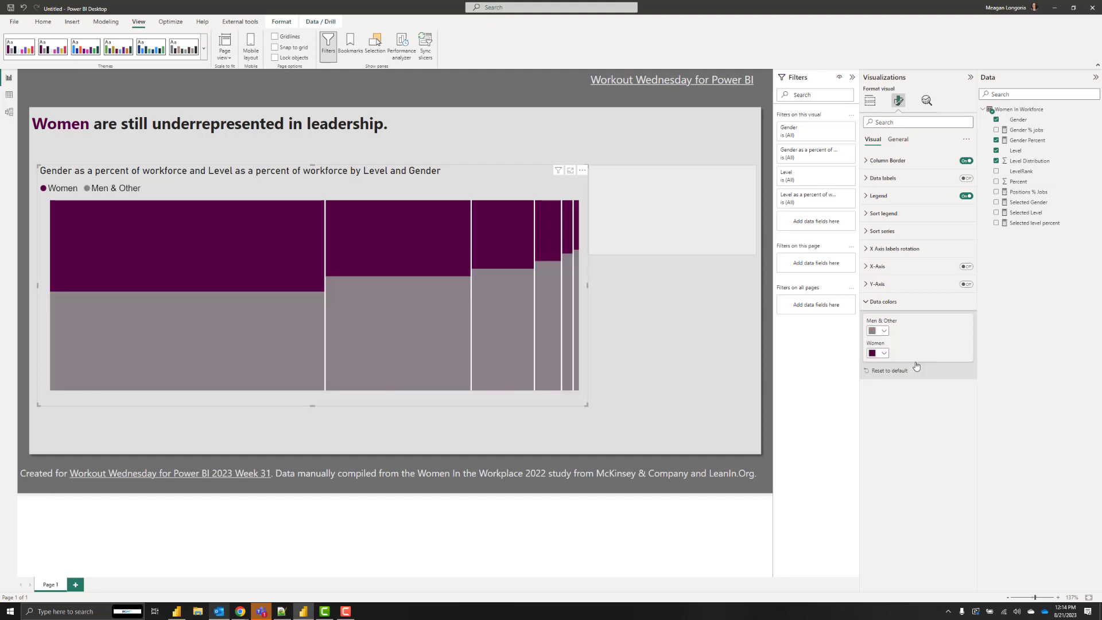
left_click(582, 170)
mouse_move(616, 224)
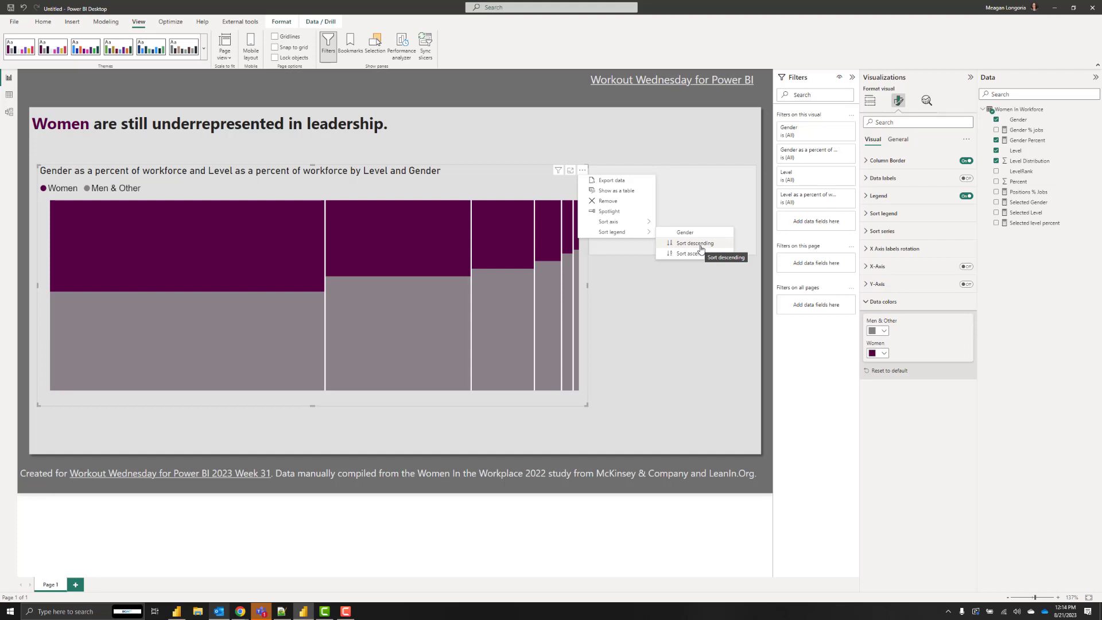
left_click(697, 243)
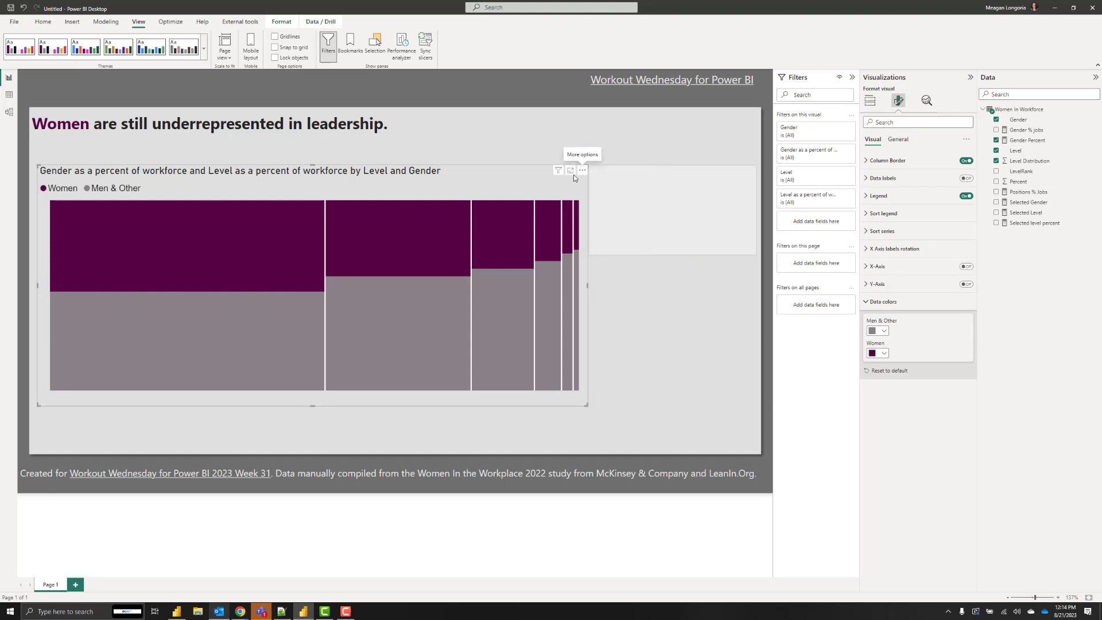
mouse_move(438, 295)
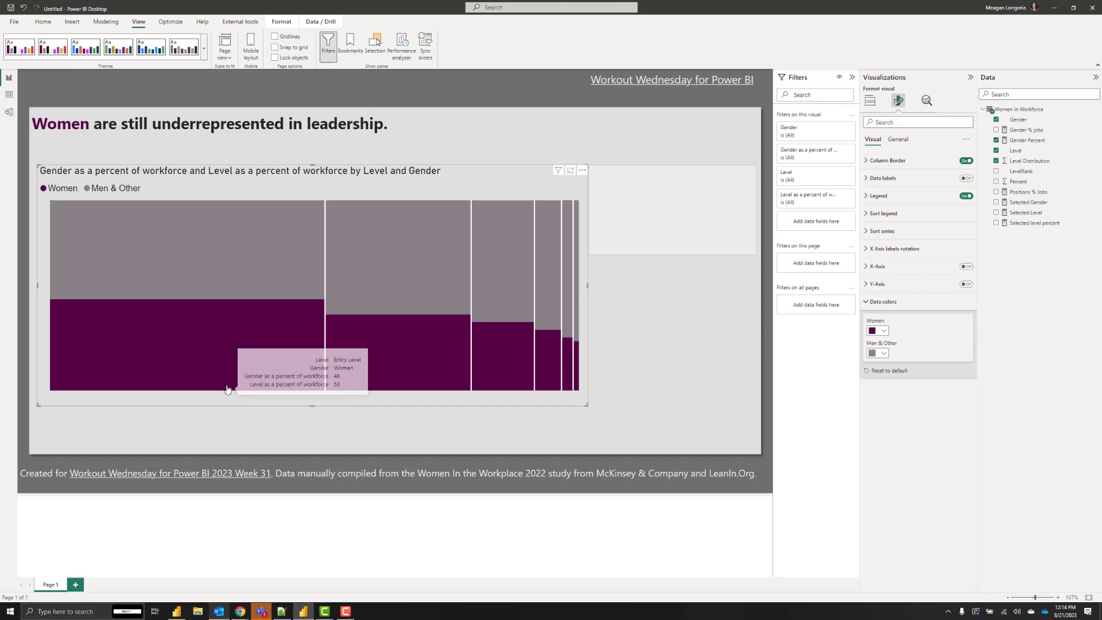
mouse_move(579, 389)
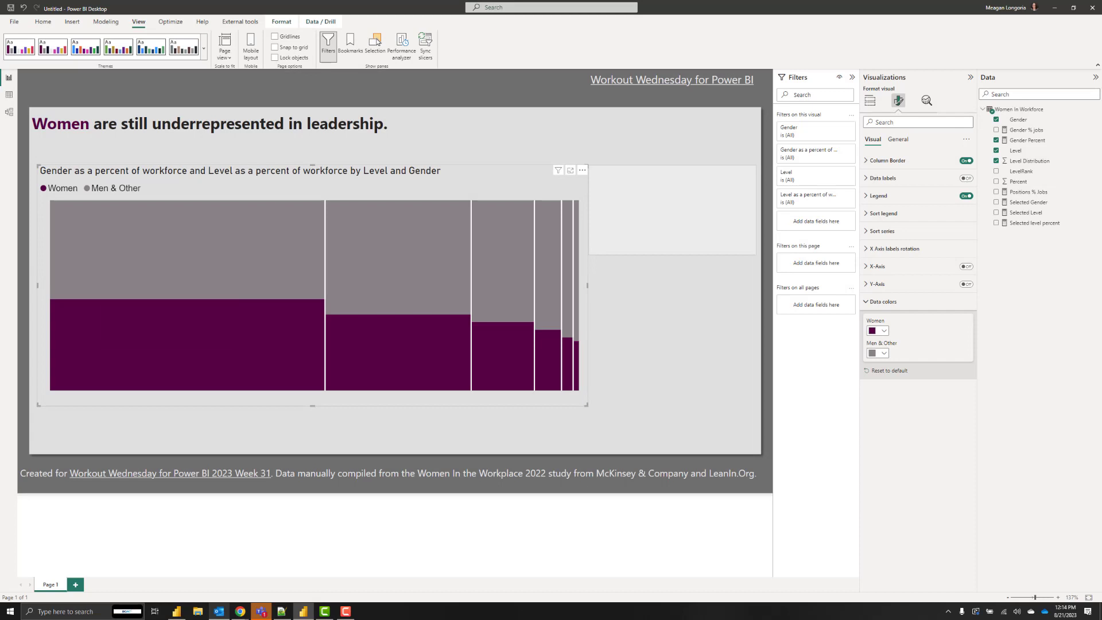
Select the Mekko chart and stretch its bottom edge down to the Level label boxes.
left_click(164, 423)
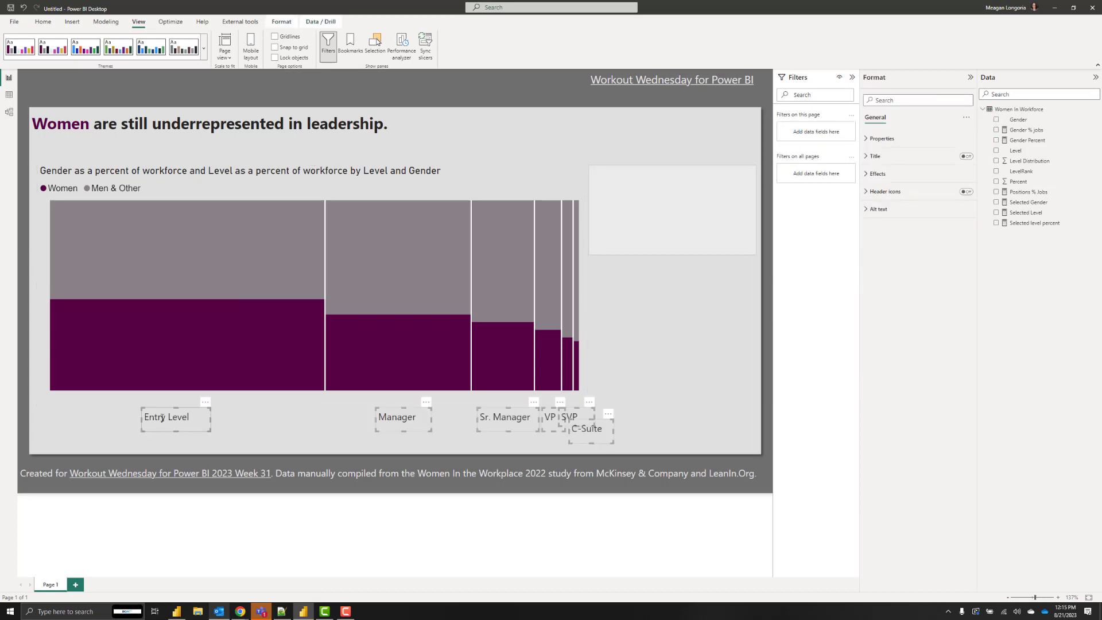
left_click(256, 419)
left_click(171, 417)
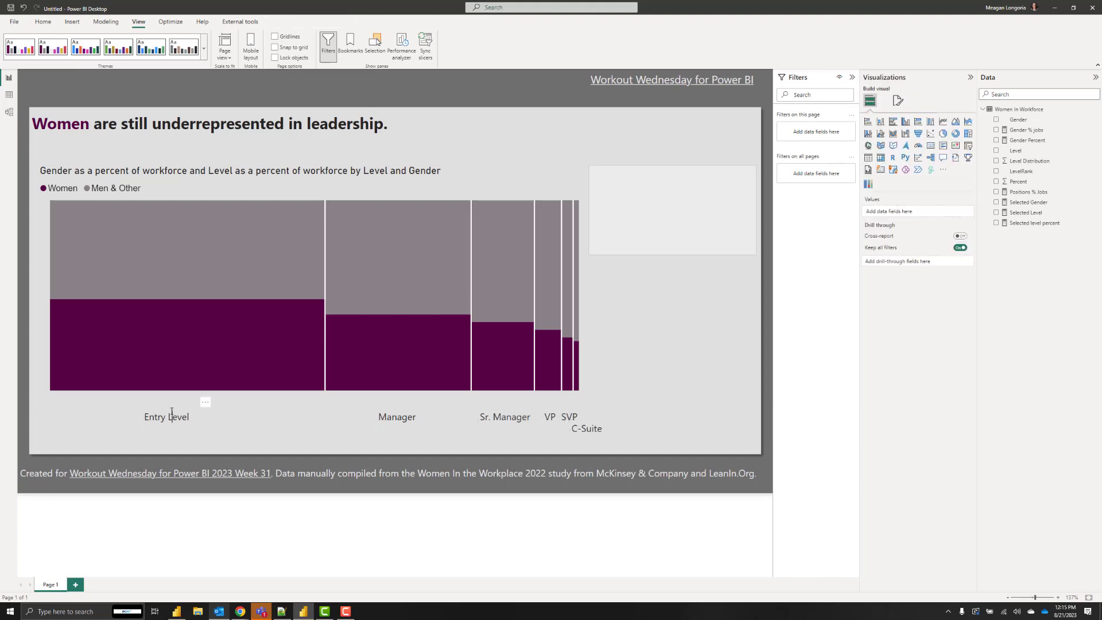
left_click(257, 400)
left_click_drag(312, 408, 314, 426)
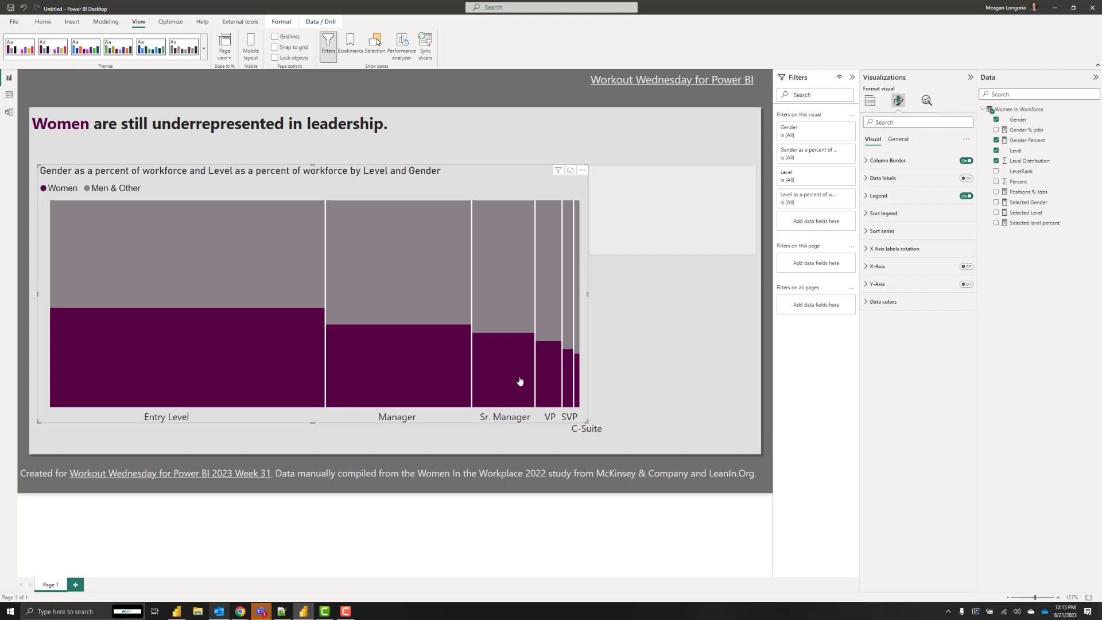
mouse_move(575, 361)
Switch the chart Title toggle off under Format visual > General.
mouse_move(577, 404)
mouse_move(484, 379)
mouse_move(395, 287)
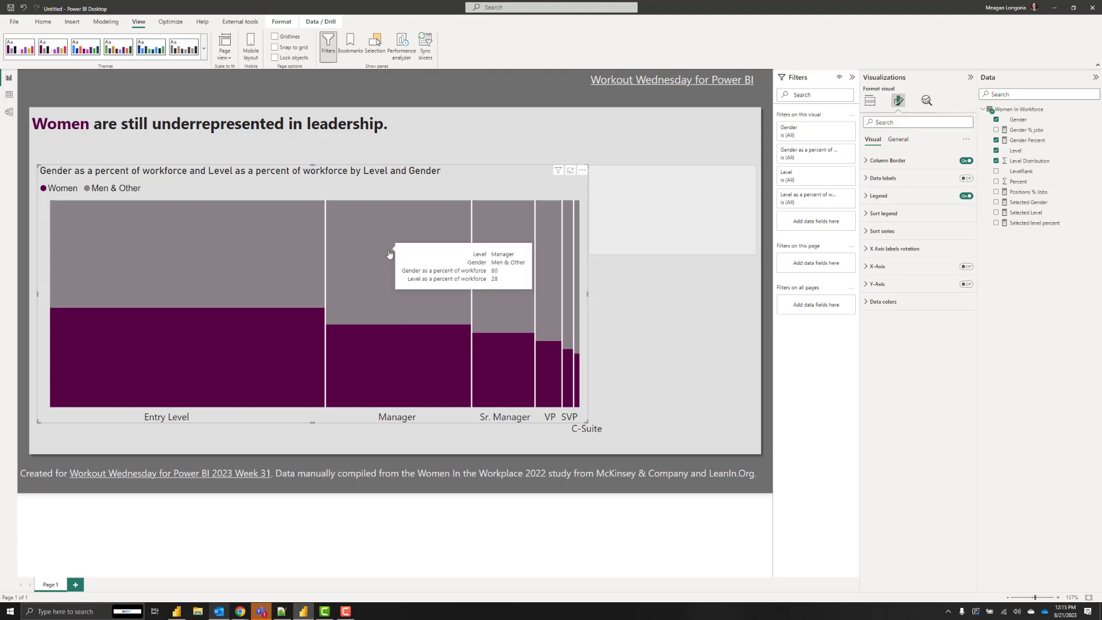
mouse_move(213, 256)
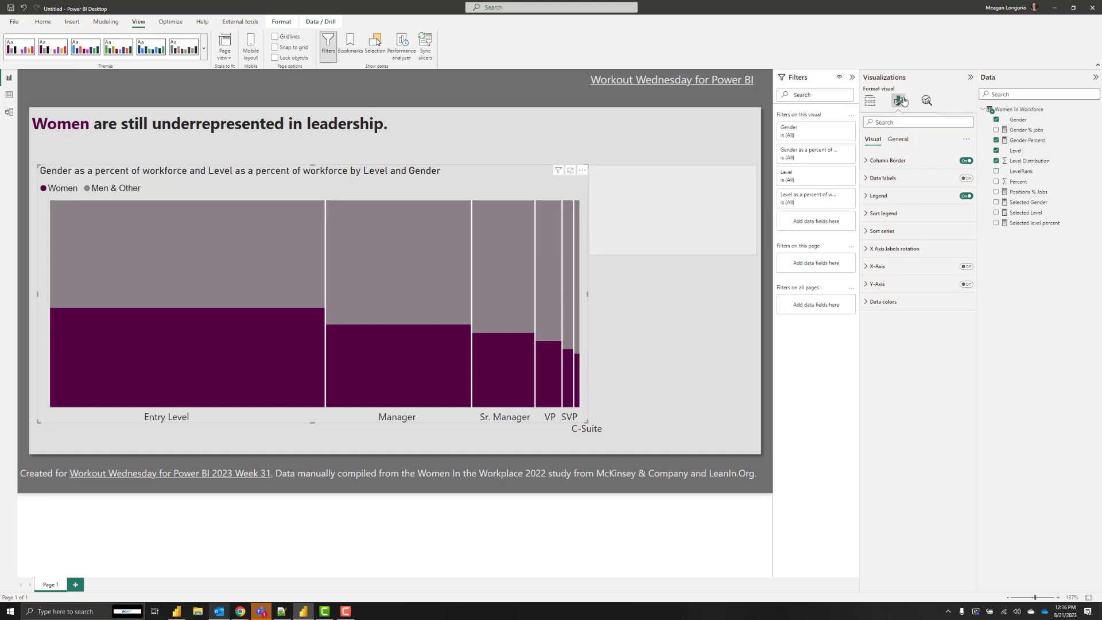
left_click(898, 139)
left_click(918, 181)
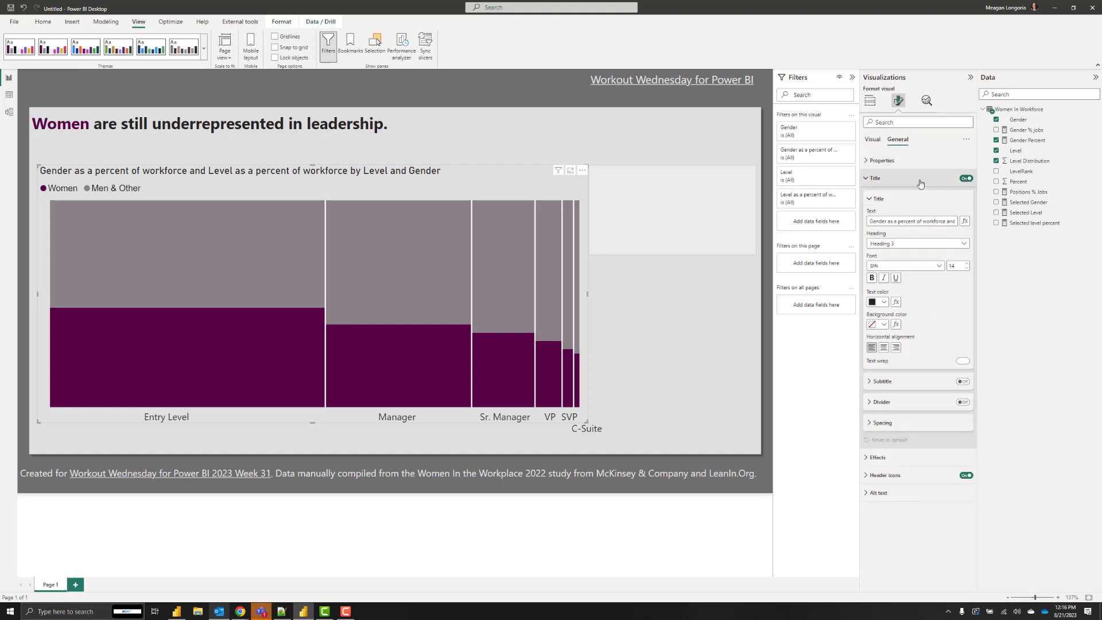
left_click(913, 221)
key("ctrl+a")
type("Women are still underrepresented in leadership.")
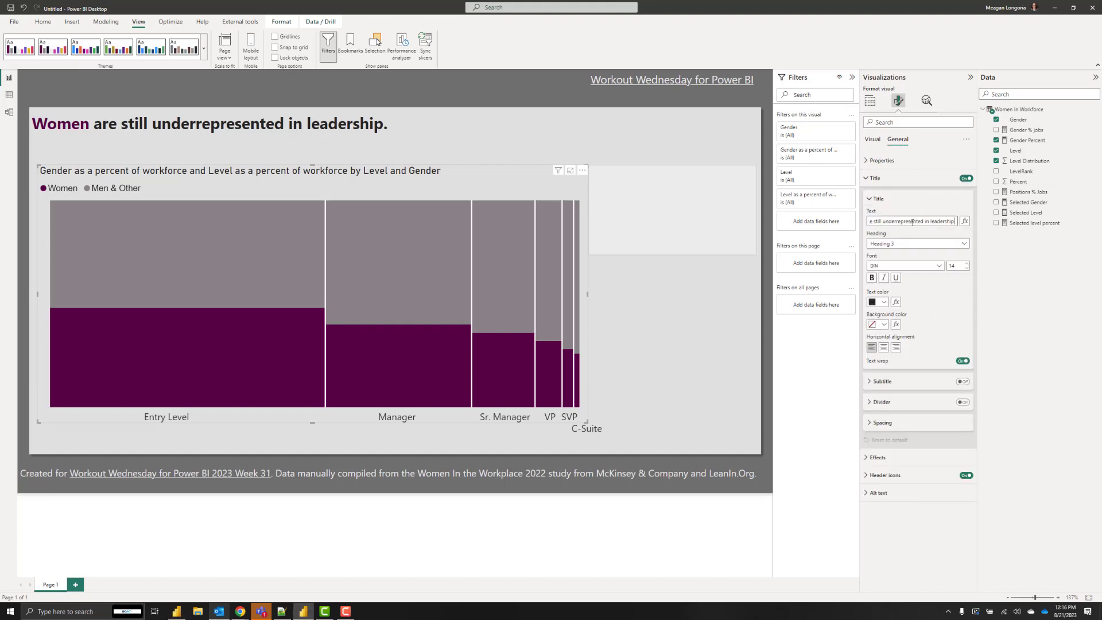
left_click(965, 178)
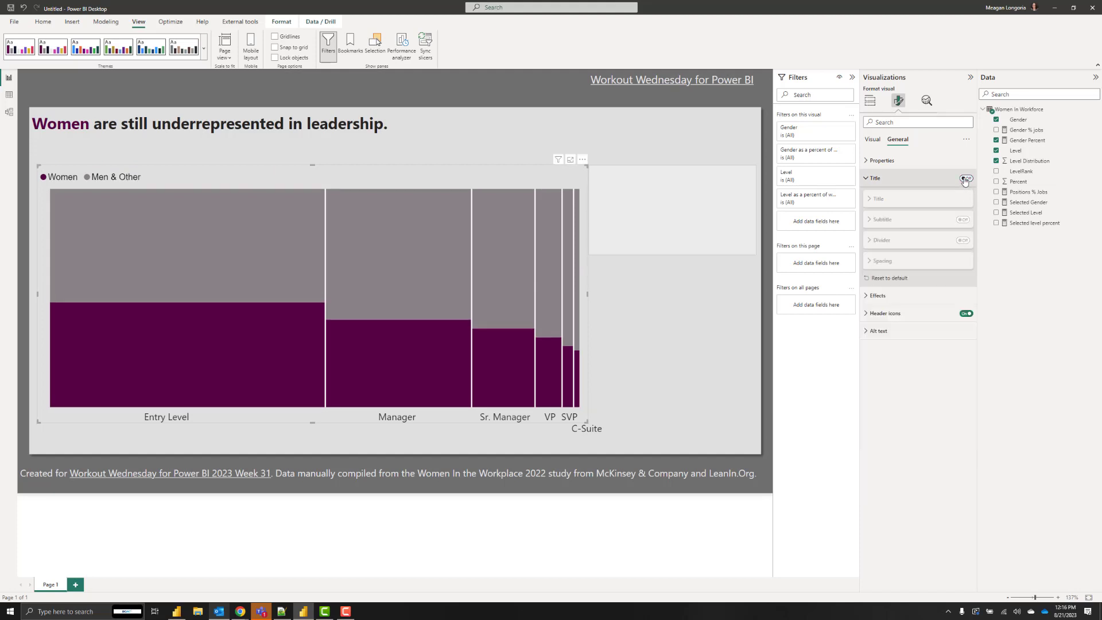
left_click(928, 180)
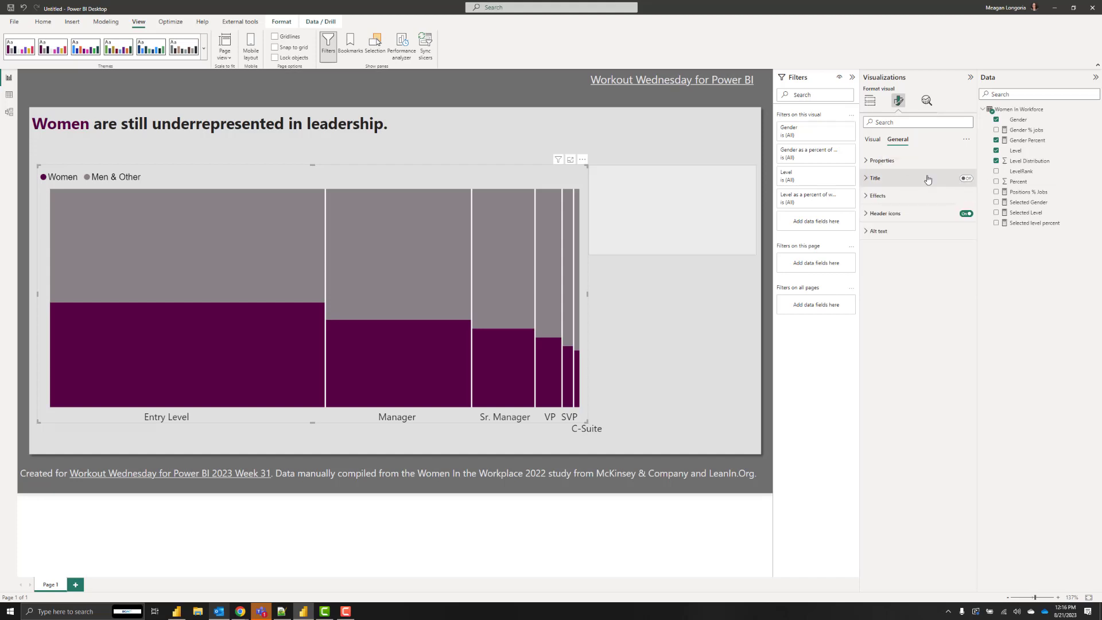
Extend the headline text box downward and move it up near the page top.
left_click(103, 147)
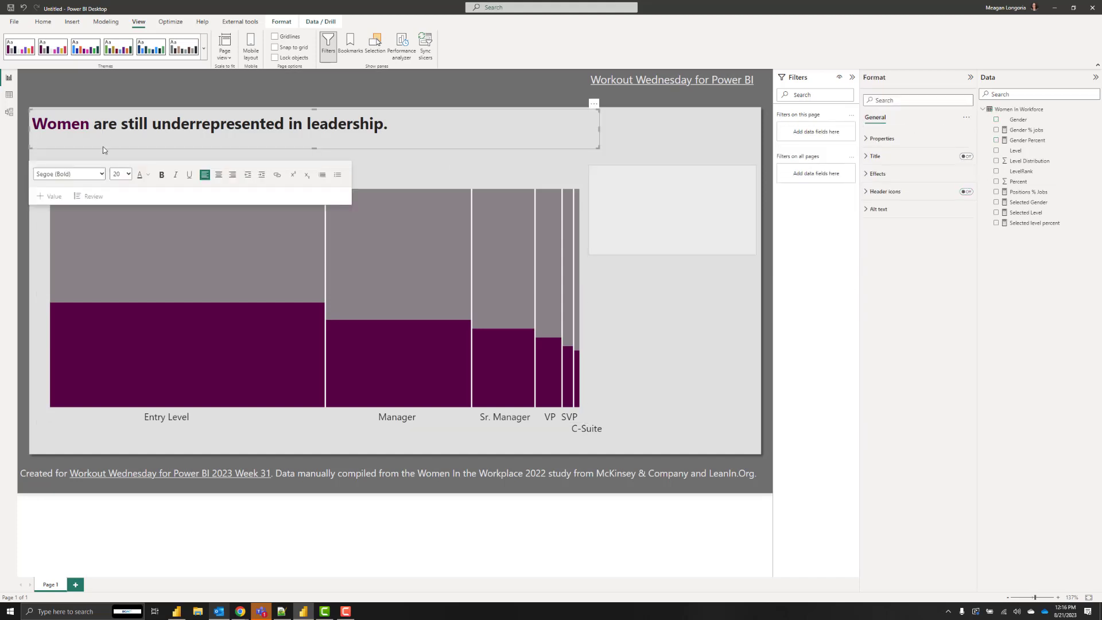
left_click_drag(102, 147, 104, 163)
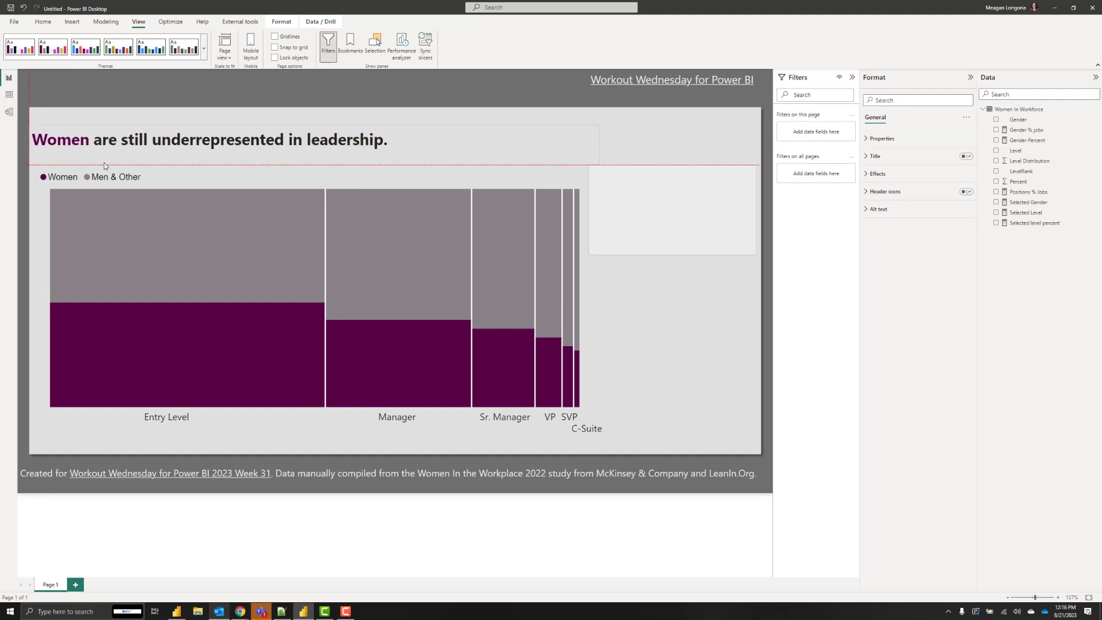
left_click(105, 163)
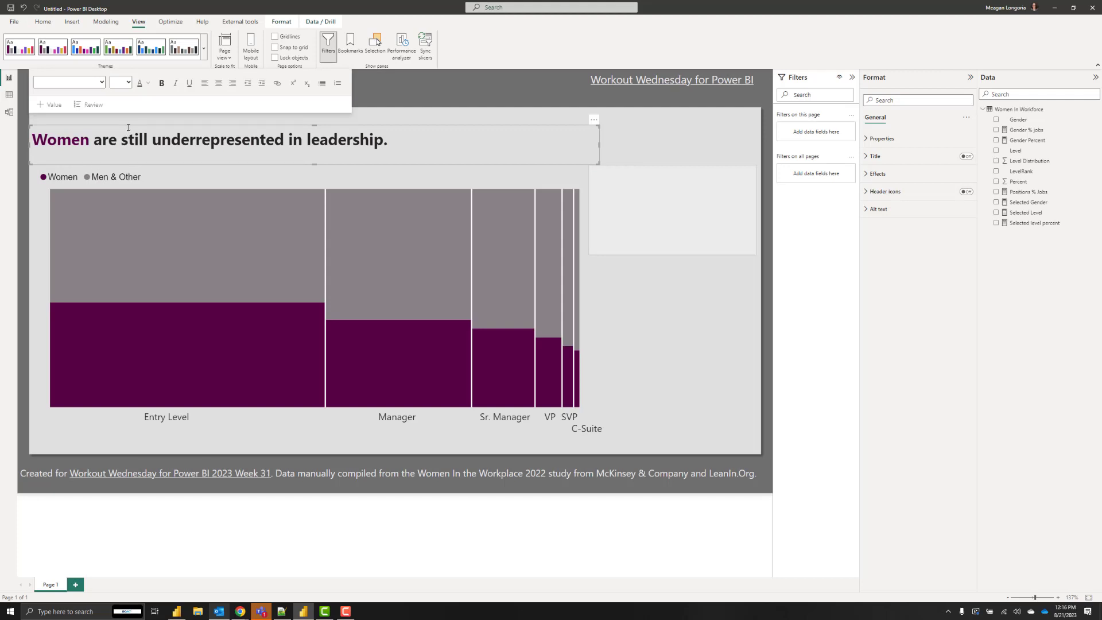
left_click_drag(128, 127, 127, 110)
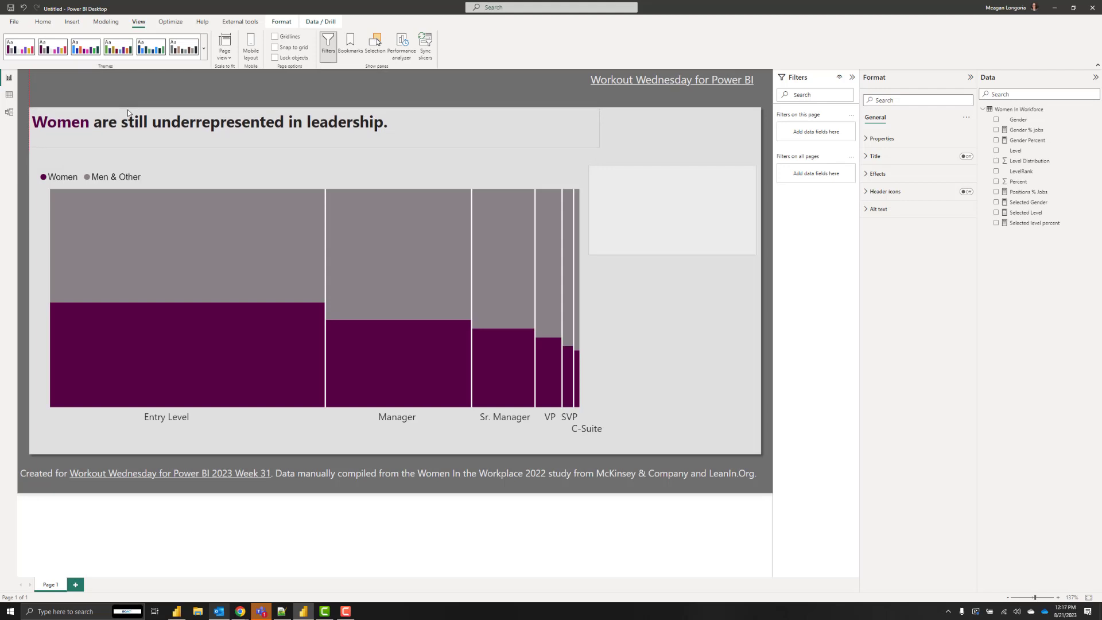
Stretch the chart up beneath the headline, bring it to front, and start a side-text-box value.
left_click(315, 164)
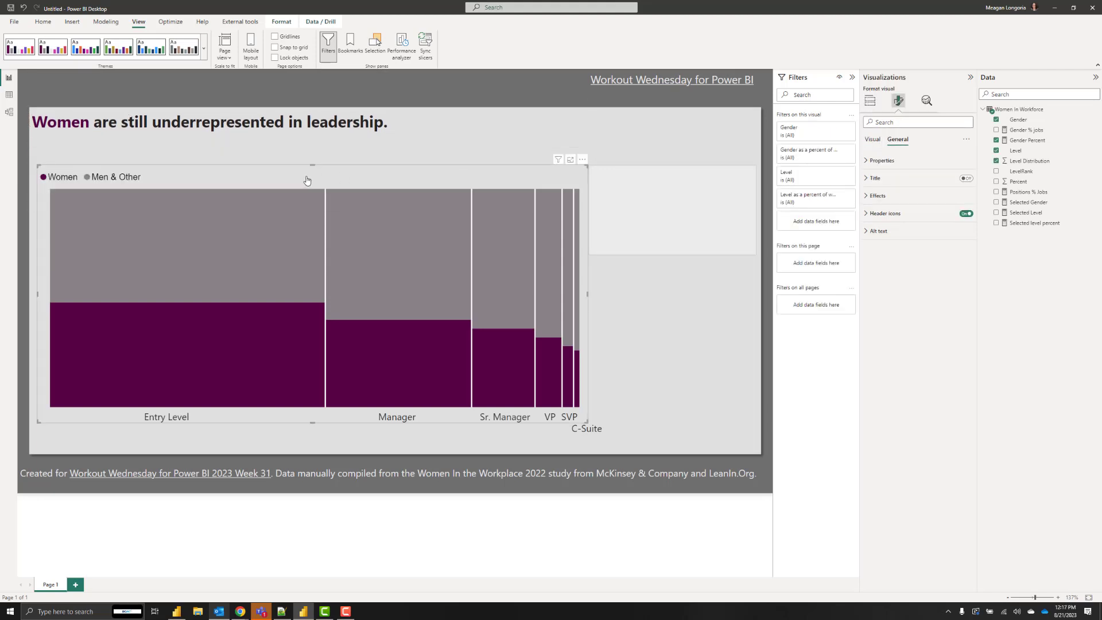
left_click_drag(315, 164, 312, 143)
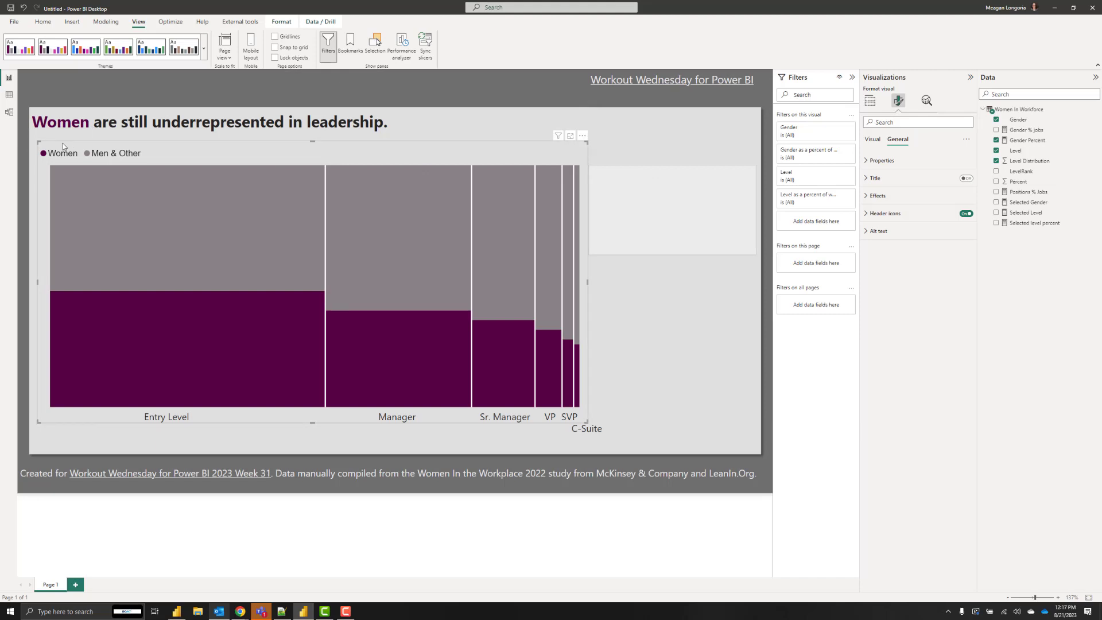
left_click(281, 21)
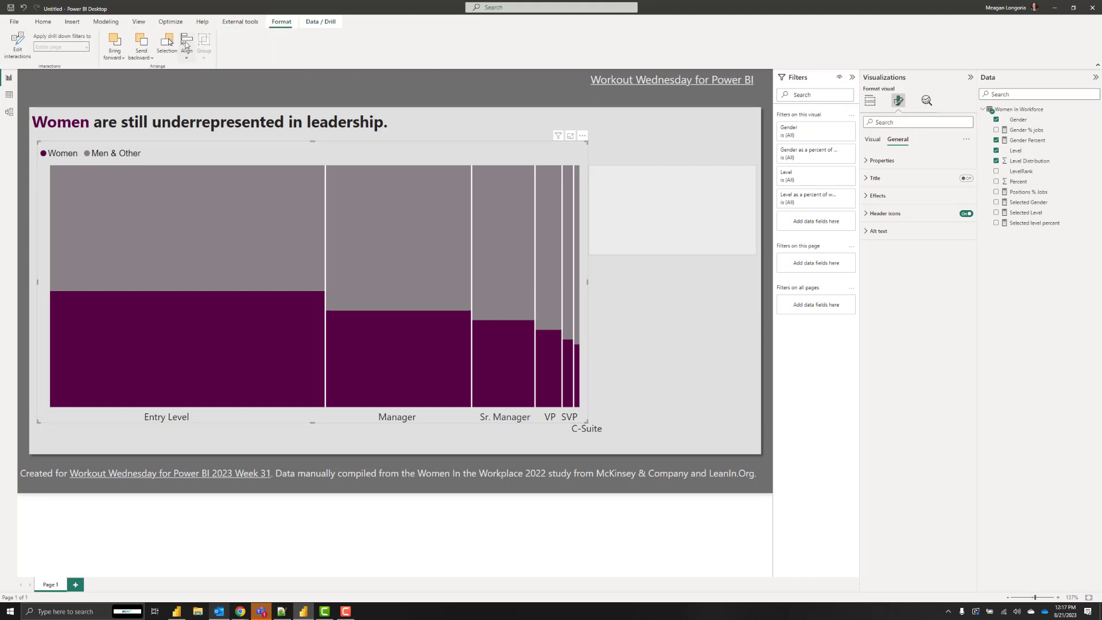
left_click(113, 57)
left_click(116, 86)
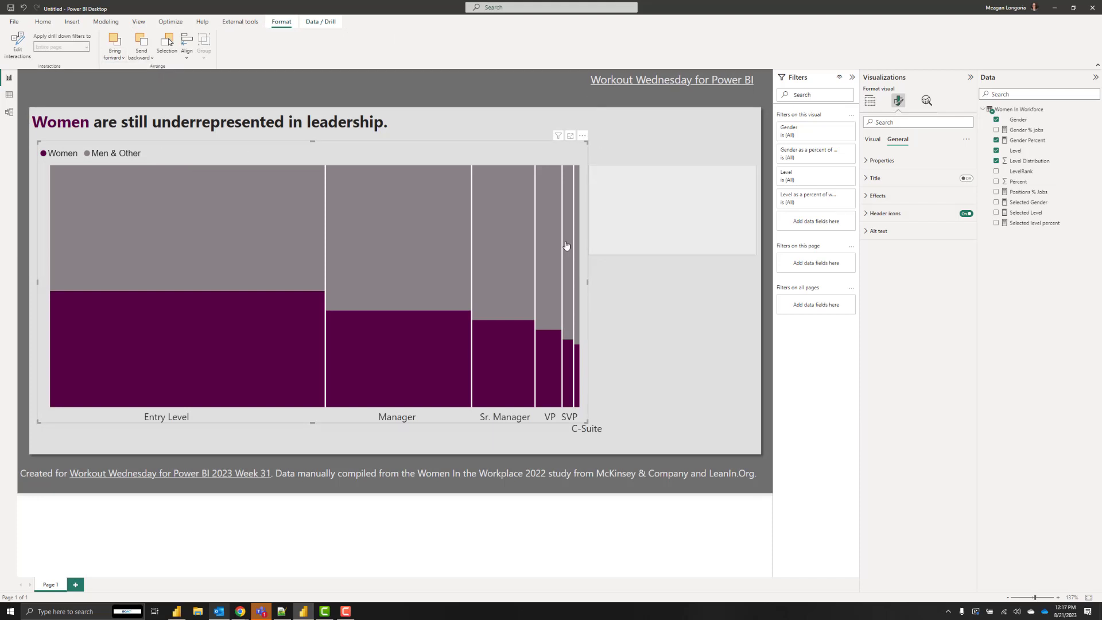
left_click(699, 221)
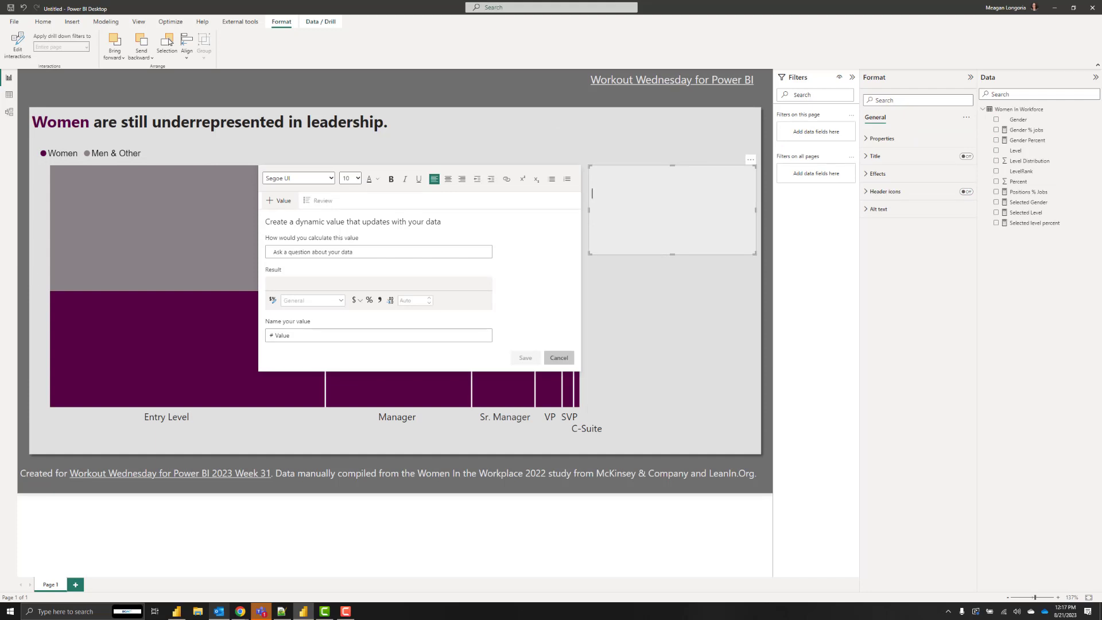
Review the measures and set the value's calculation to the positions % jobs measure.
left_click(1026, 131)
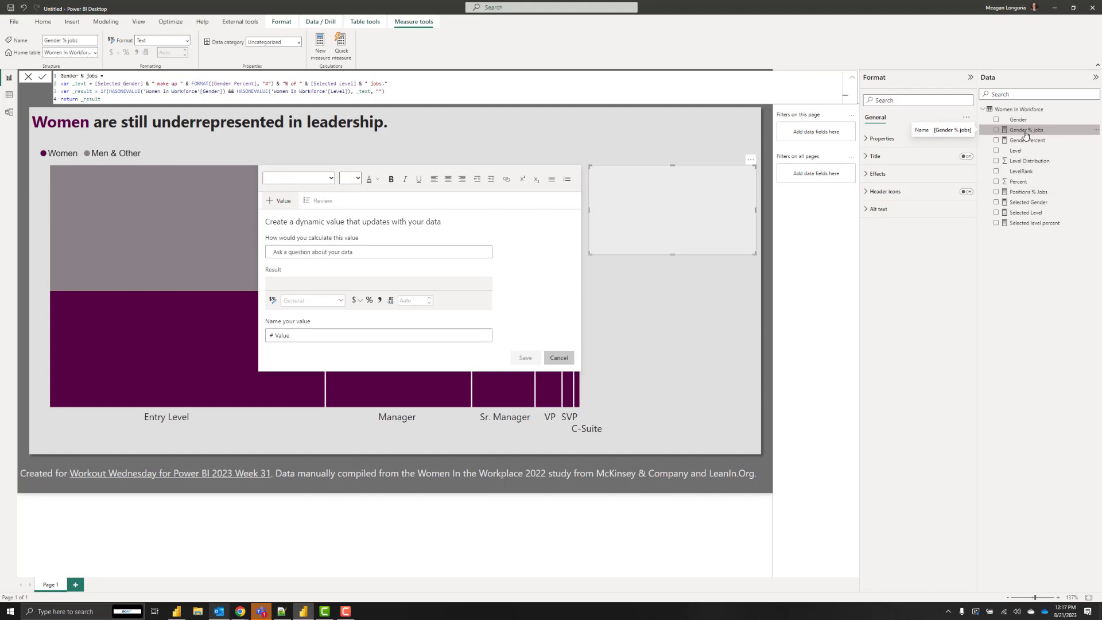
left_click(1027, 192)
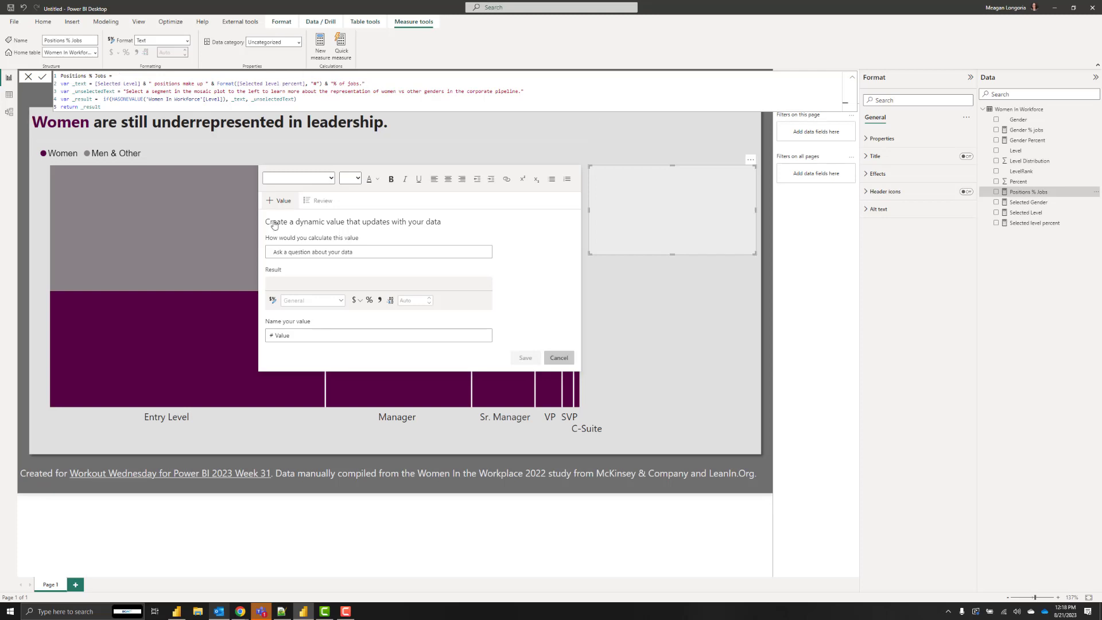
left_click(321, 252)
type("Position % Jobs")
left_click(486, 253)
type("Position")
left_click_drag(294, 253, 272, 256)
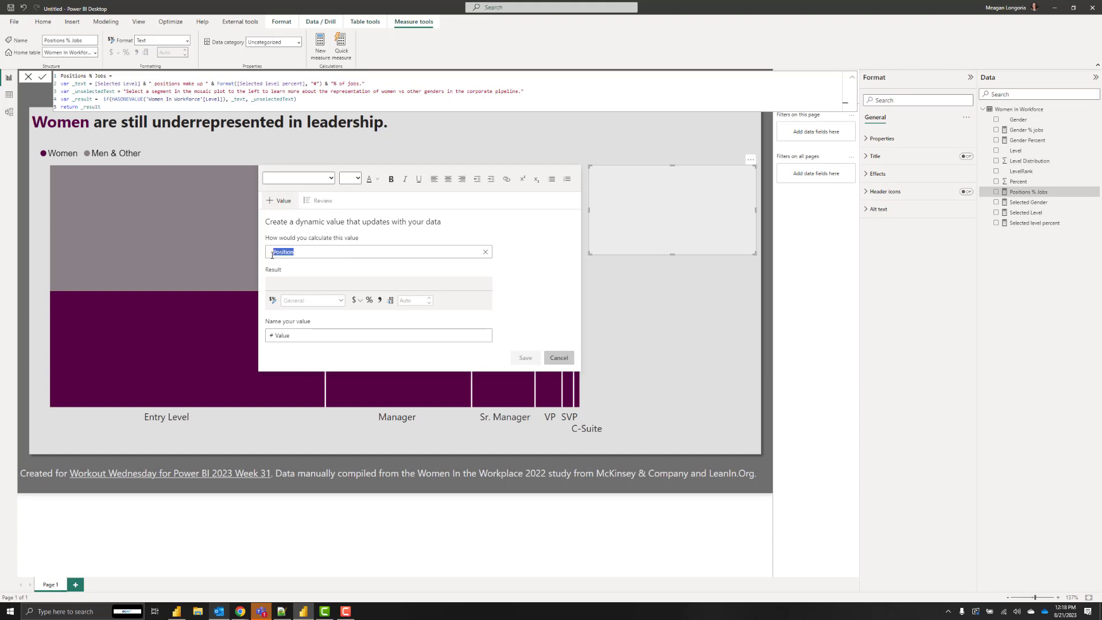
left_click(304, 254)
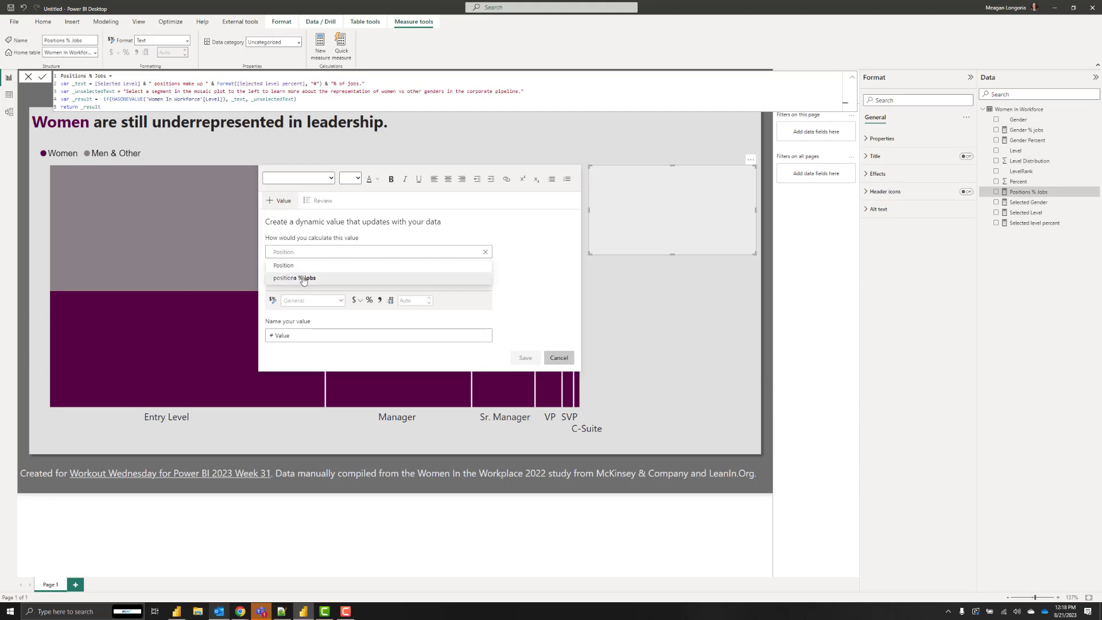
left_click(304, 278)
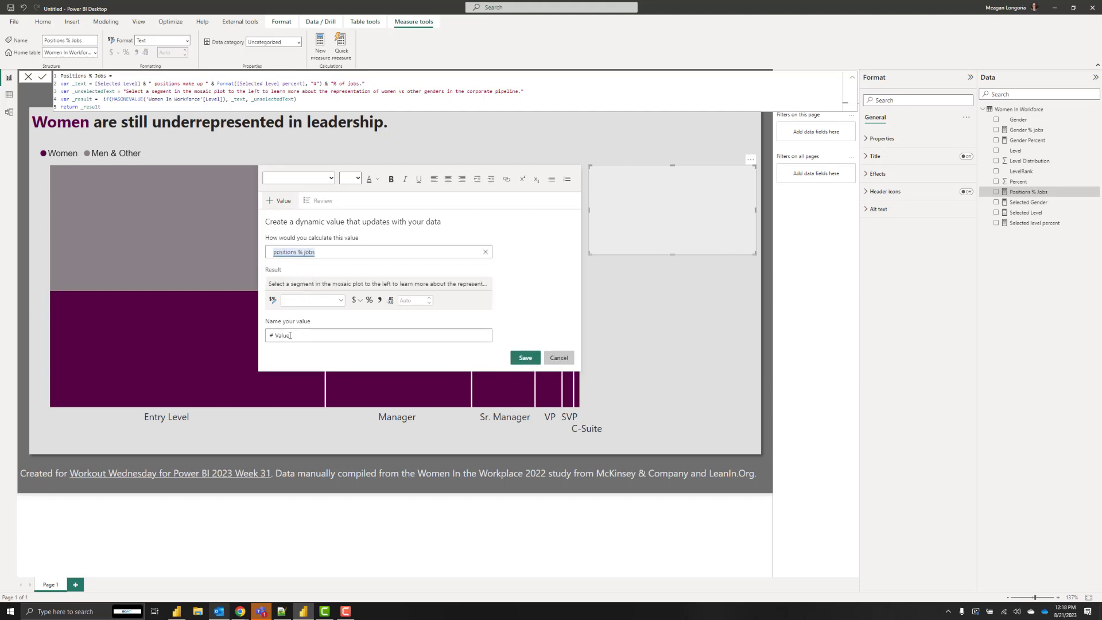
Name the dynamic value 'pos' and save it into the side text box.
left_click_drag(290, 335, 277, 337)
type("pos")
left_click(341, 301)
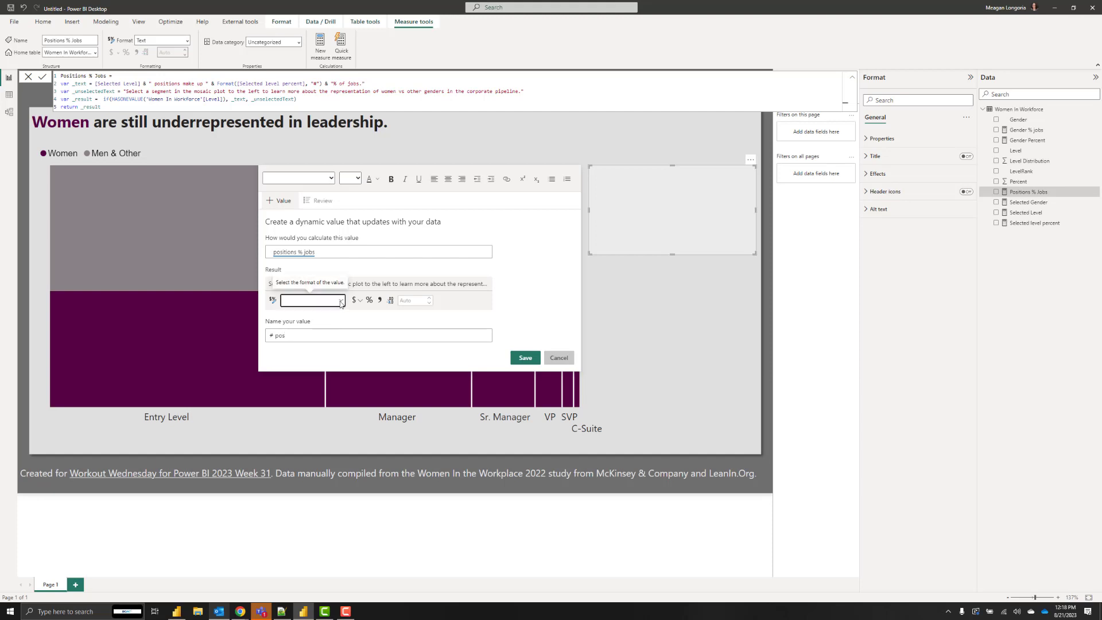
left_click(333, 335)
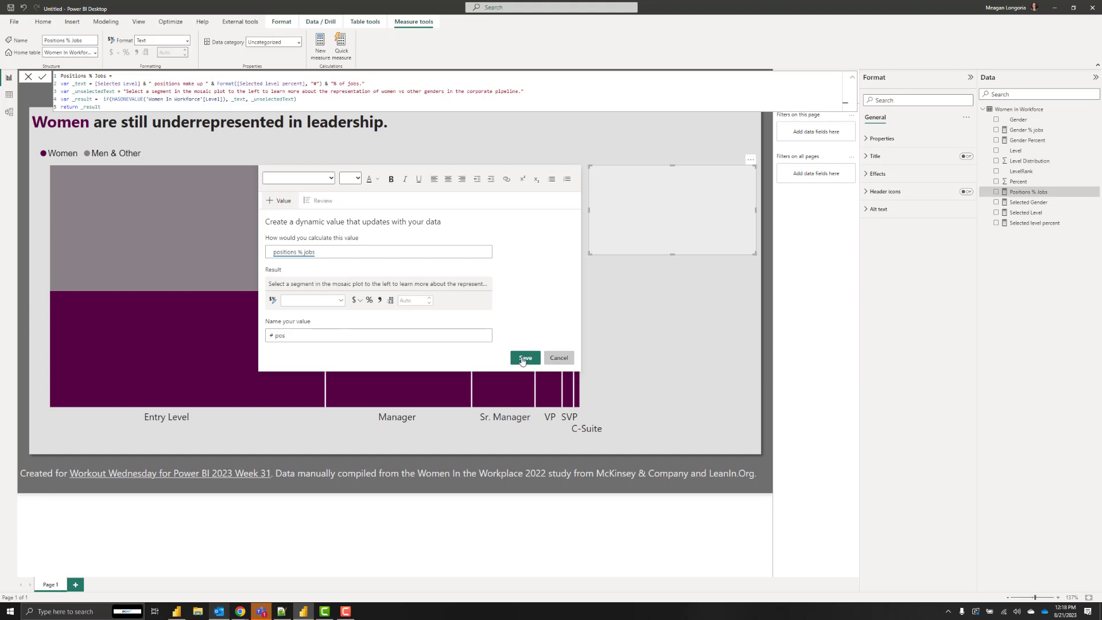
left_click(524, 358)
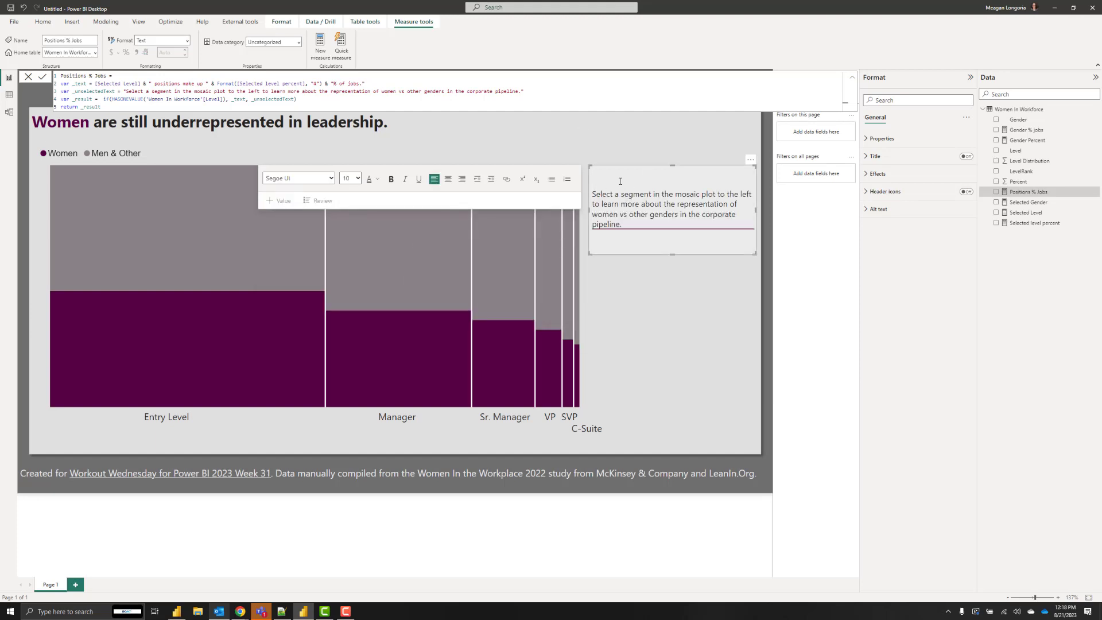
Delete the two blank lines above the sentence and test by selecting a Manager segment.
key("Delete")
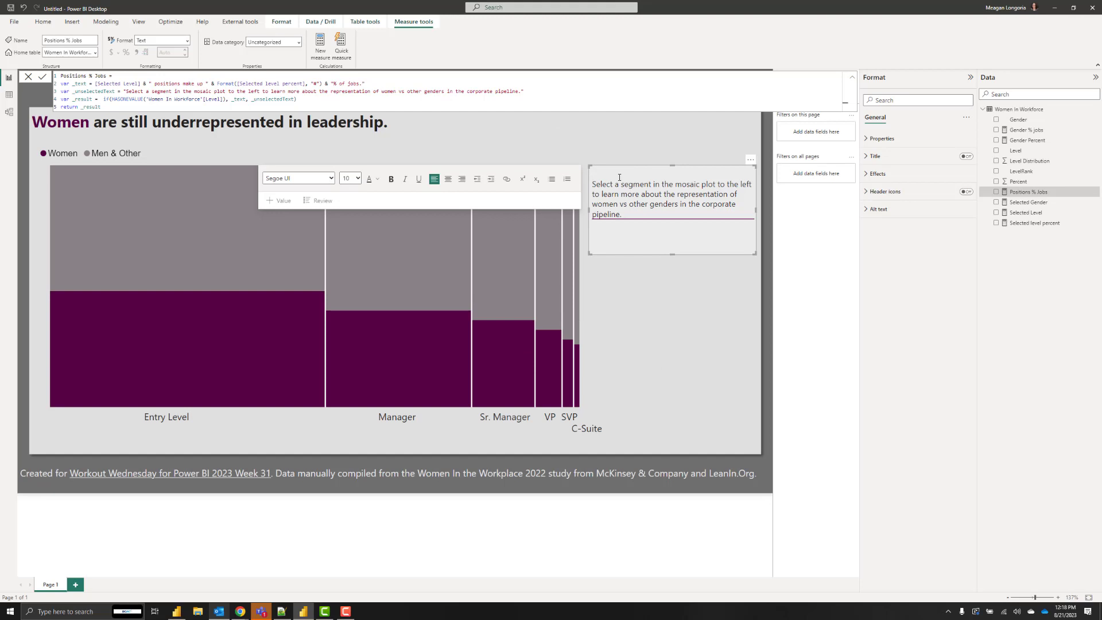
key("Delete")
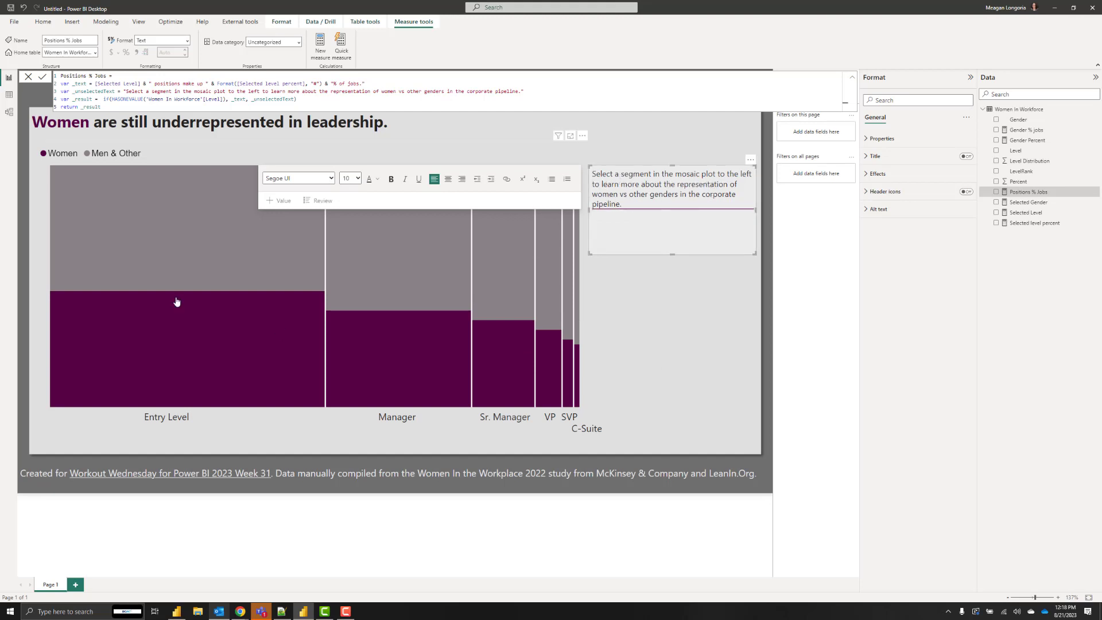
mouse_move(195, 257)
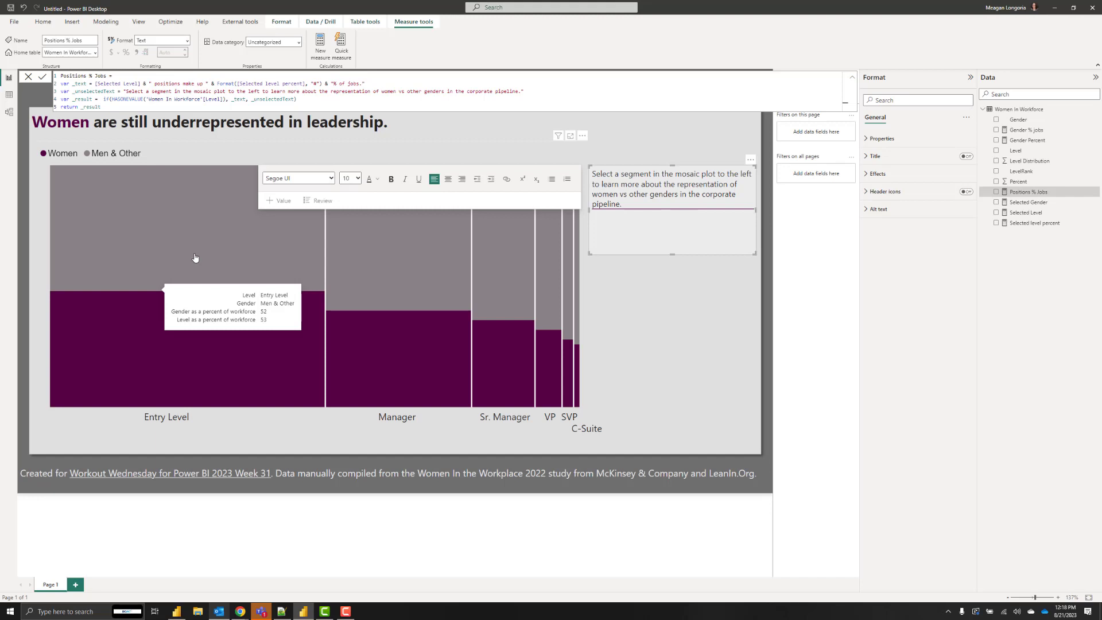
left_click(402, 265)
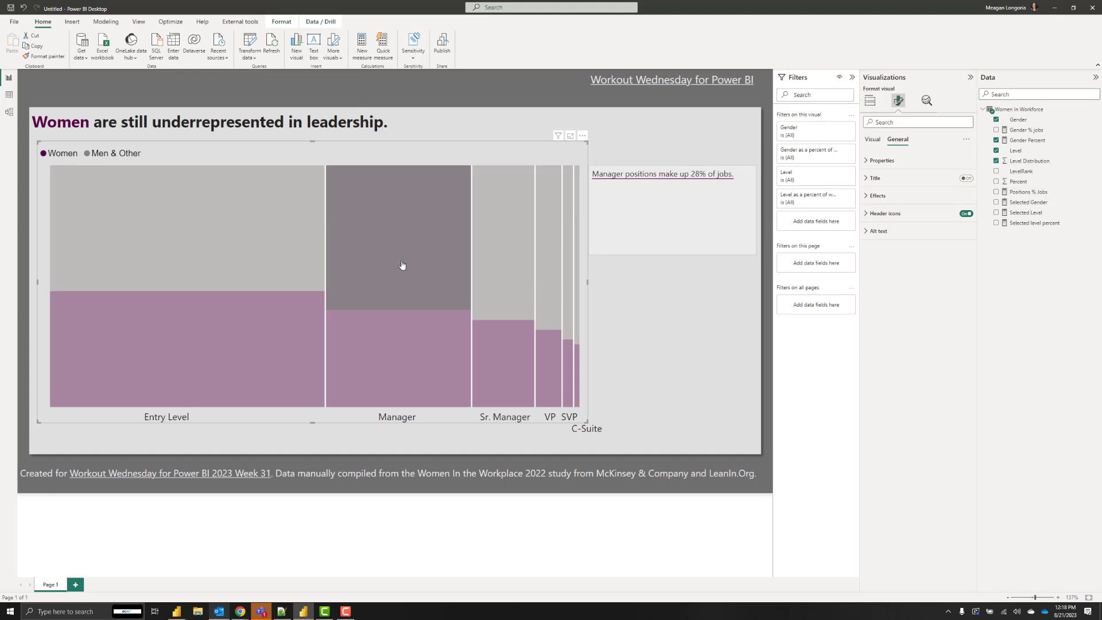
Clear the Manager selection and review the existing dynamic value without changing it.
left_click(402, 266)
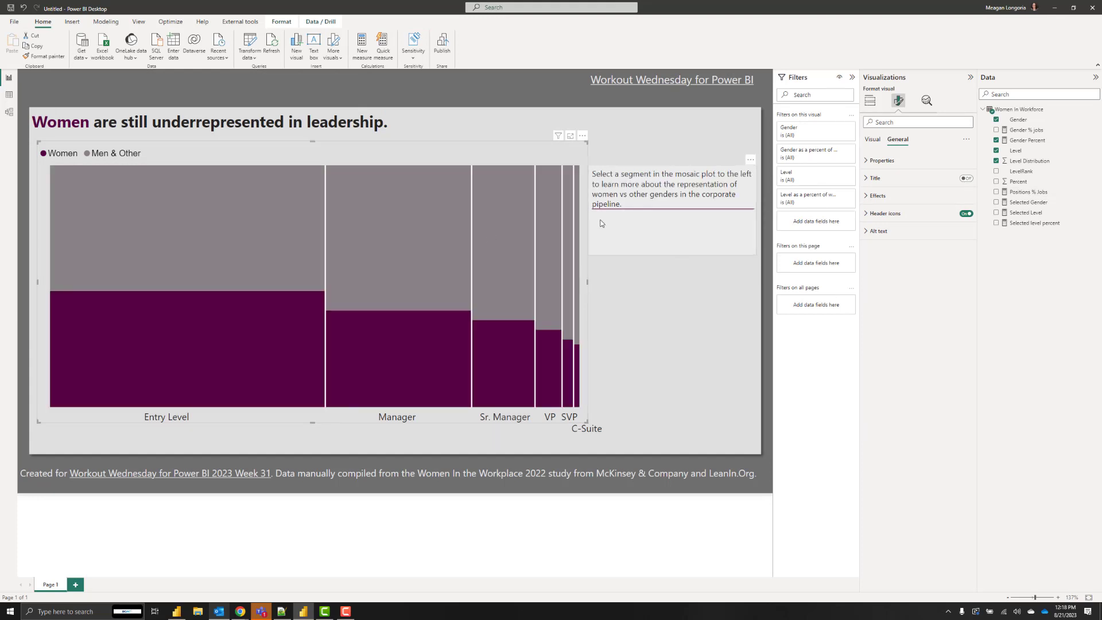
left_click(628, 207)
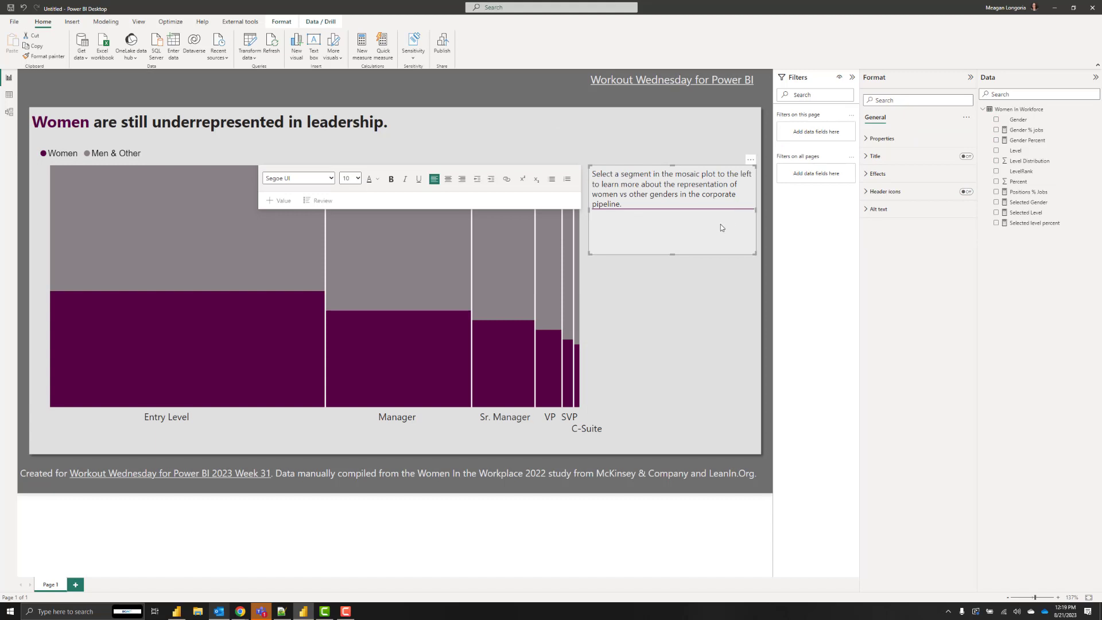
left_click(655, 207)
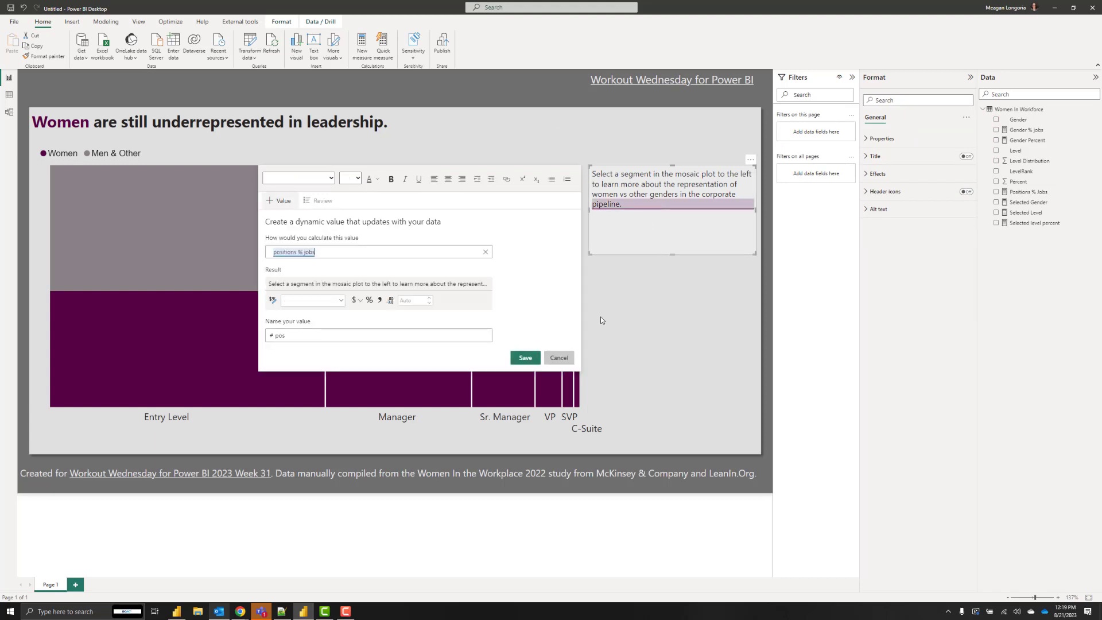
left_click(566, 362)
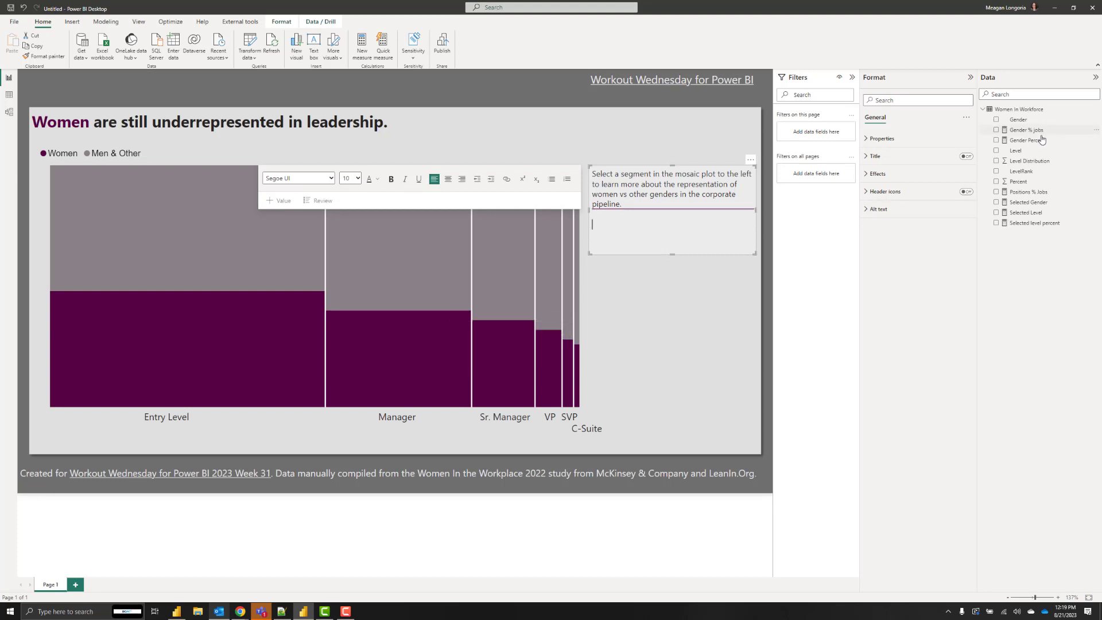
Insert a second value from the gender % jobs measure, named 'pct', and save it.
left_click(281, 198)
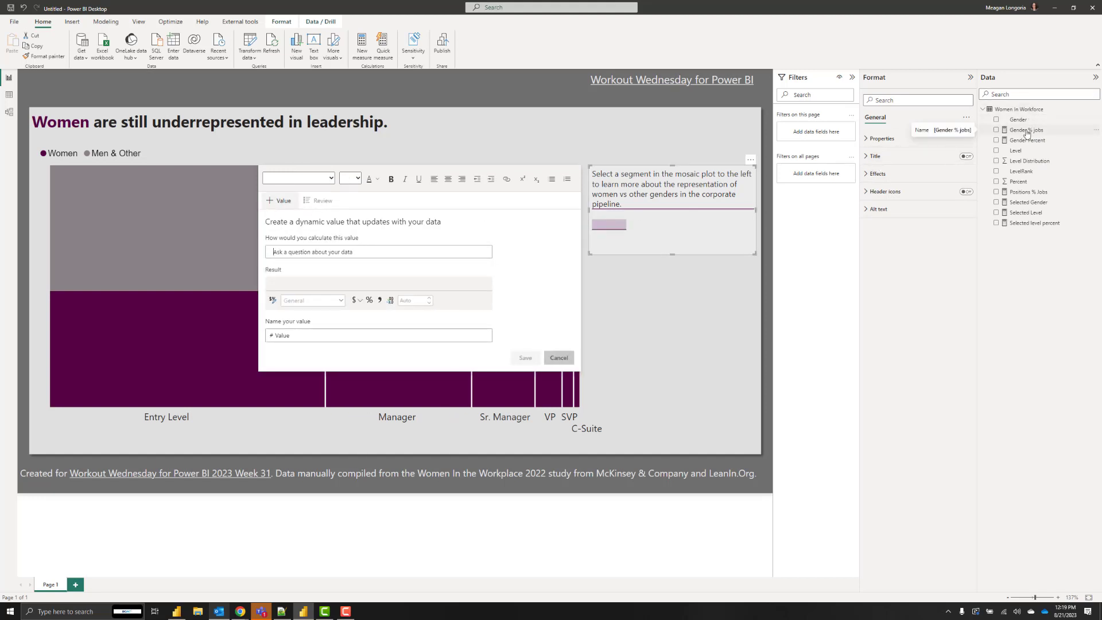
type("gender")
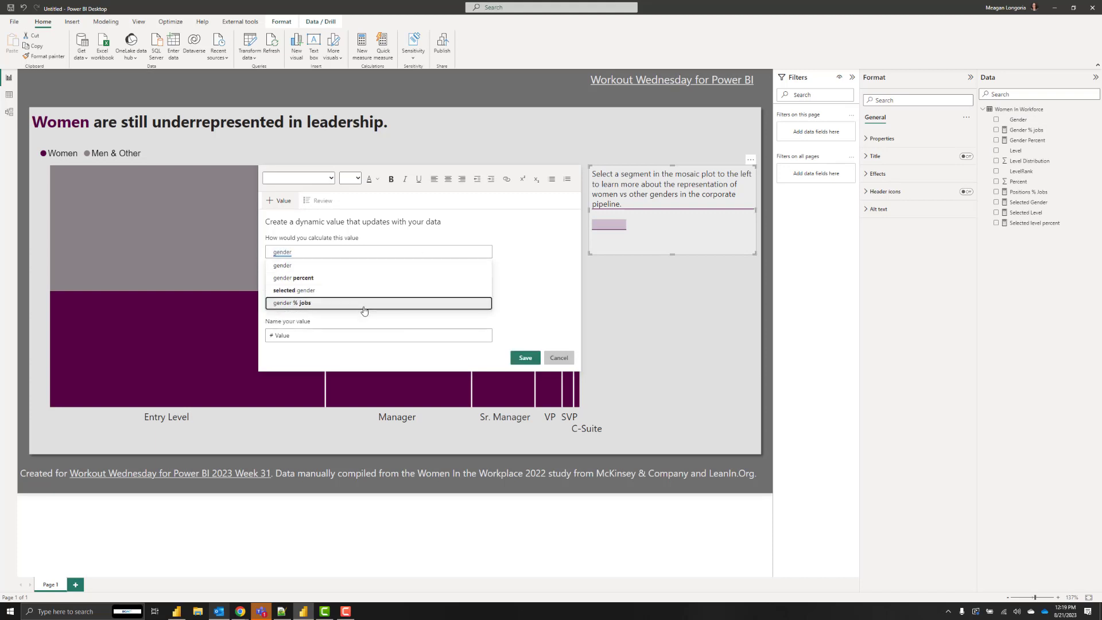
left_click(364, 302)
left_click_drag(290, 335, 276, 338)
type("pct")
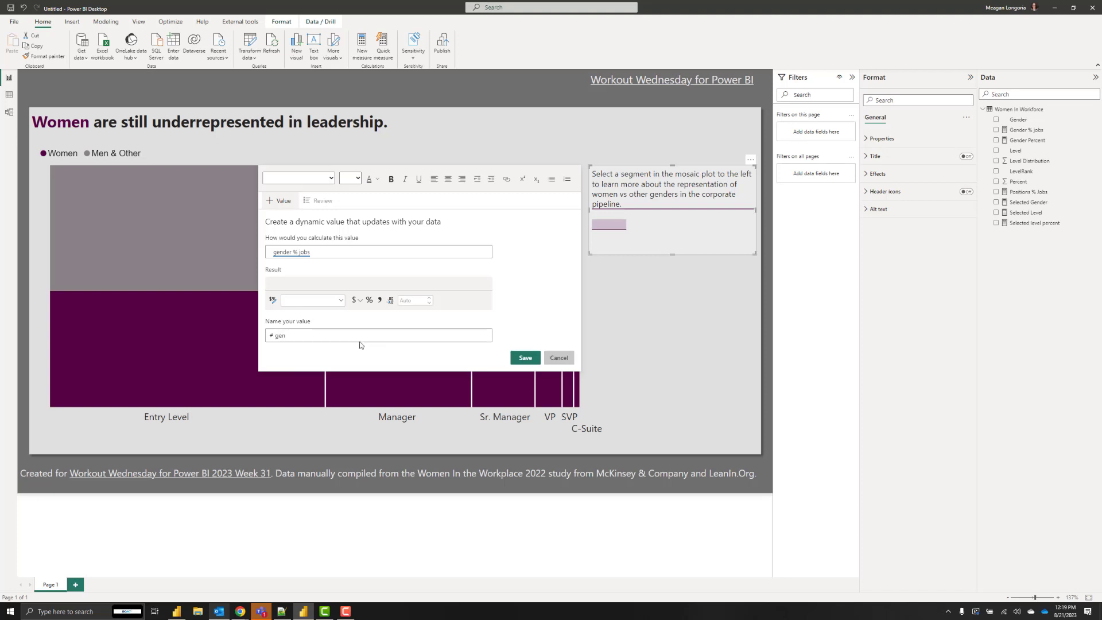
left_click(525, 358)
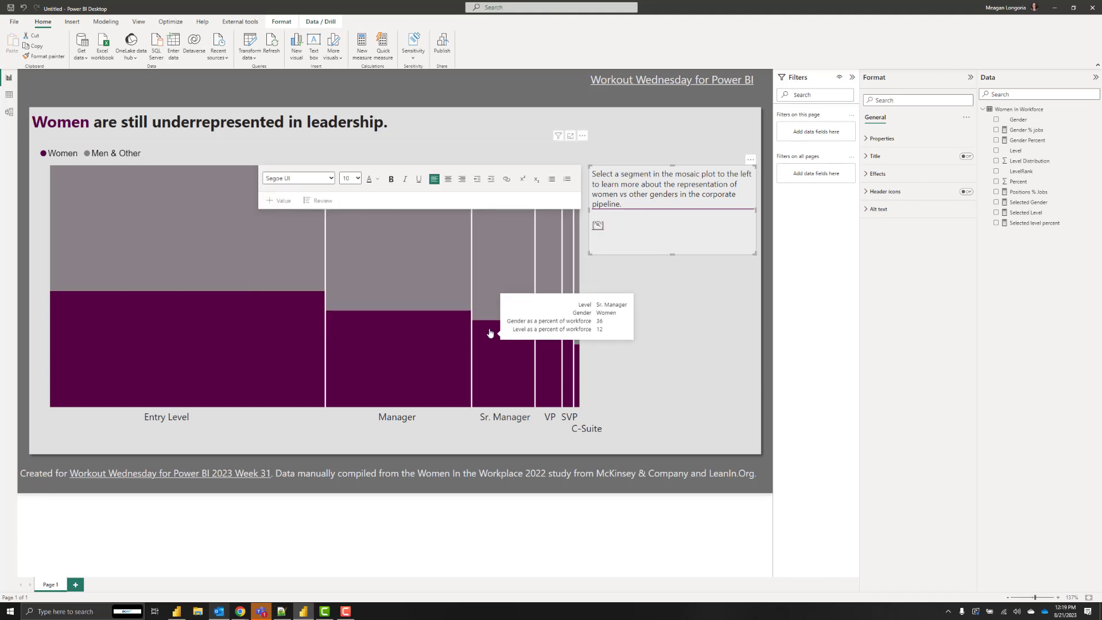
Test with the Sr. Manager Men & Other segment, then clear it and deselect the chart.
left_click(509, 294)
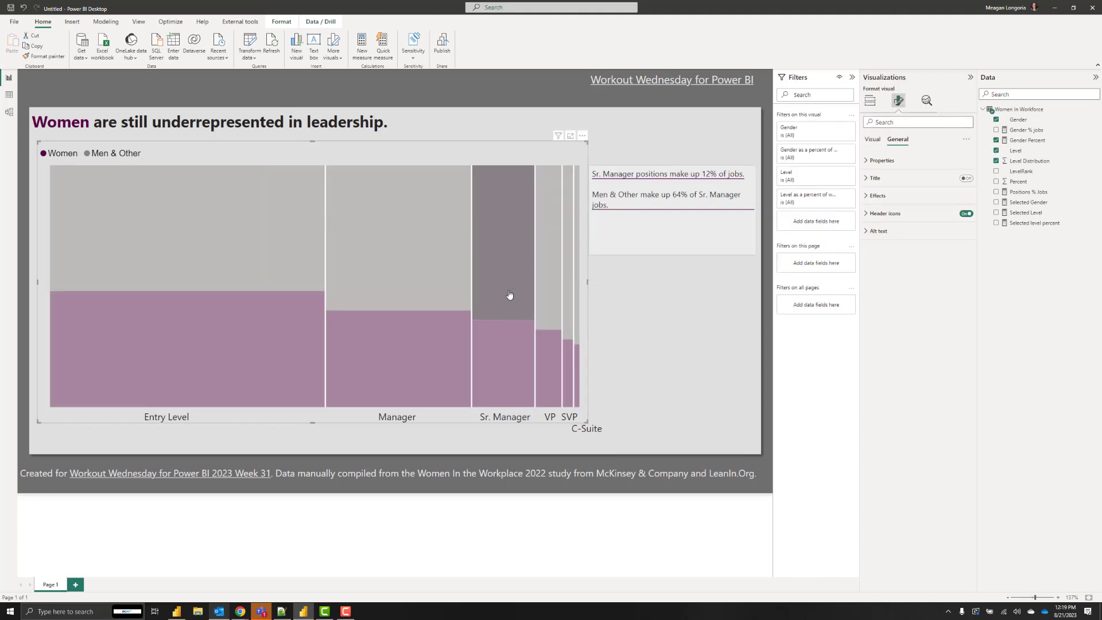
mouse_move(522, 270)
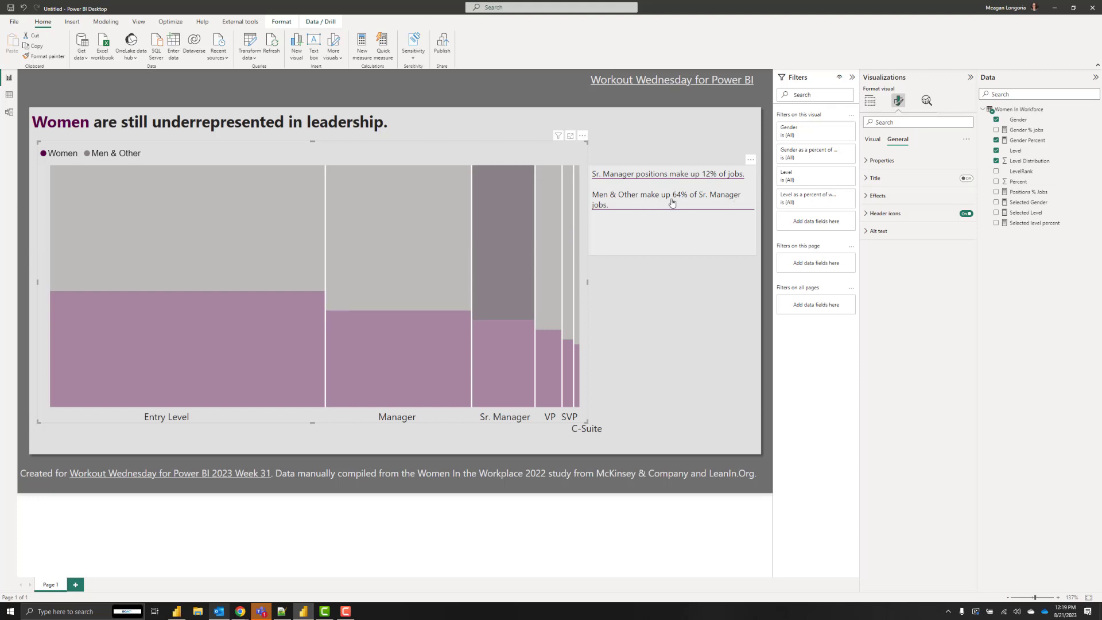
left_click(498, 253)
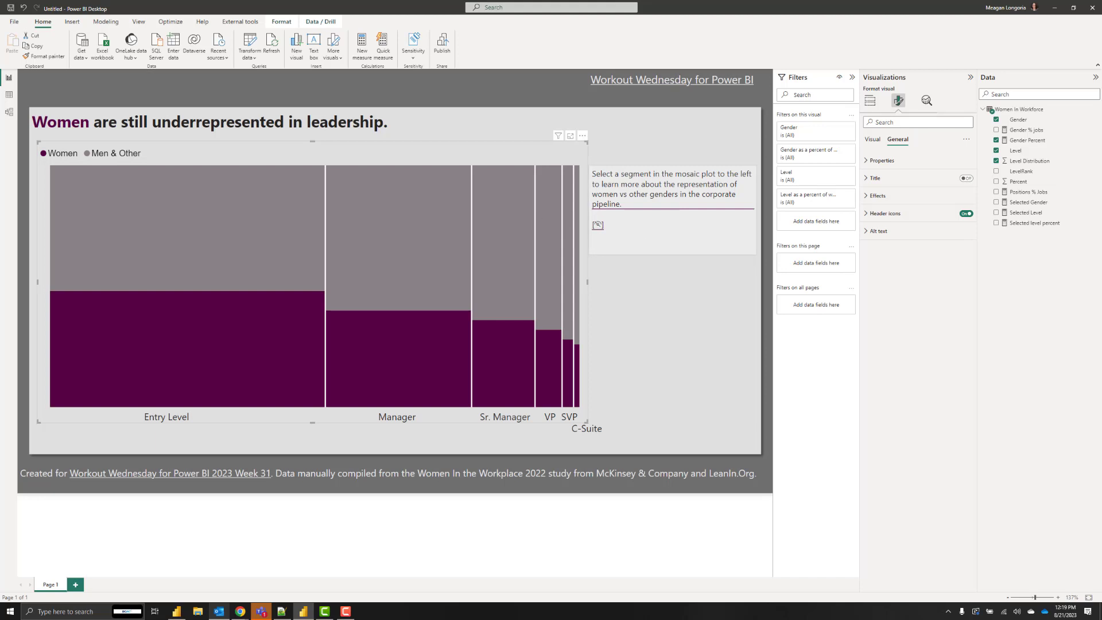
left_click(697, 313)
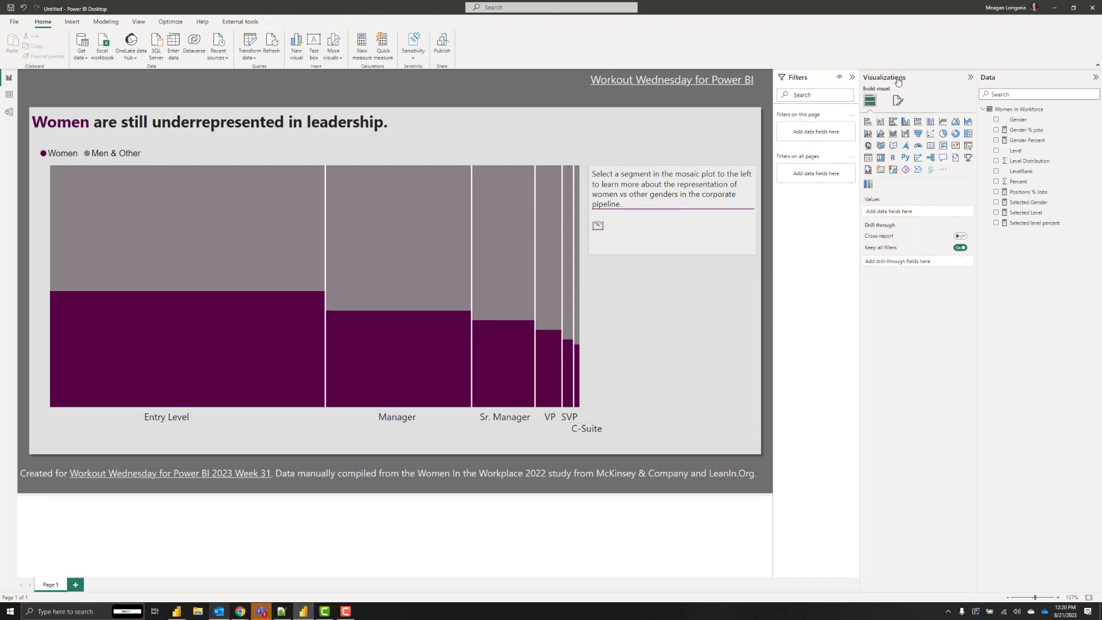
Hide the Visualizations pane and test the text on Sr. Manager and Manager segments.
left_click(970, 77)
left_click(593, 271)
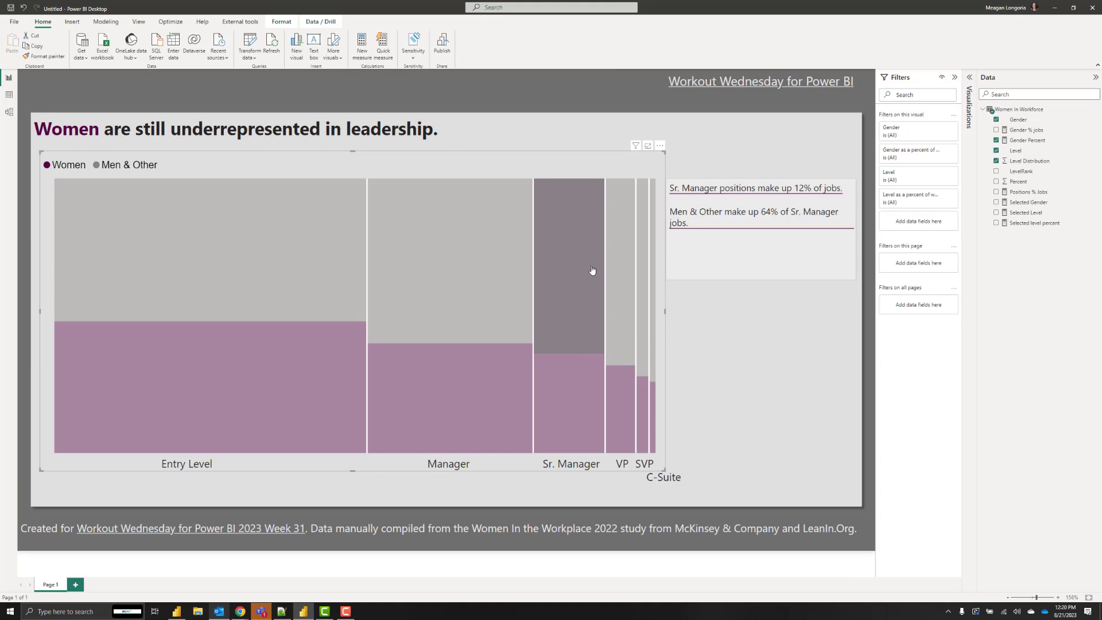
left_click(435, 294)
left_click(444, 388)
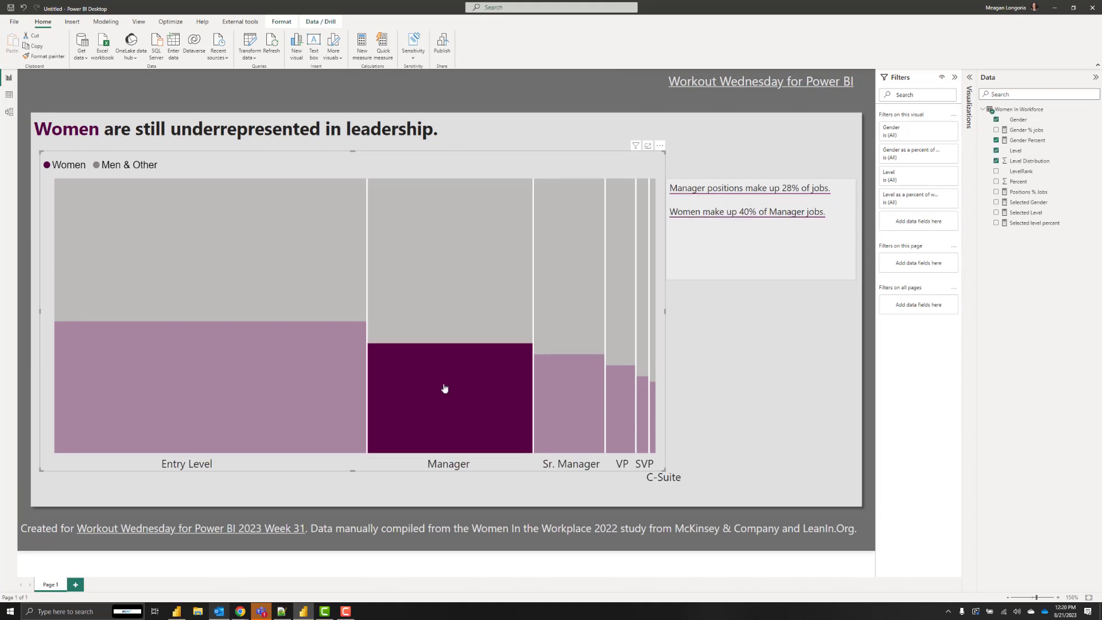
left_click(444, 388)
Hide the Filters and Data panes, then test and clear Manager segment selections.
left_click(955, 77)
left_click(1096, 76)
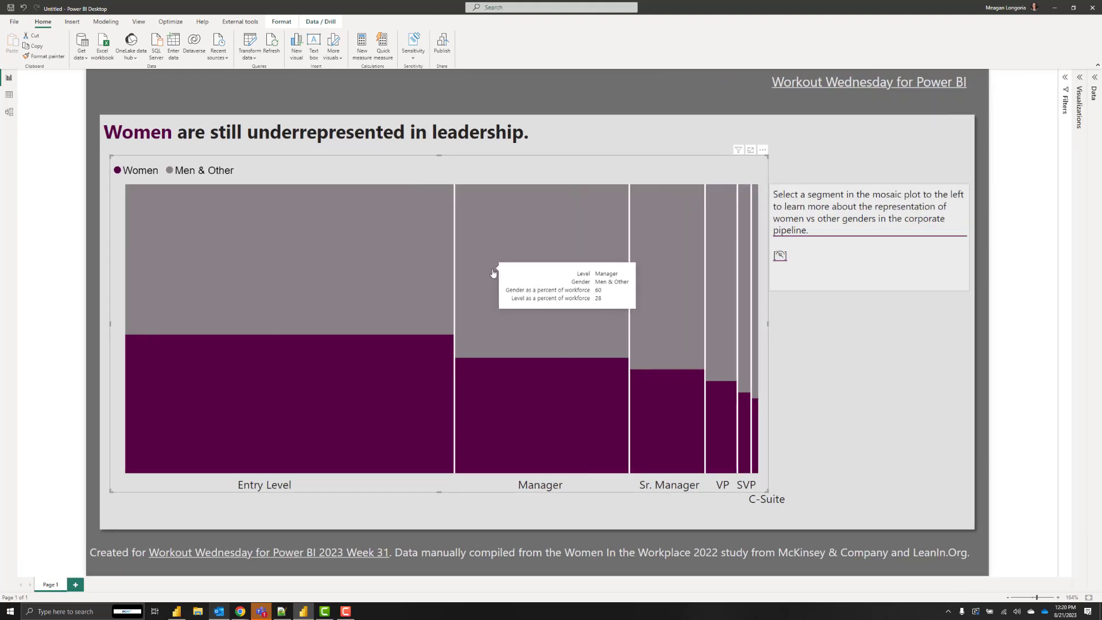
left_click(493, 273)
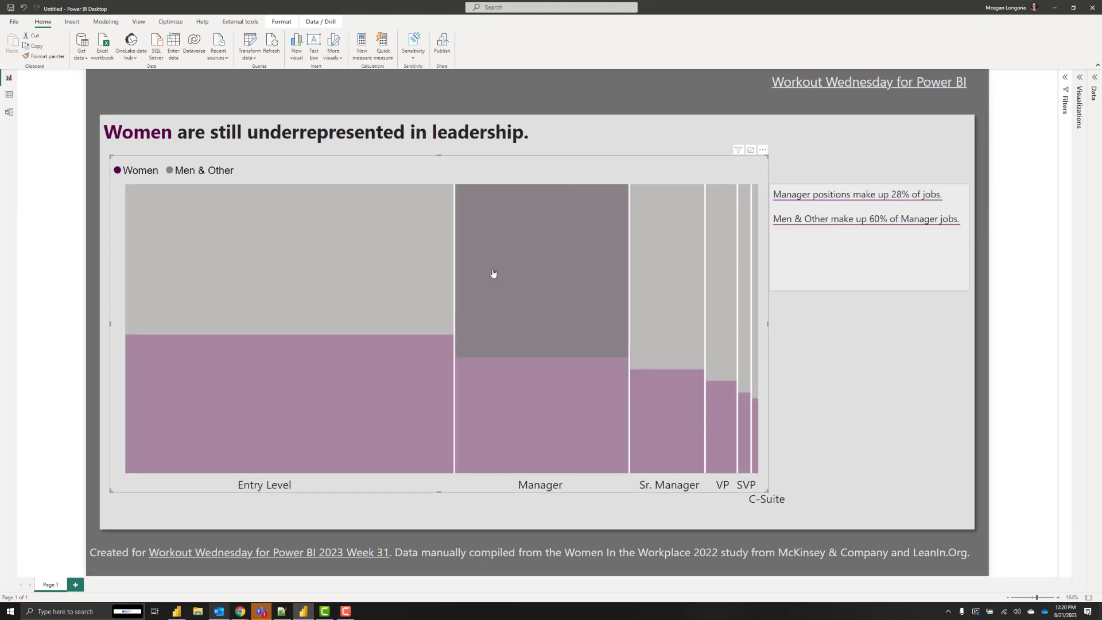
left_click(493, 273)
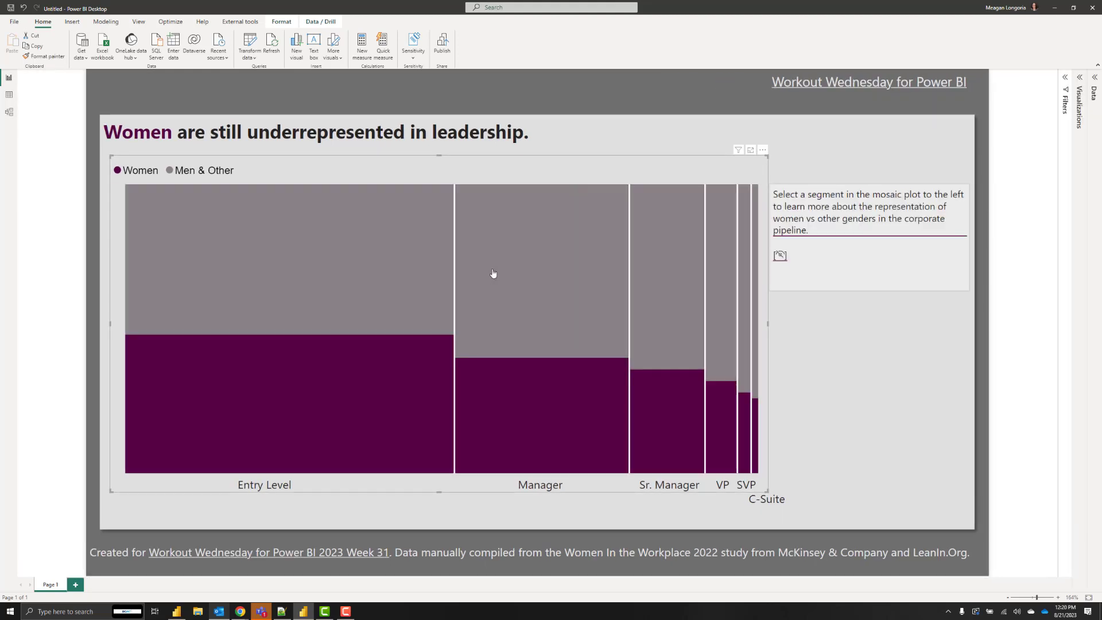
left_click(513, 397)
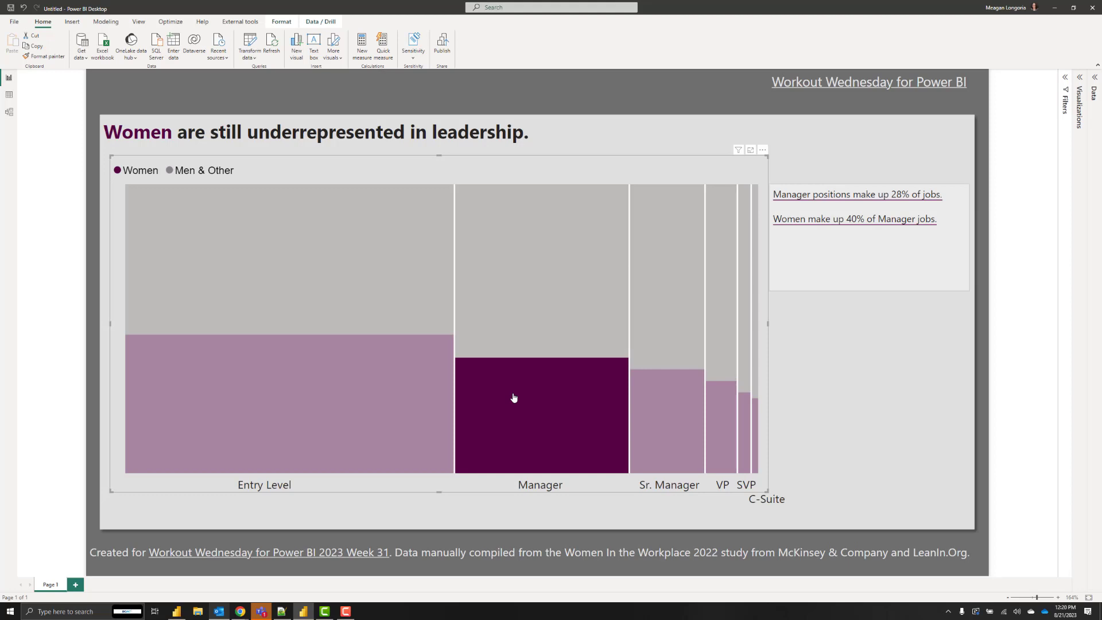
left_click(514, 398)
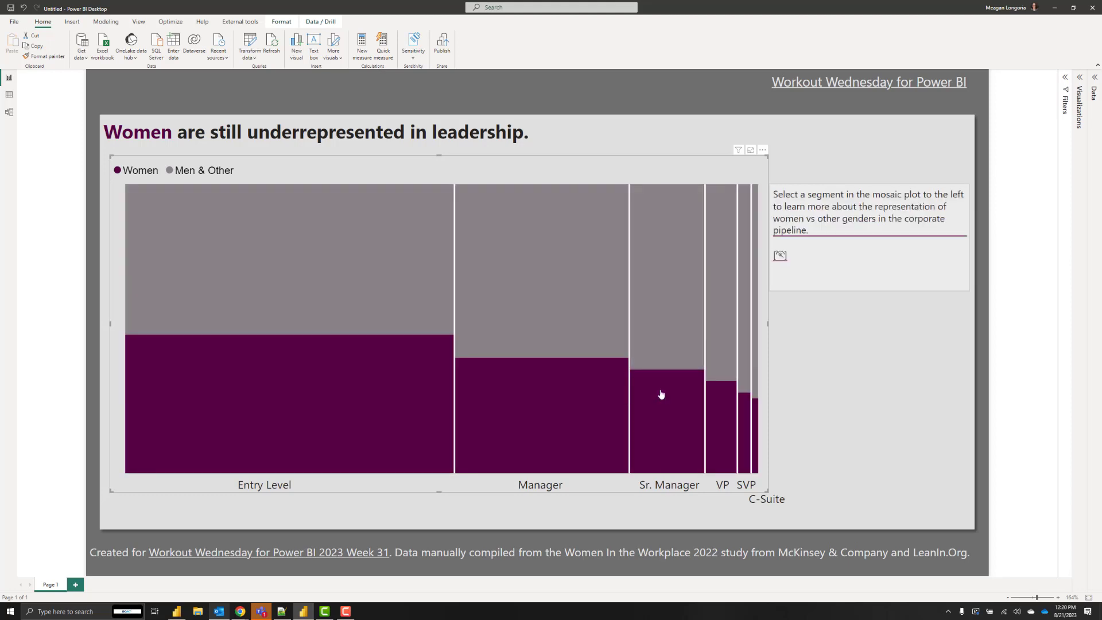